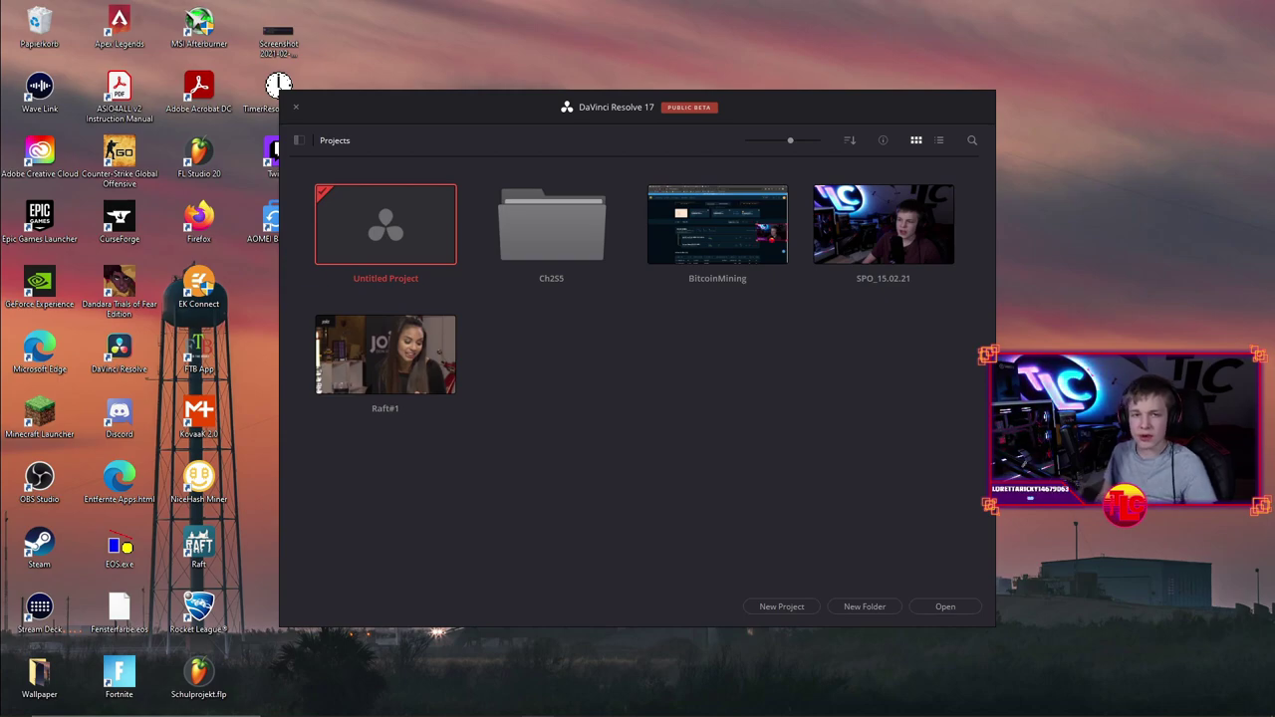
Step: Open Windows Start search to look for Microsoft Edge
key("super")
Step: Launch Microsoft Edge and search the web for DaVinci Resolve
type("edge")
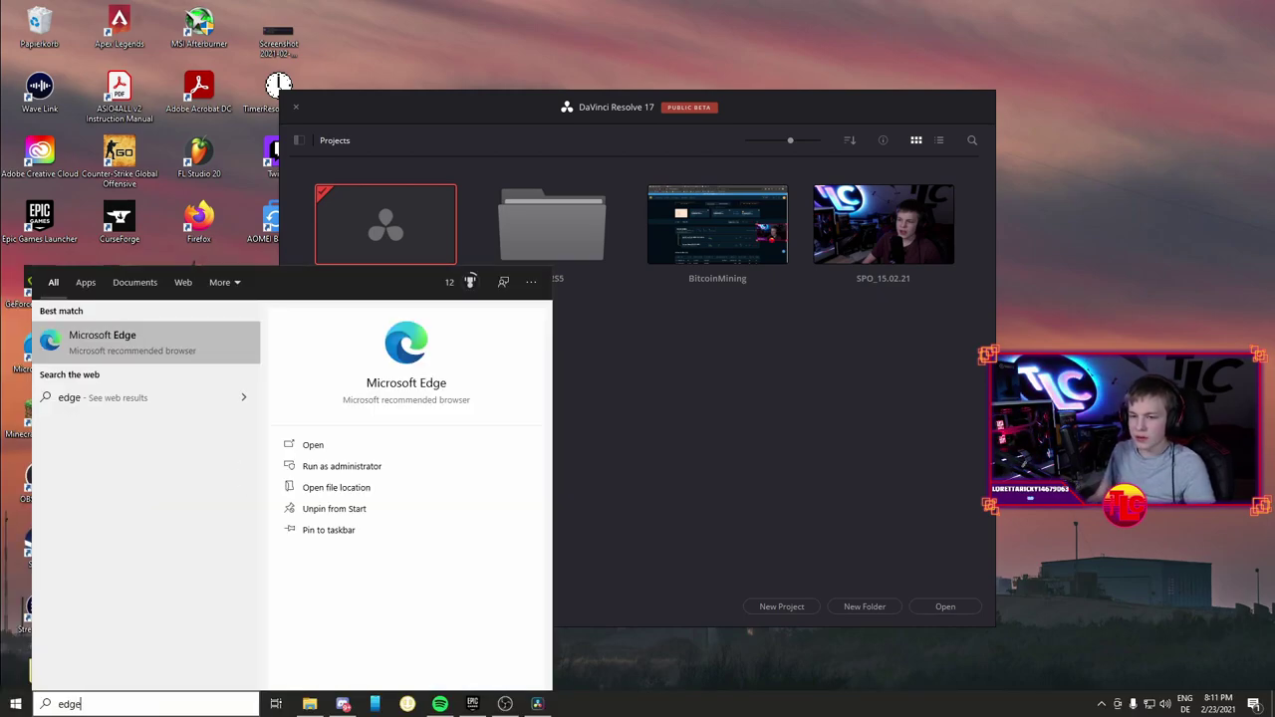
key("Return")
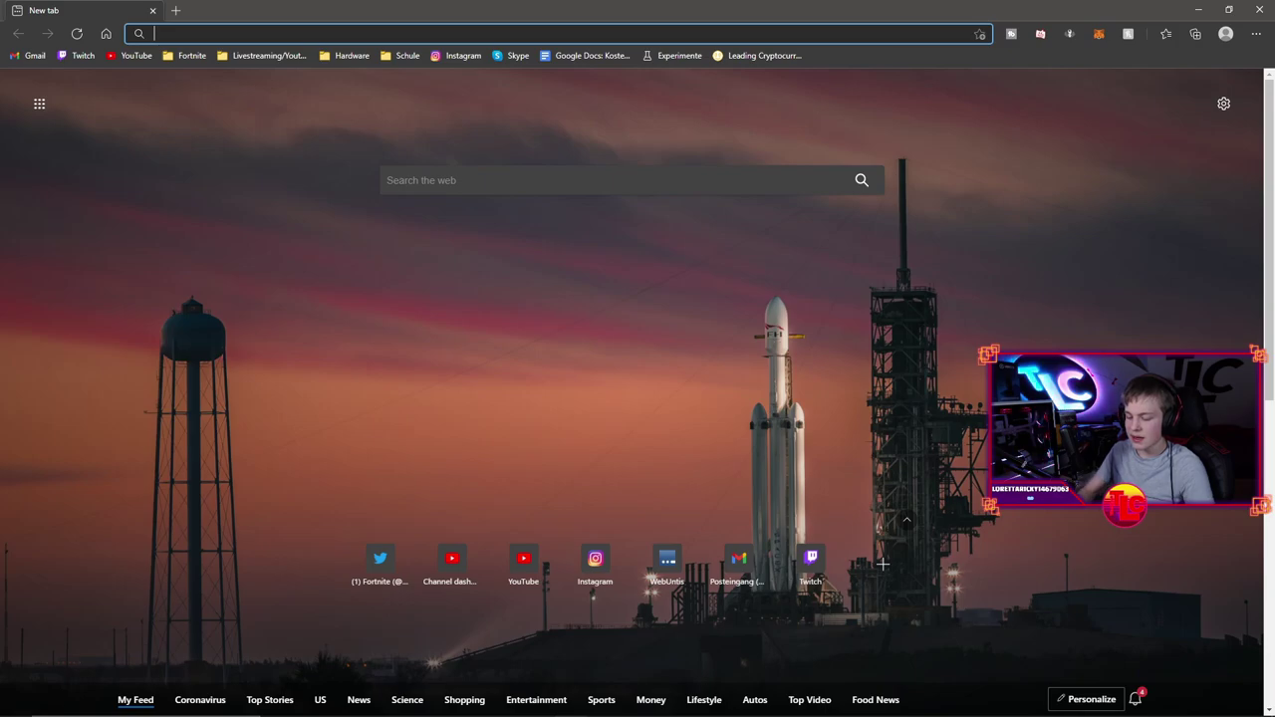
type("davin")
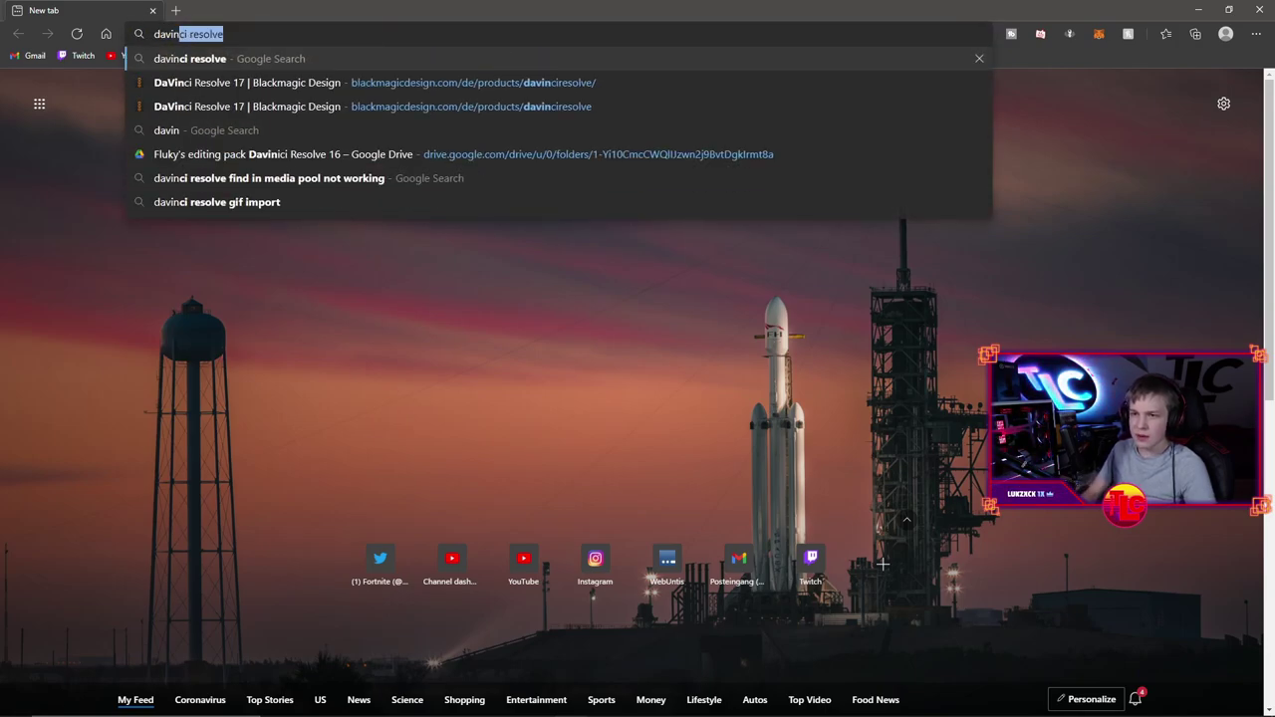
key("Return")
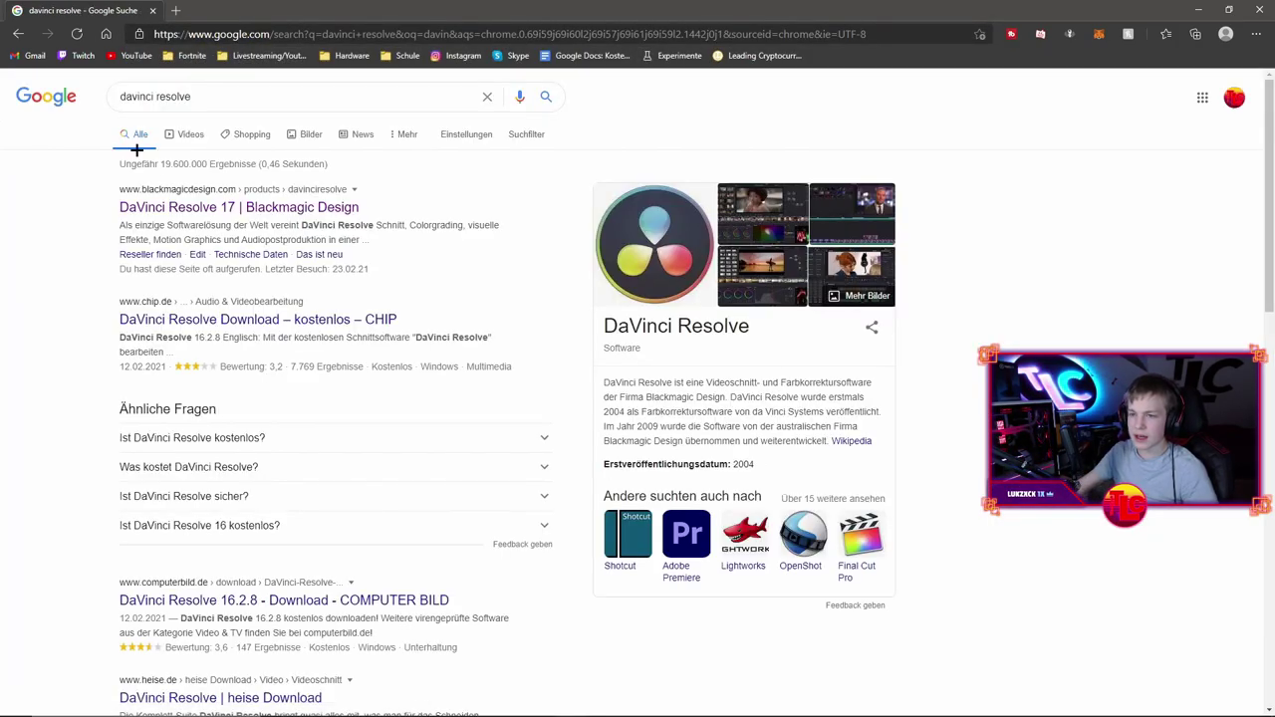
Step: Open the official Blackmagic DaVinci Resolve 17 page and show its download options
left_click(171, 206)
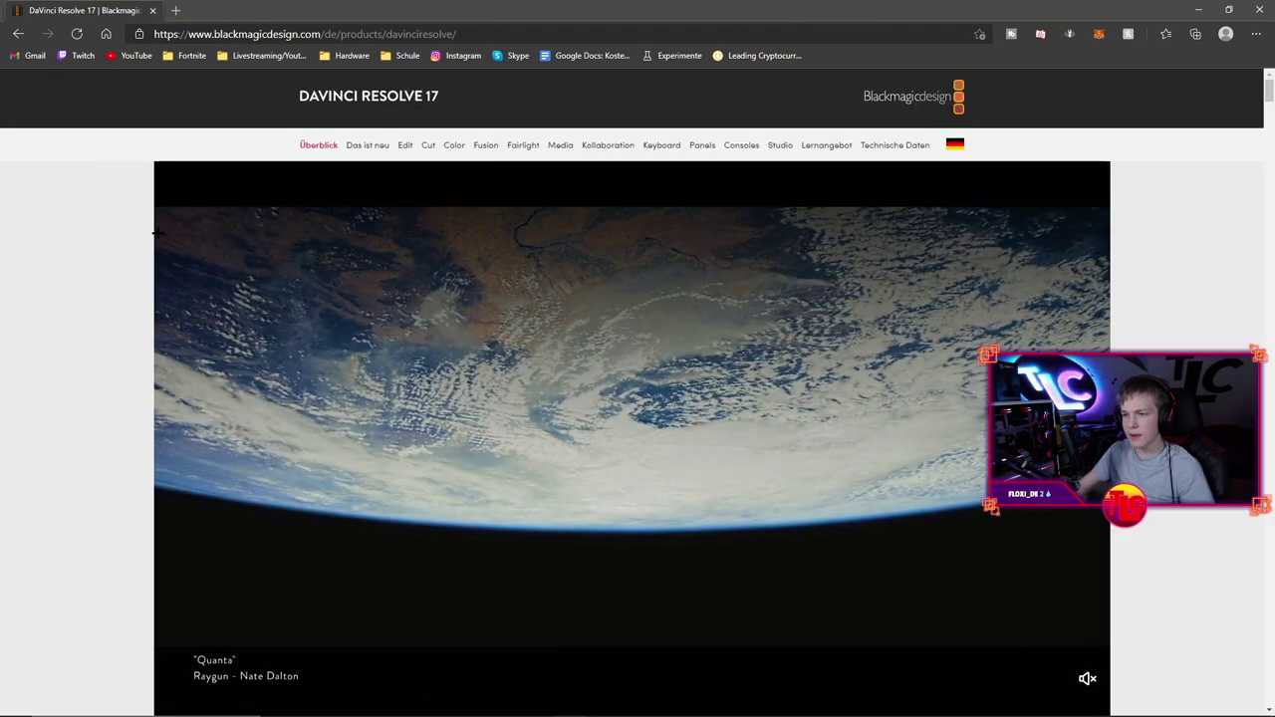
scroll(392, 150, "down", 5)
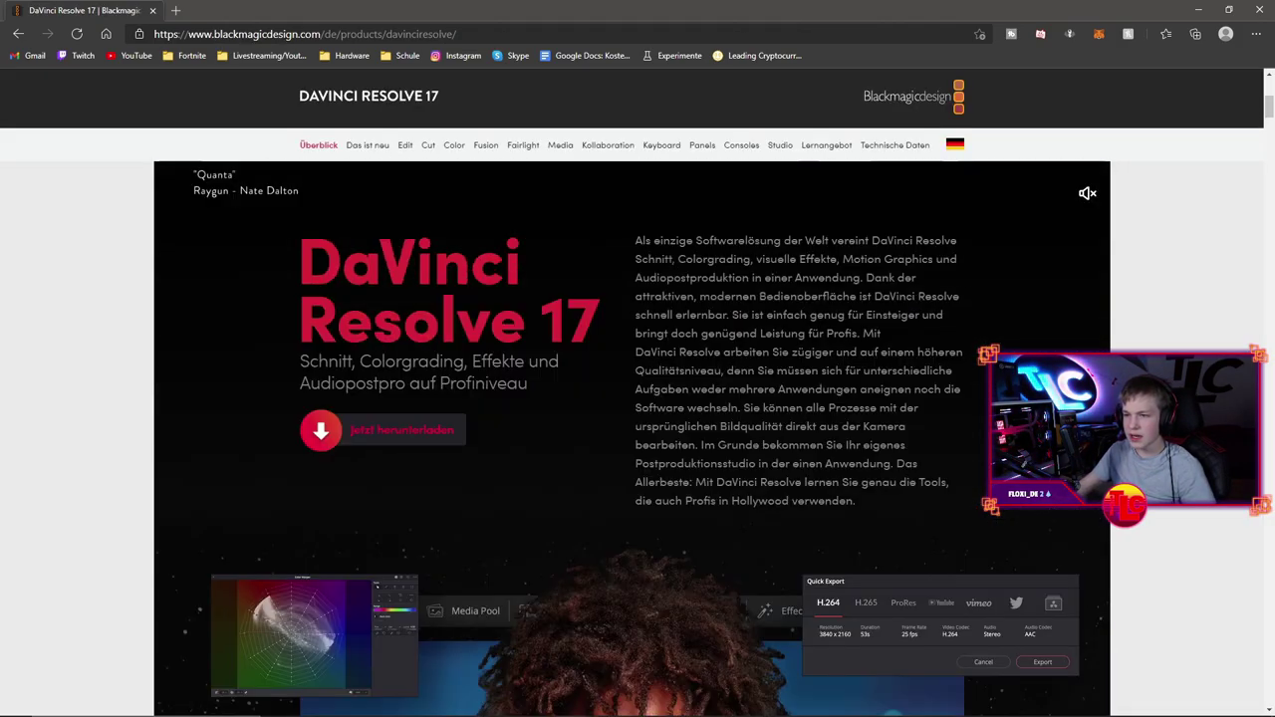
scroll(631, 438, "up", 1)
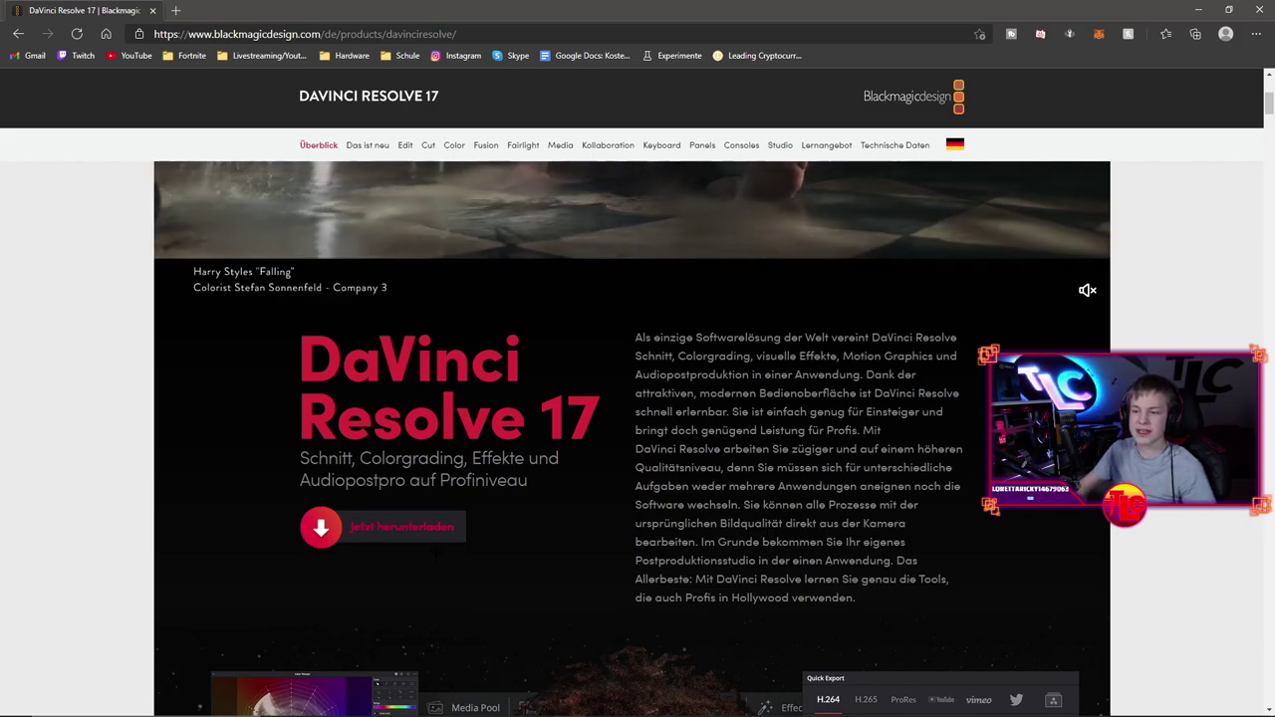
left_click(405, 520)
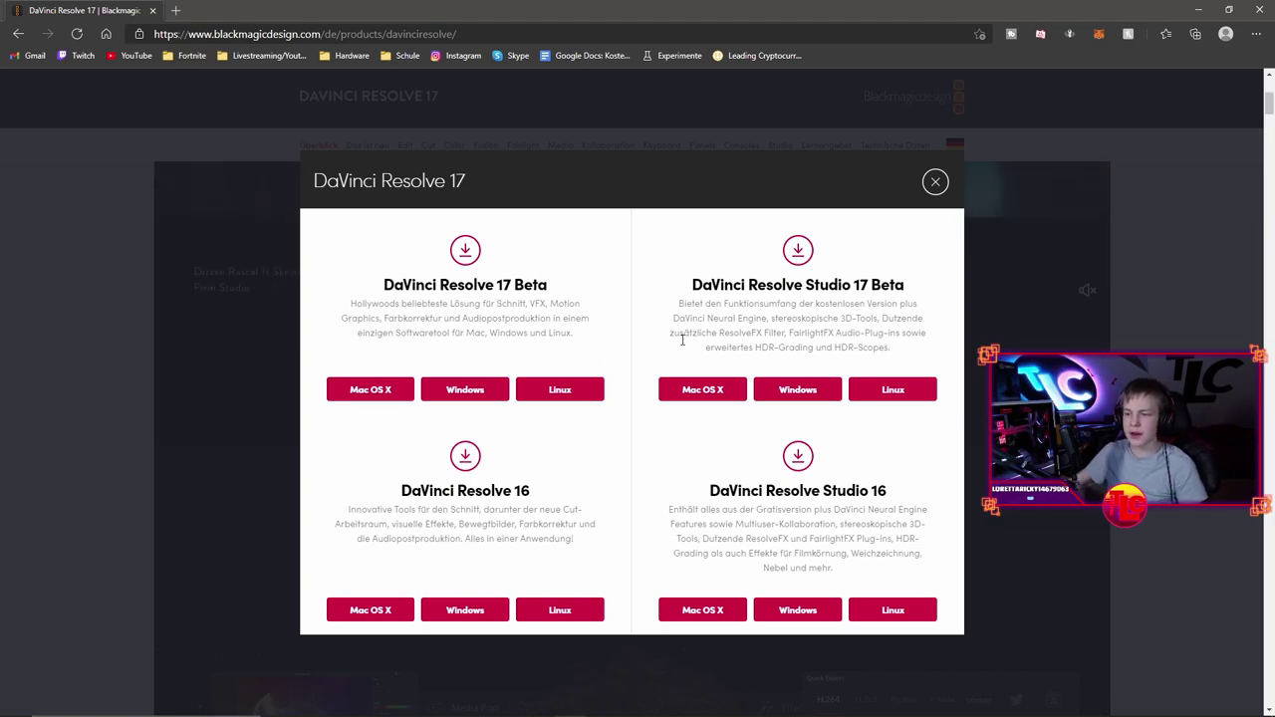
Step: Request the free DaVinci Resolve 17 Beta download
left_click(475, 394)
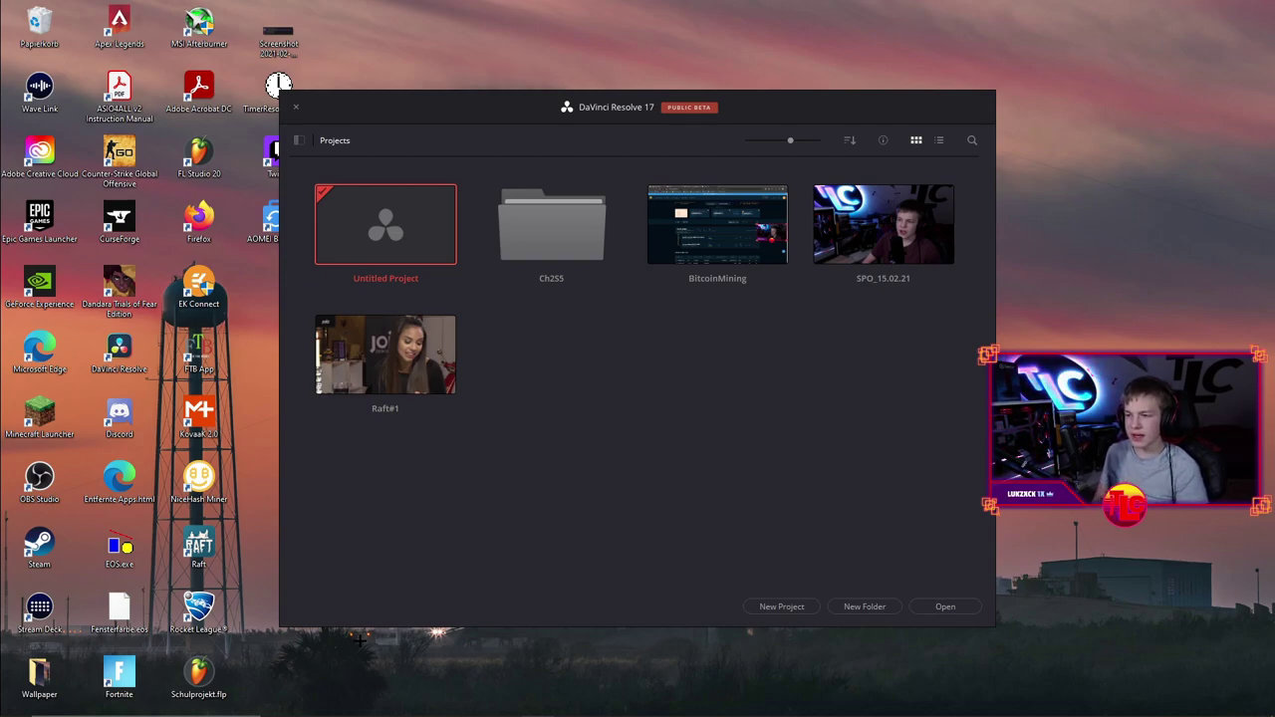
Step: Create a new project named 'Test' and open it
left_click(754, 604)
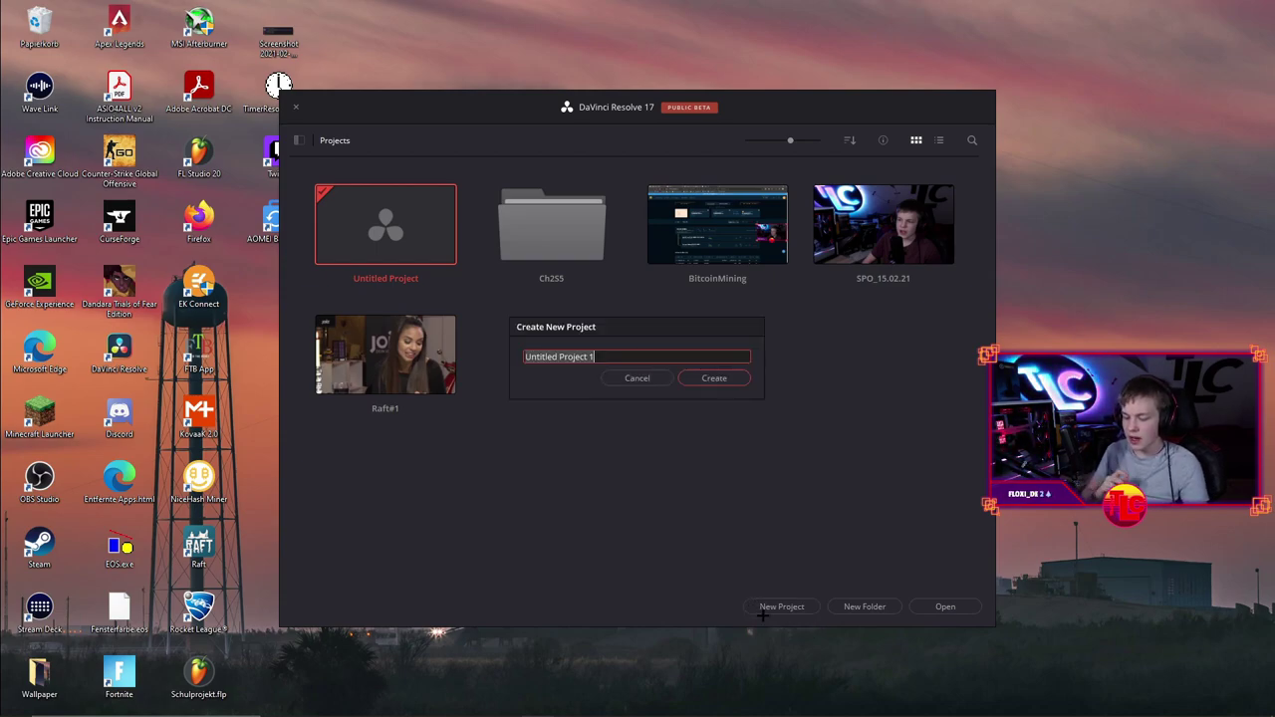
type("Test")
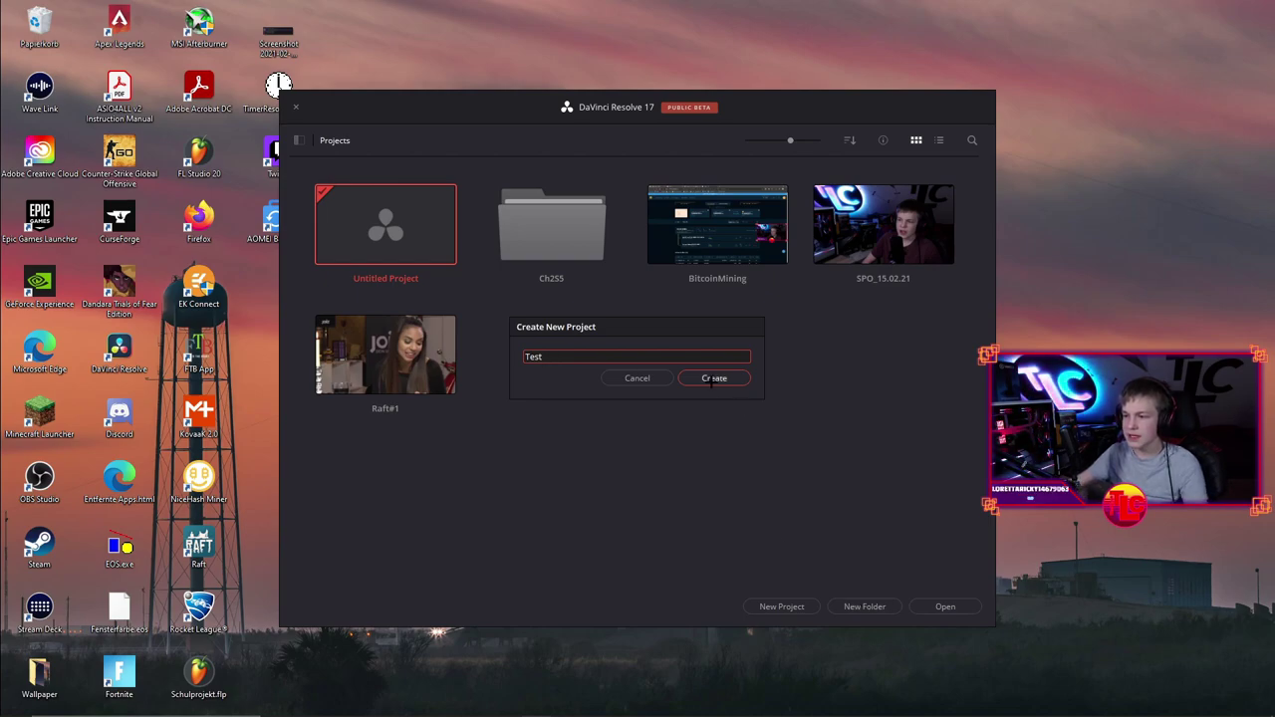
left_click(711, 380)
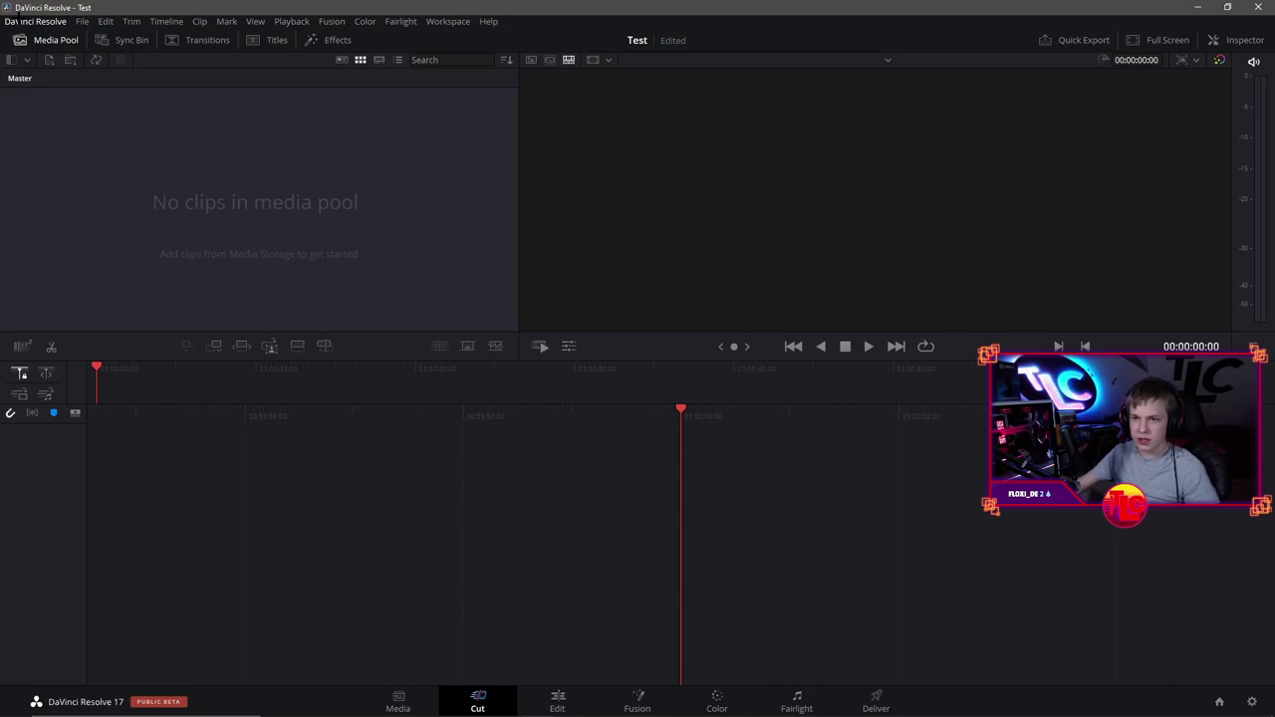
Step: Confirm live save and 5-minute project backups under User > Project Save and Load, then save preferences
left_click(20, 17)
left_click(59, 83)
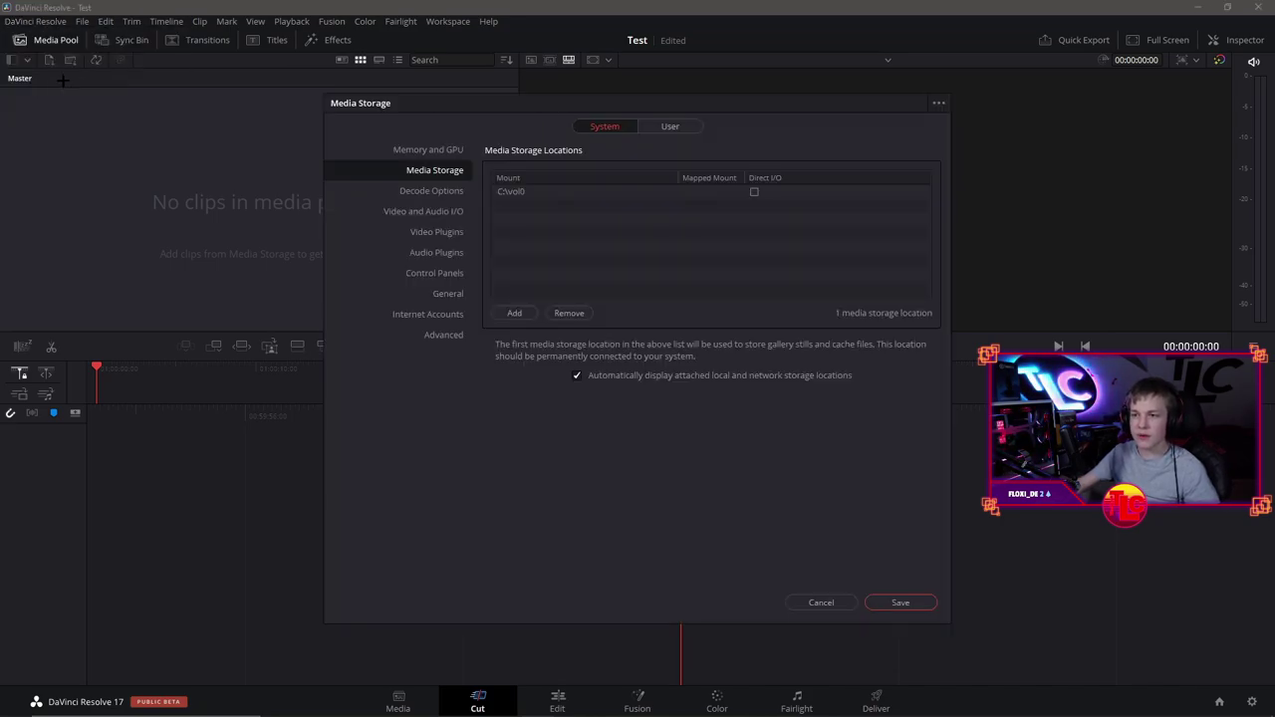
left_click(670, 127)
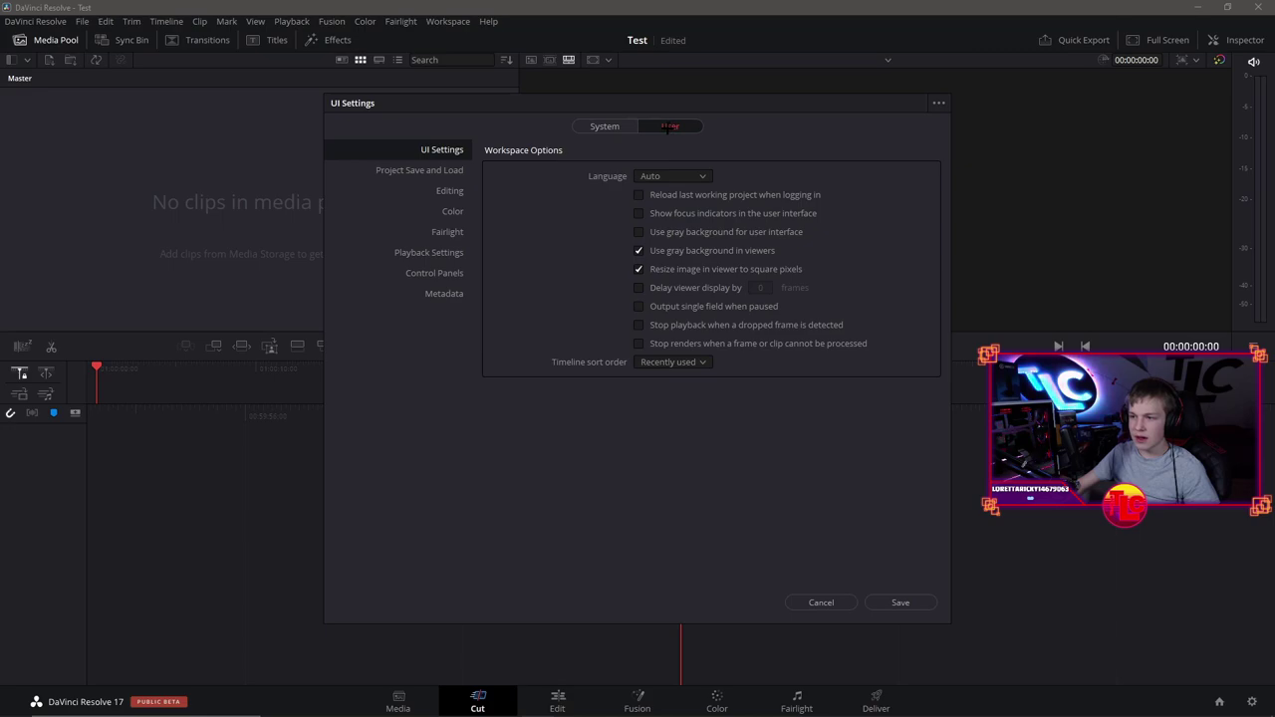
left_click(424, 171)
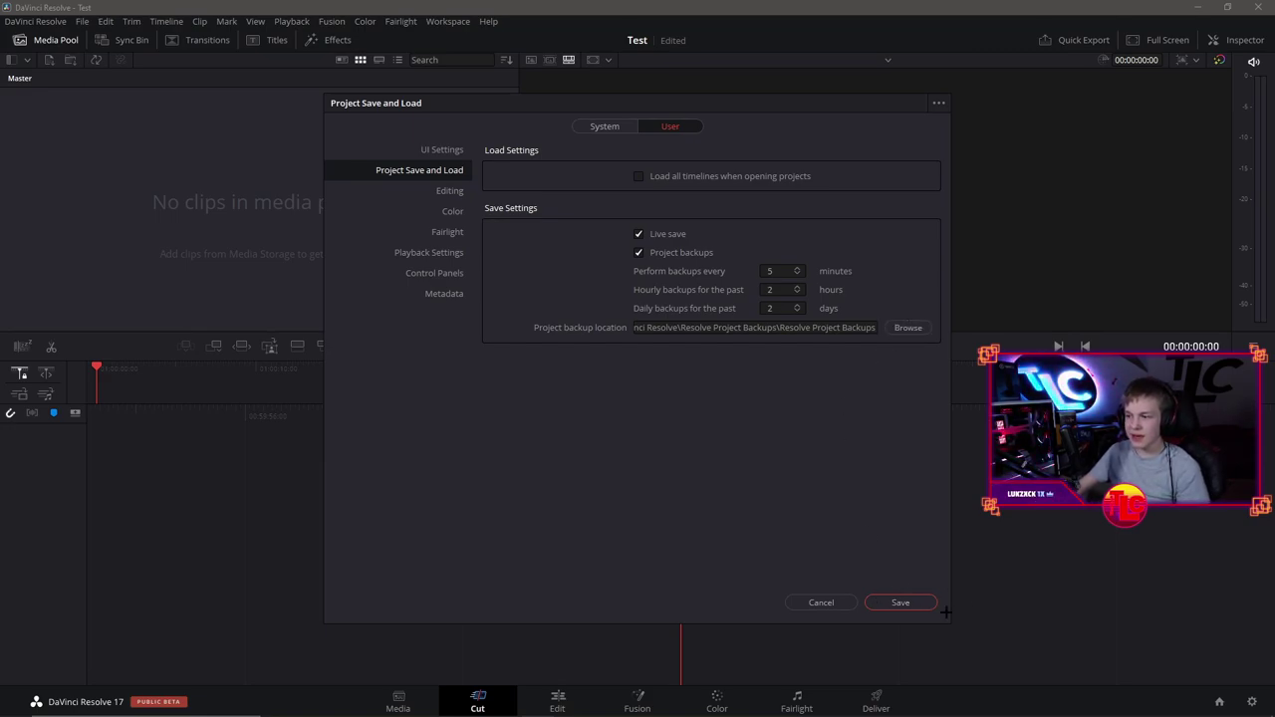
left_click(442, 151)
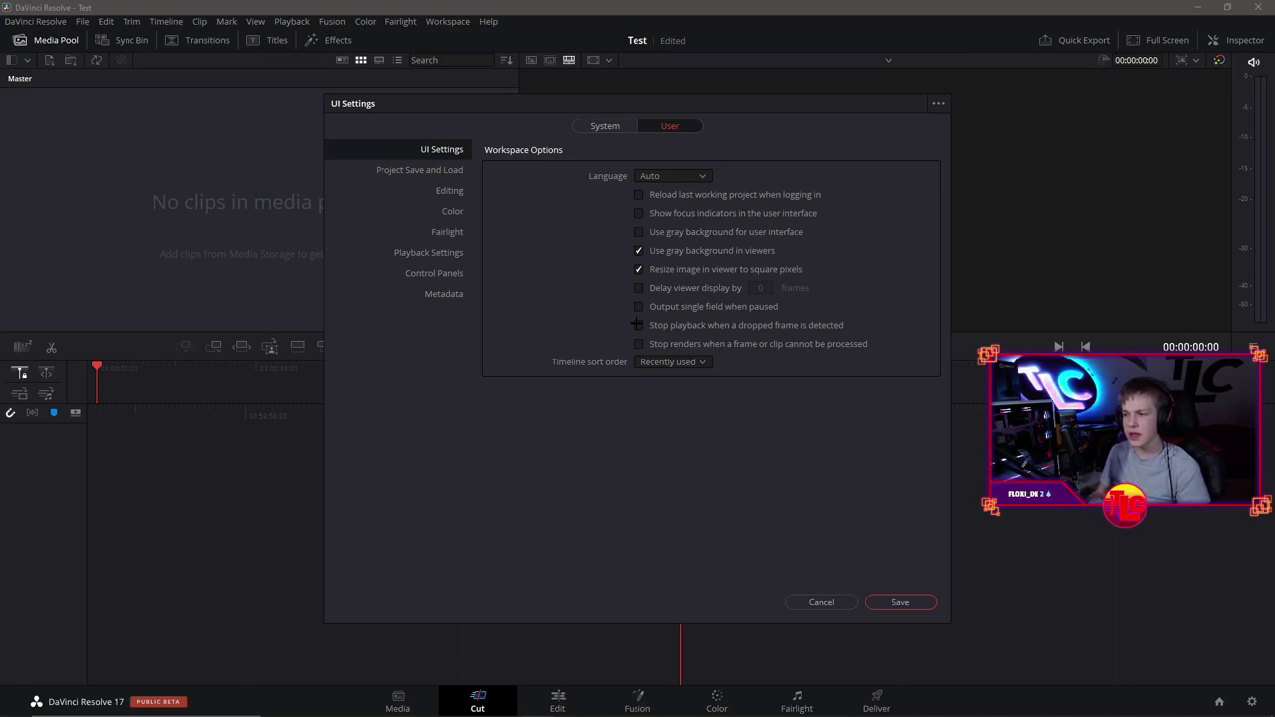
left_click(906, 599)
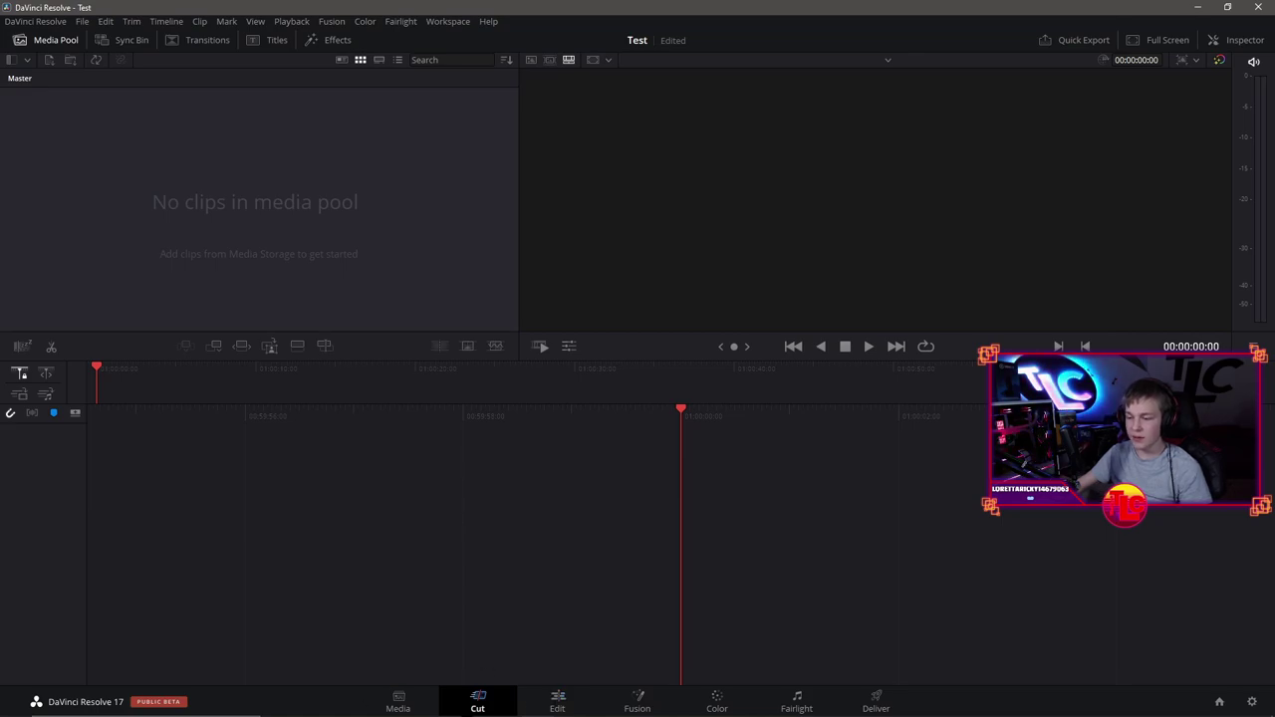
Step: Switch the Test project from the Media page to the Edit page
left_click(398, 697)
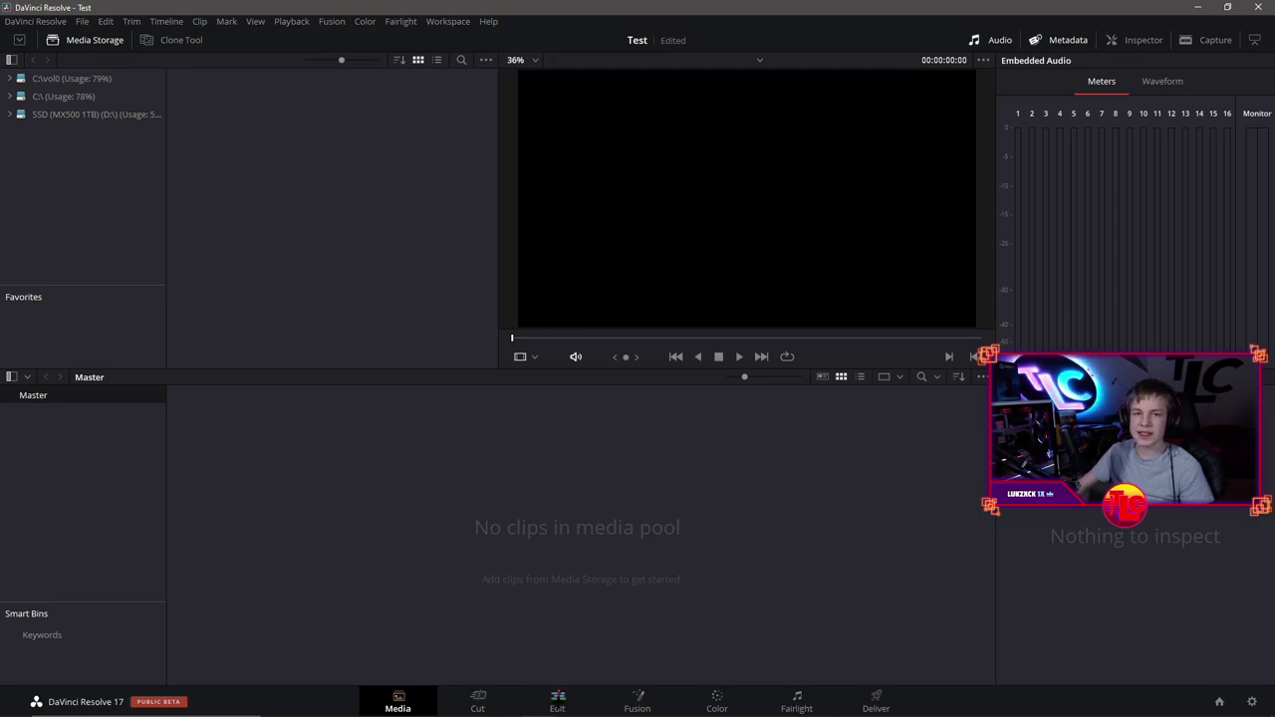
left_click(556, 701)
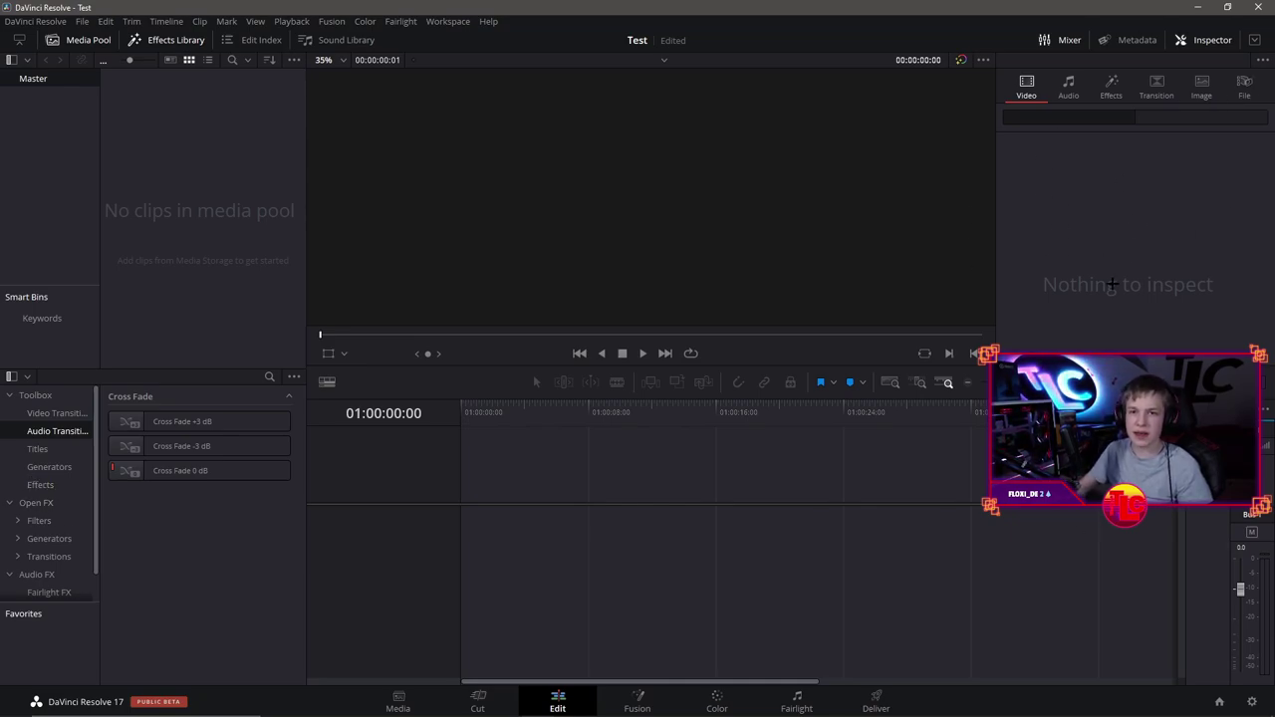
Step: Open D:\Youtube\Unbearbeitete Videos in File Explorer and drag the first clip toward Resolve's Media Pool
mouse_move(630, 714)
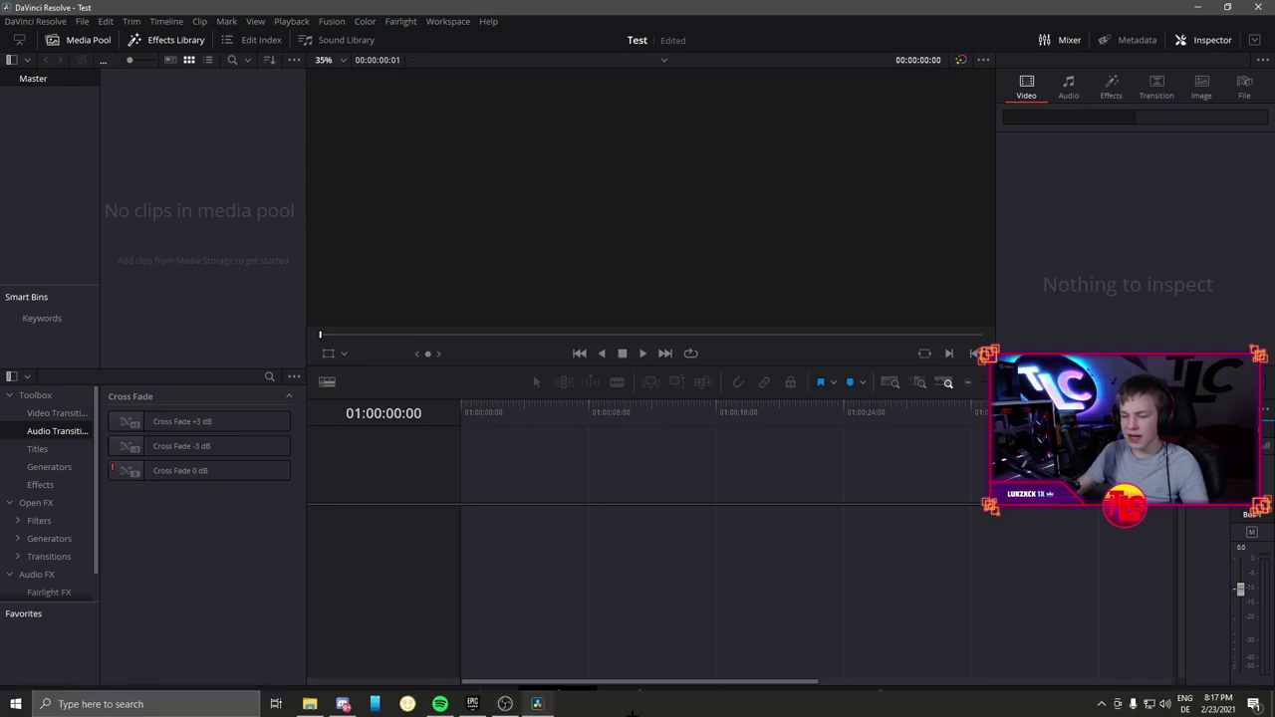
left_click(309, 704)
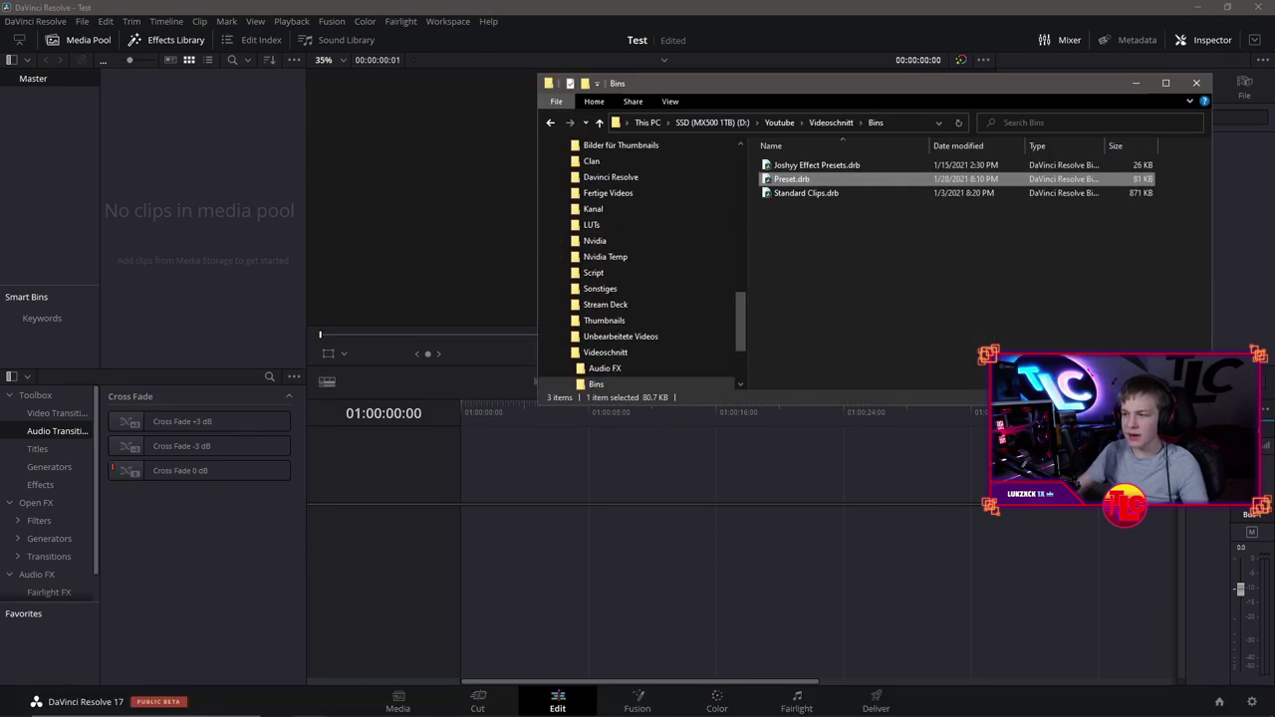
scroll(637, 259, "down", 3)
left_click(617, 226)
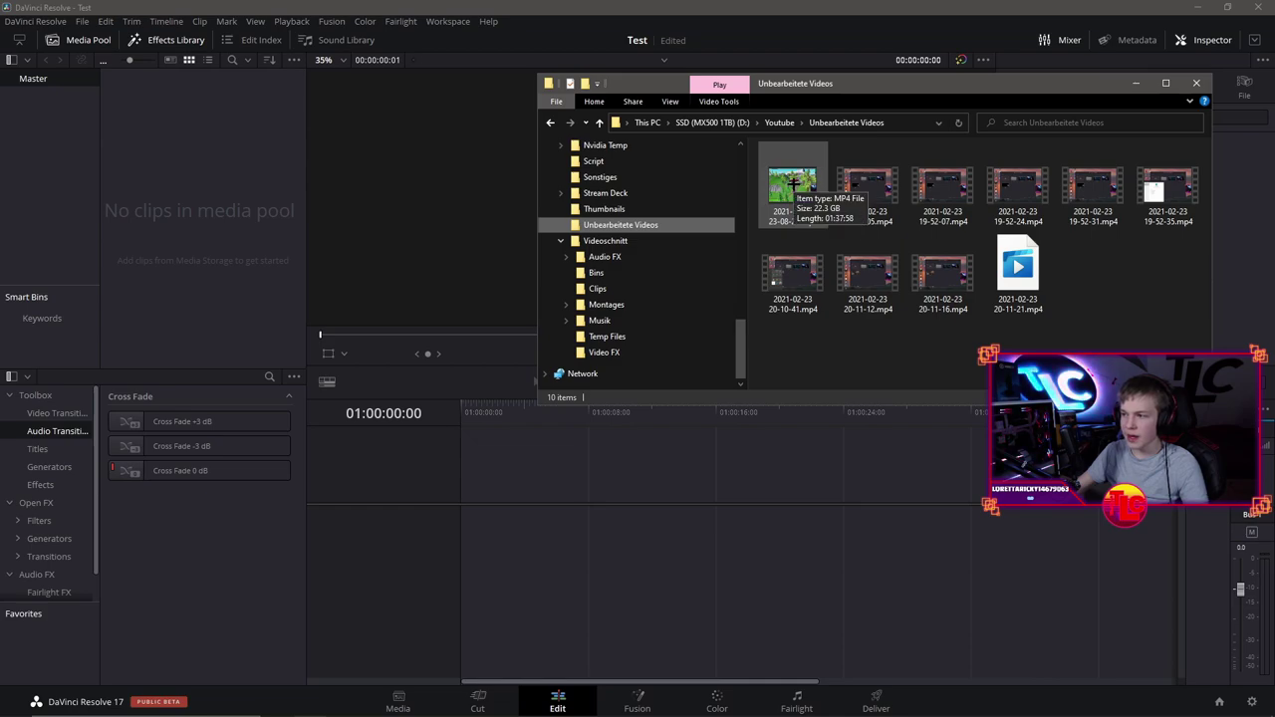
left_click_drag(793, 185, 191, 202)
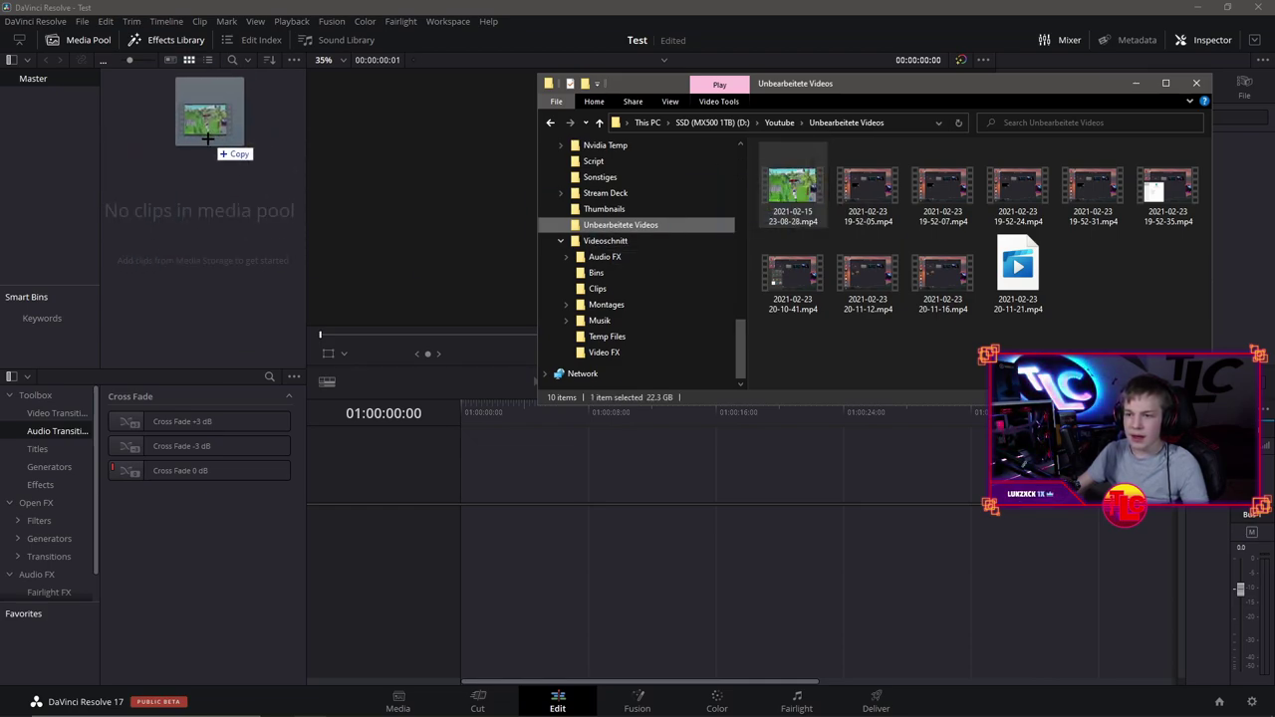
mouse_move(191, 202)
left_mouse_down()
mouse_move(147, 284)
mouse_move(489, 506)
mouse_move(455, 713)
mouse_move(319, 707)
left_mouse_up()
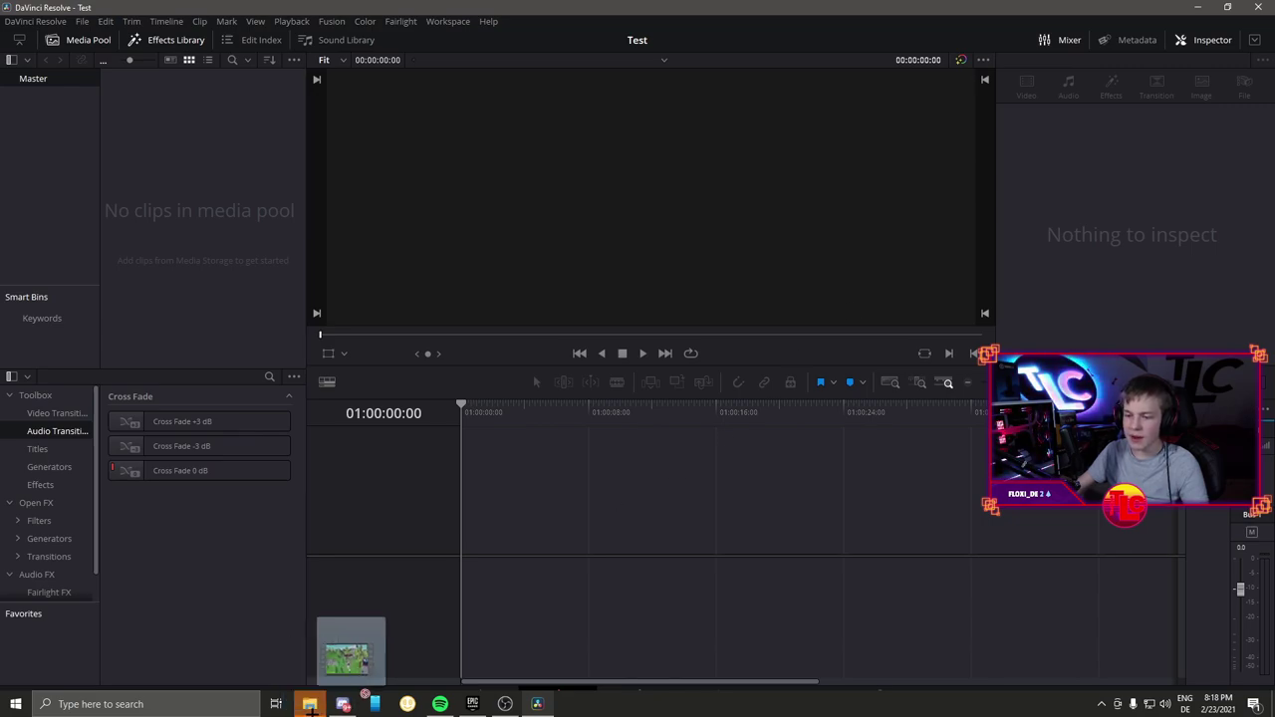
Step: Set the Test project's timeline frame rate to 60 fps in Project Settings and save
left_click_drag(313, 709, 77, 9)
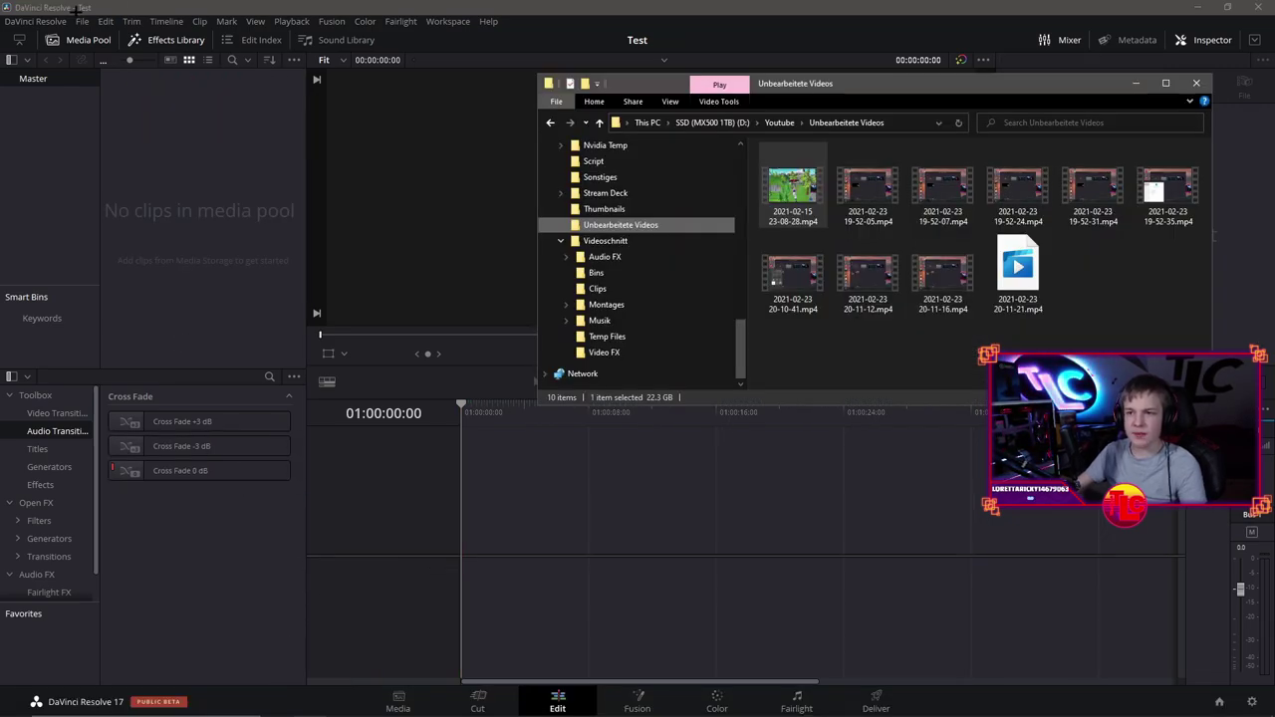
left_click(82, 20)
left_click(167, 275)
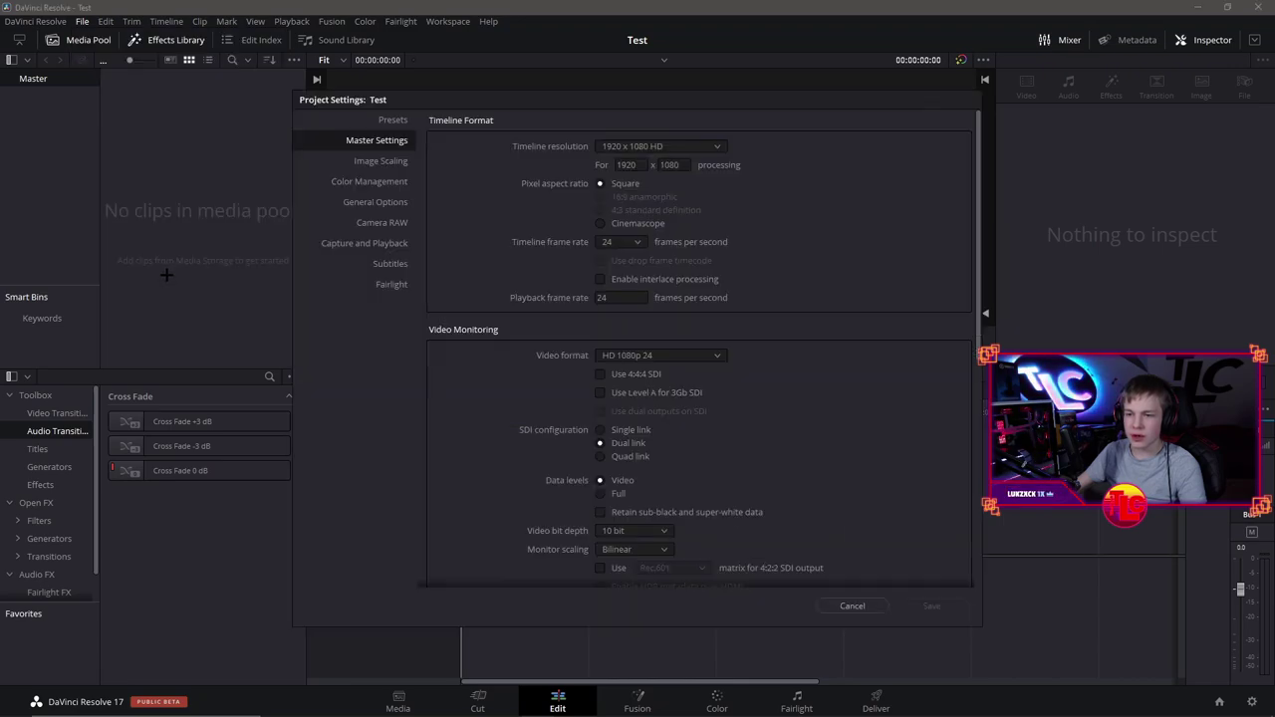
left_click(625, 242)
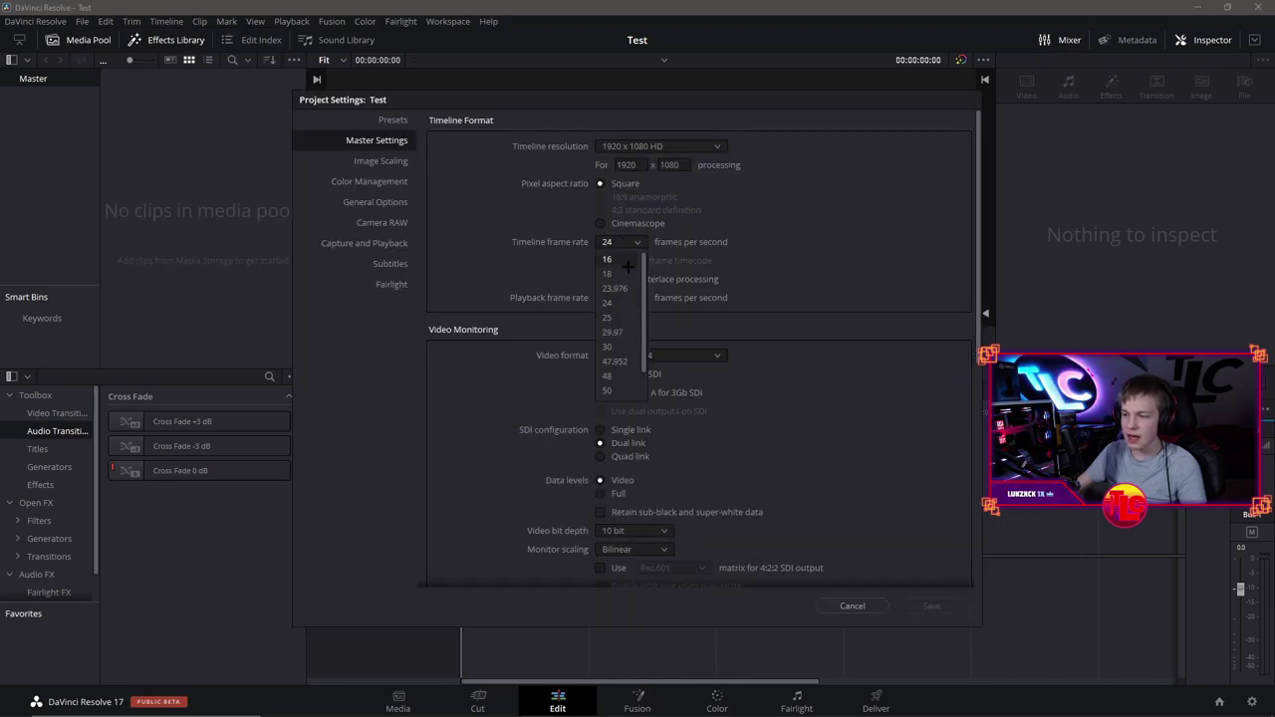
scroll(629, 361, "down", 2)
left_click(613, 375)
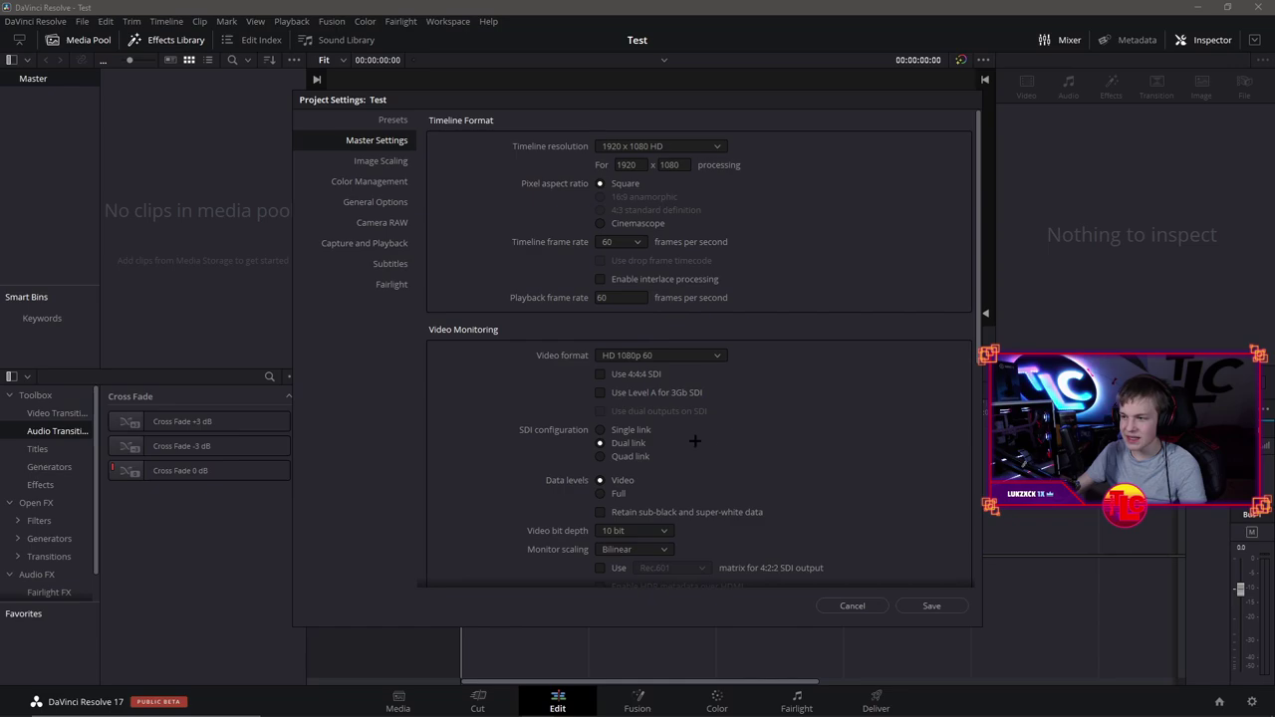
left_click(928, 607)
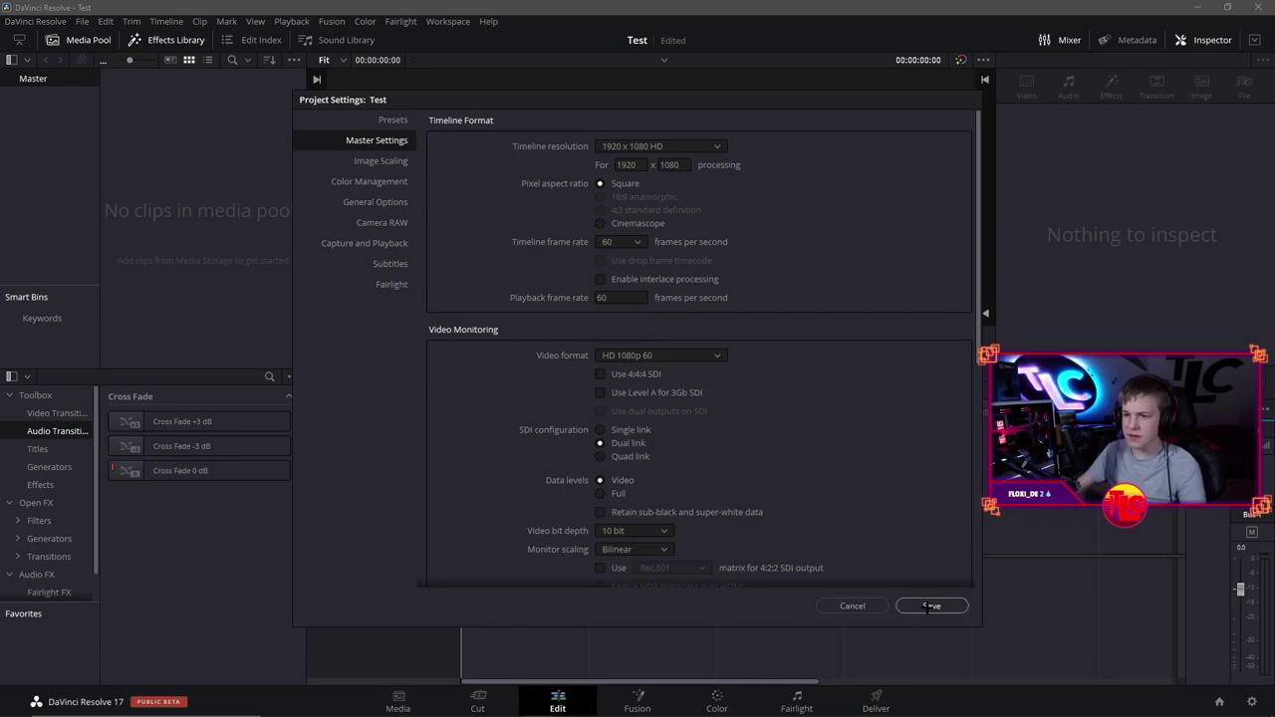
left_click(928, 607)
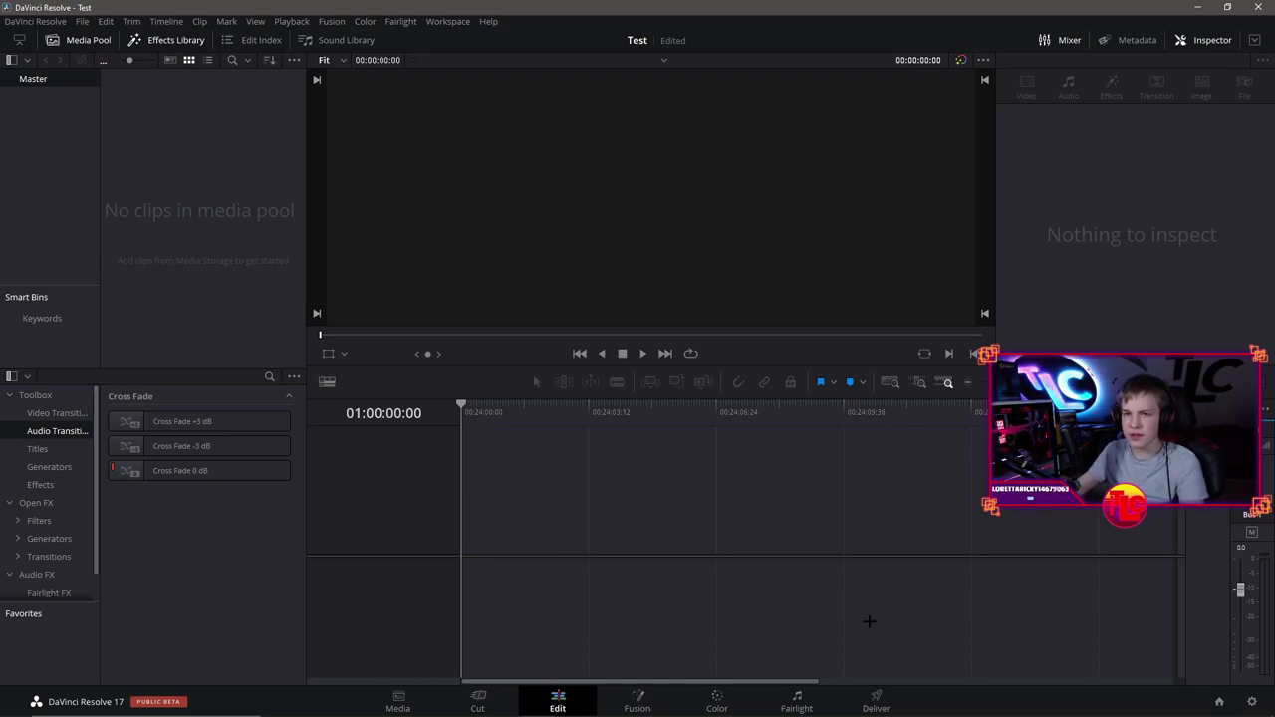
mouse_move(538, 713)
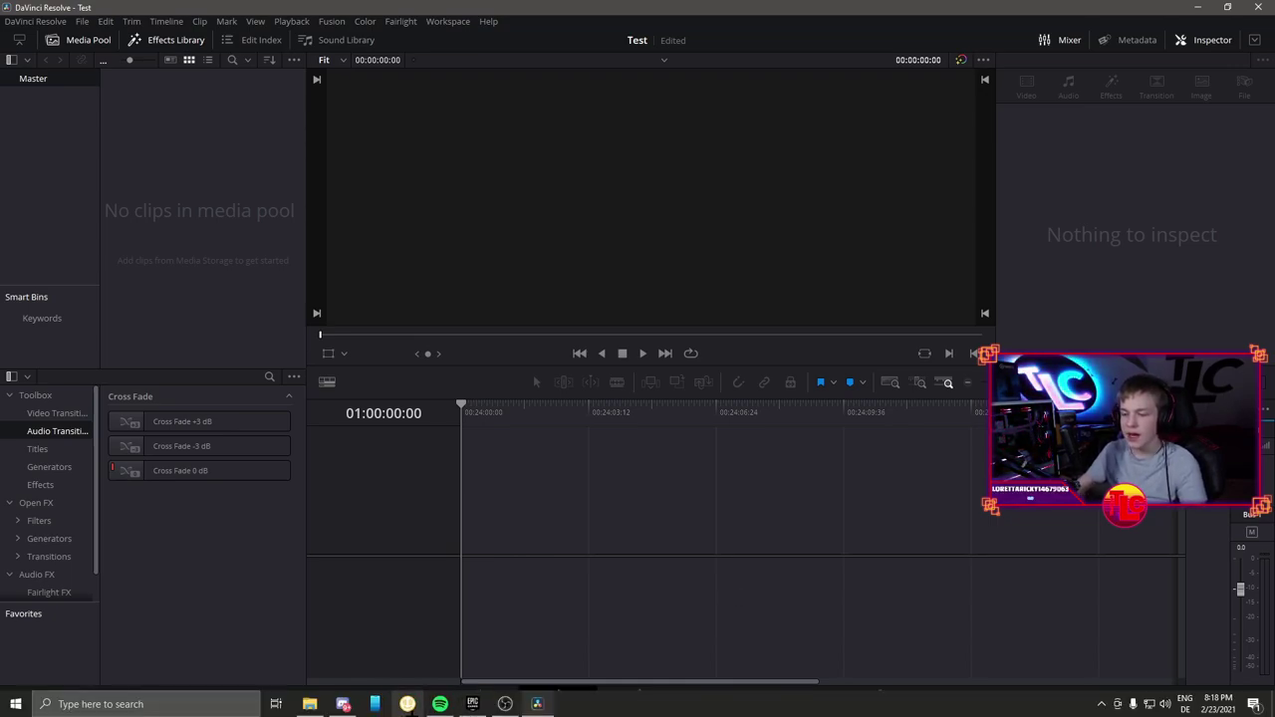
left_click(309, 704)
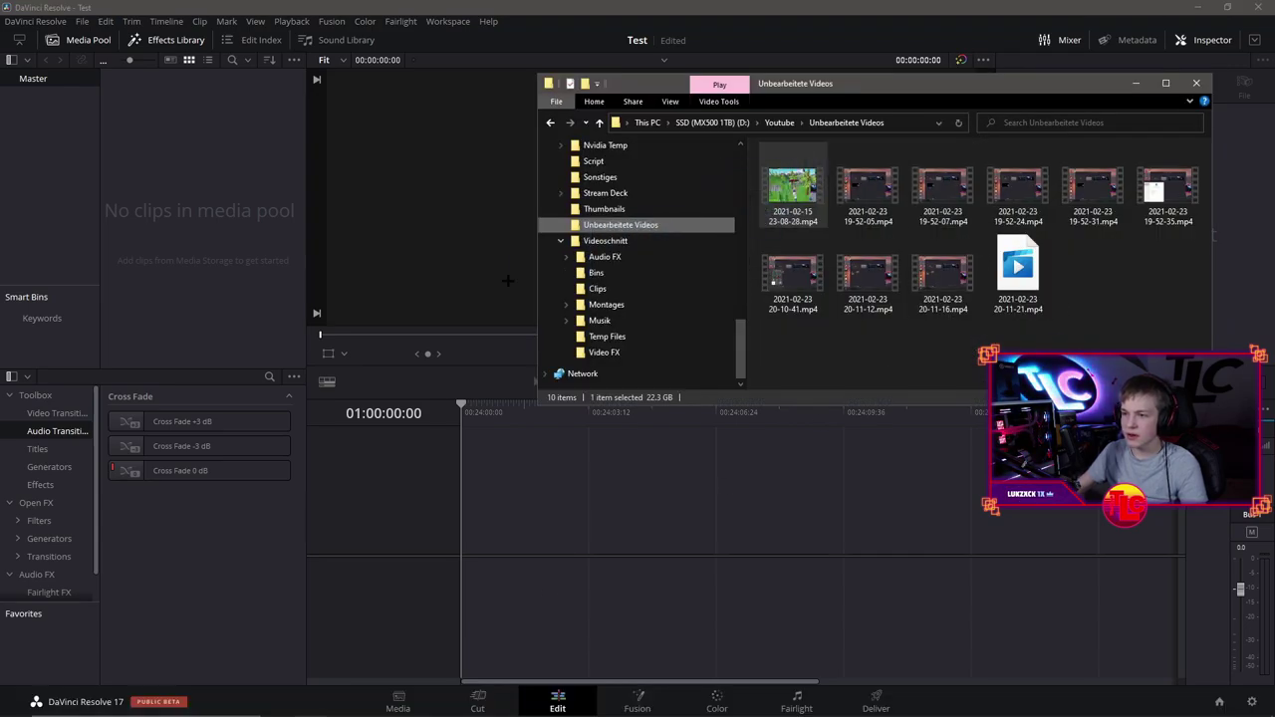
left_click_drag(508, 281, 206, 220)
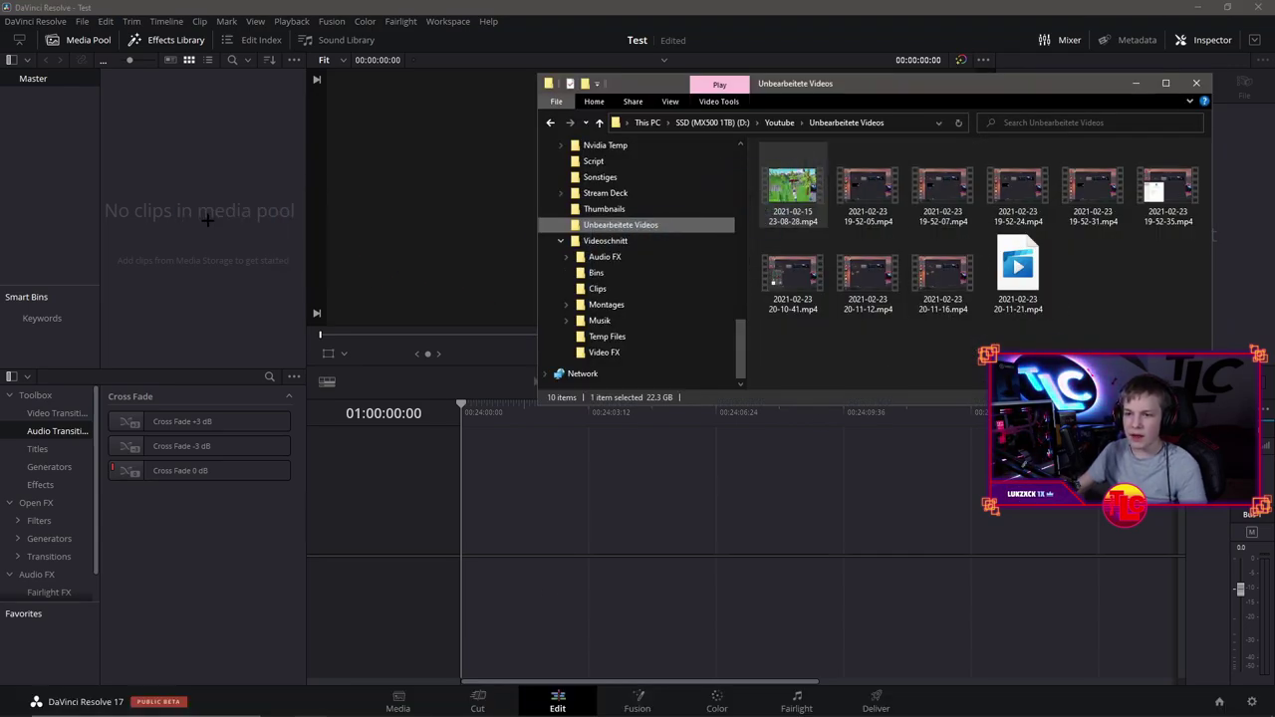
left_click(1135, 83)
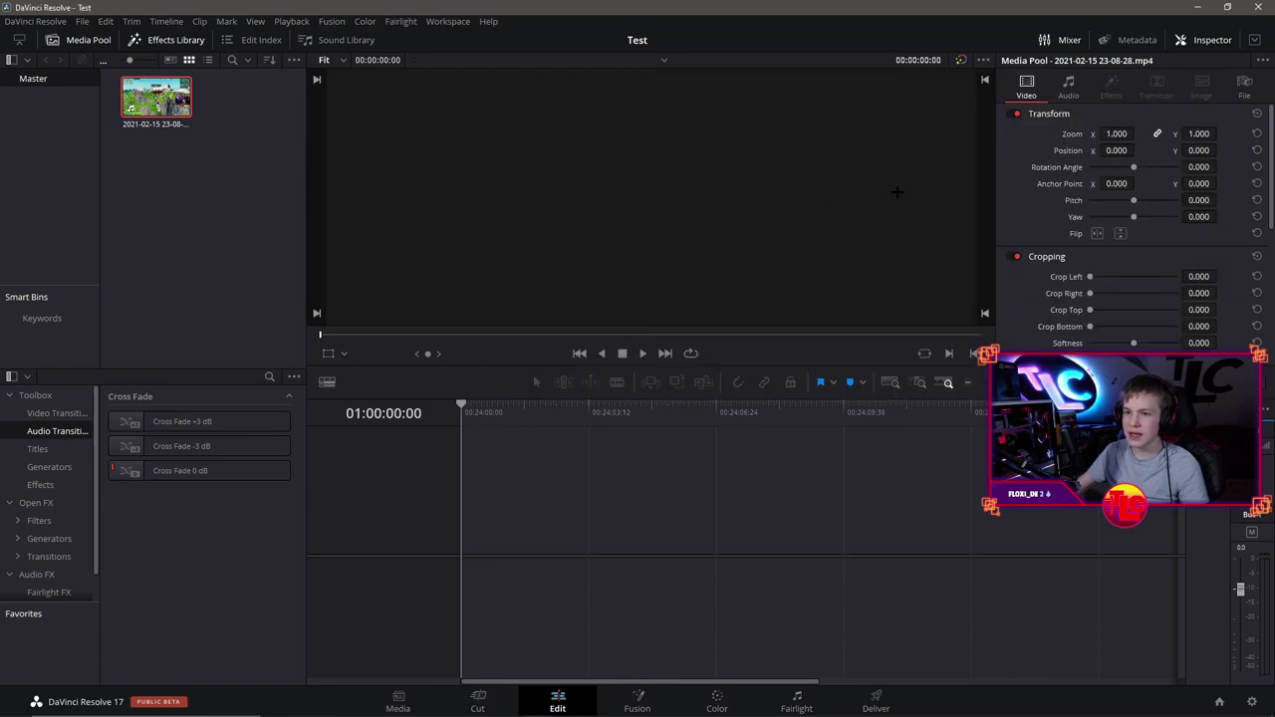
Step: Import Preset.drb from Videoschnitt\Bins into the Media Pool and close File Explorer
key("alt+Tab")
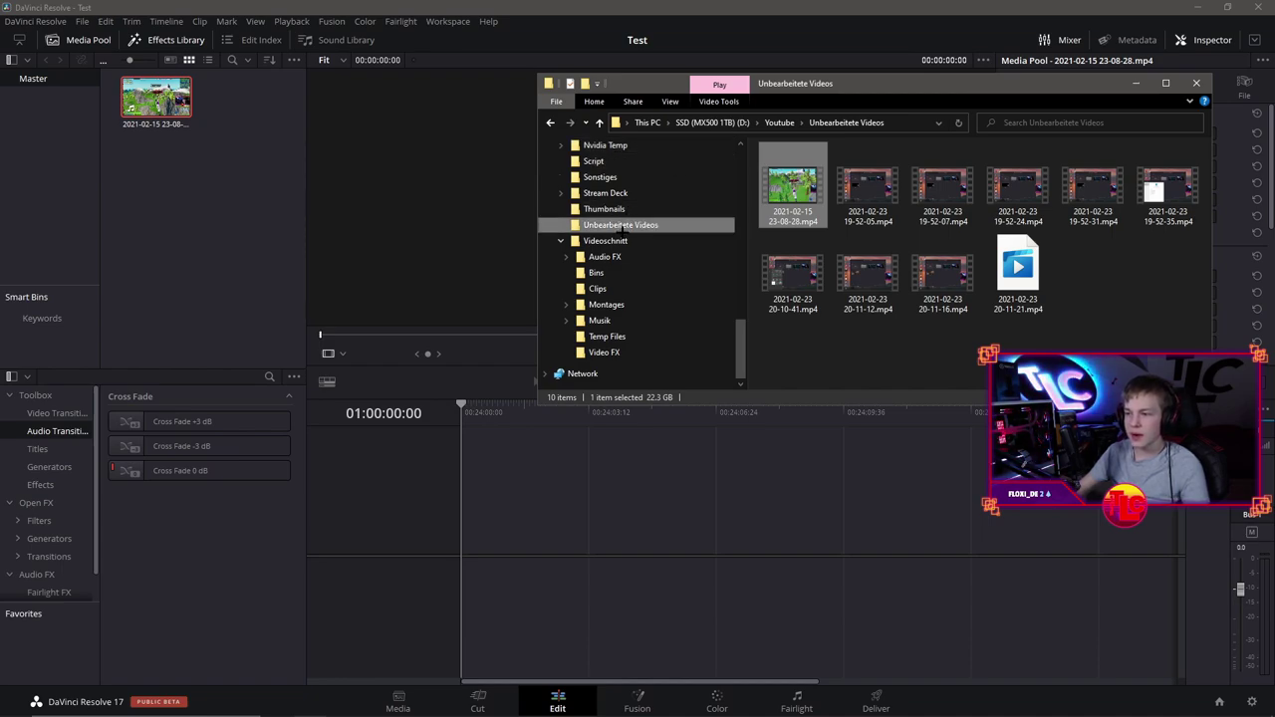
left_click(620, 269)
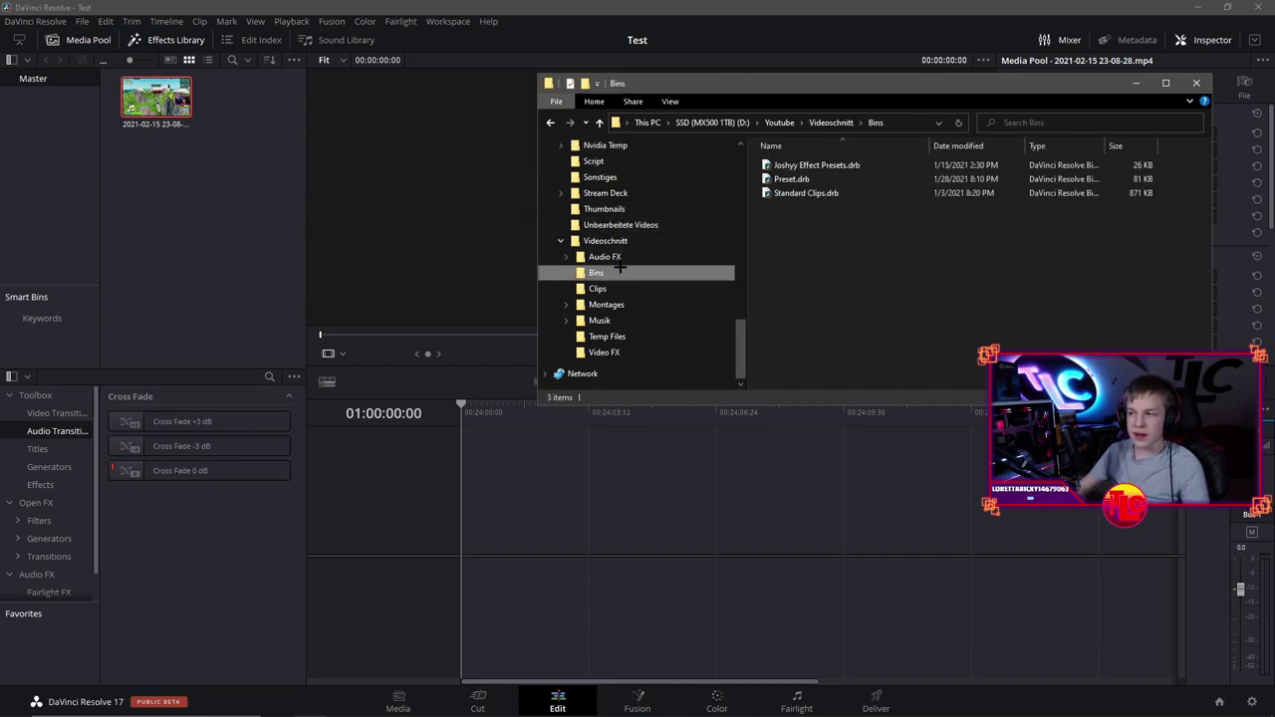
left_click(855, 179)
left_click_drag(787, 172, 242, 174)
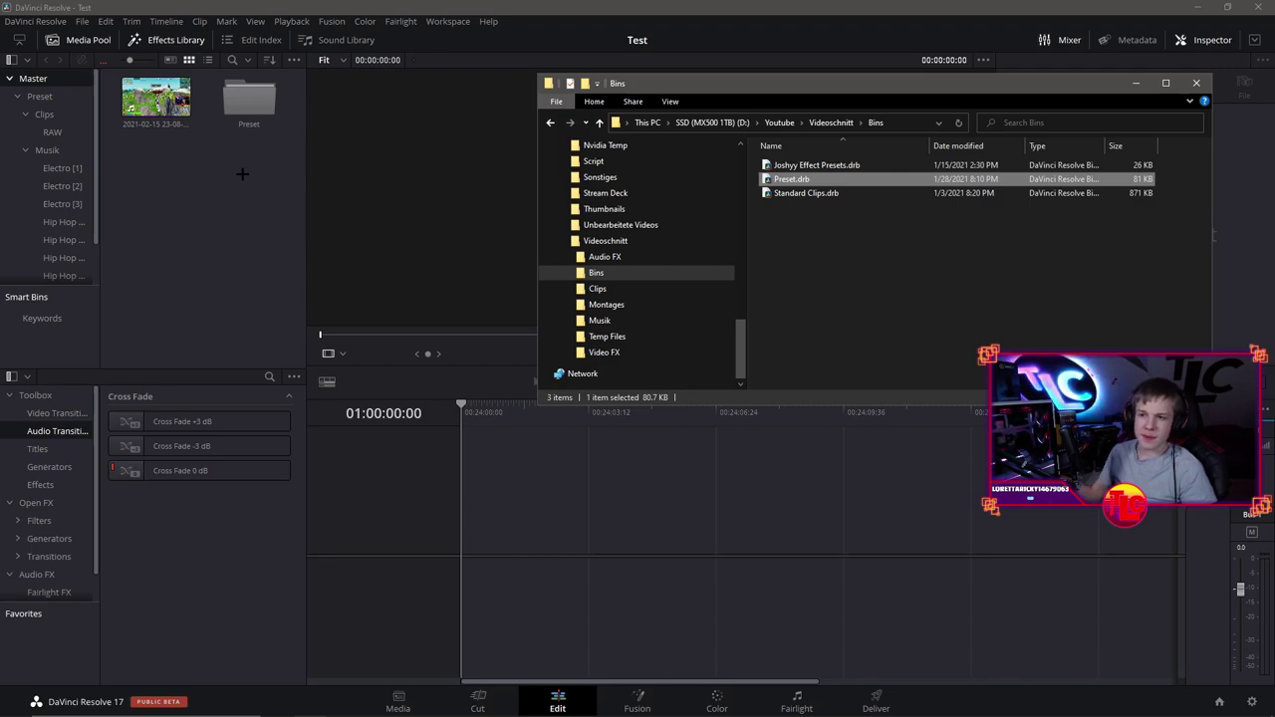
left_click(1196, 83)
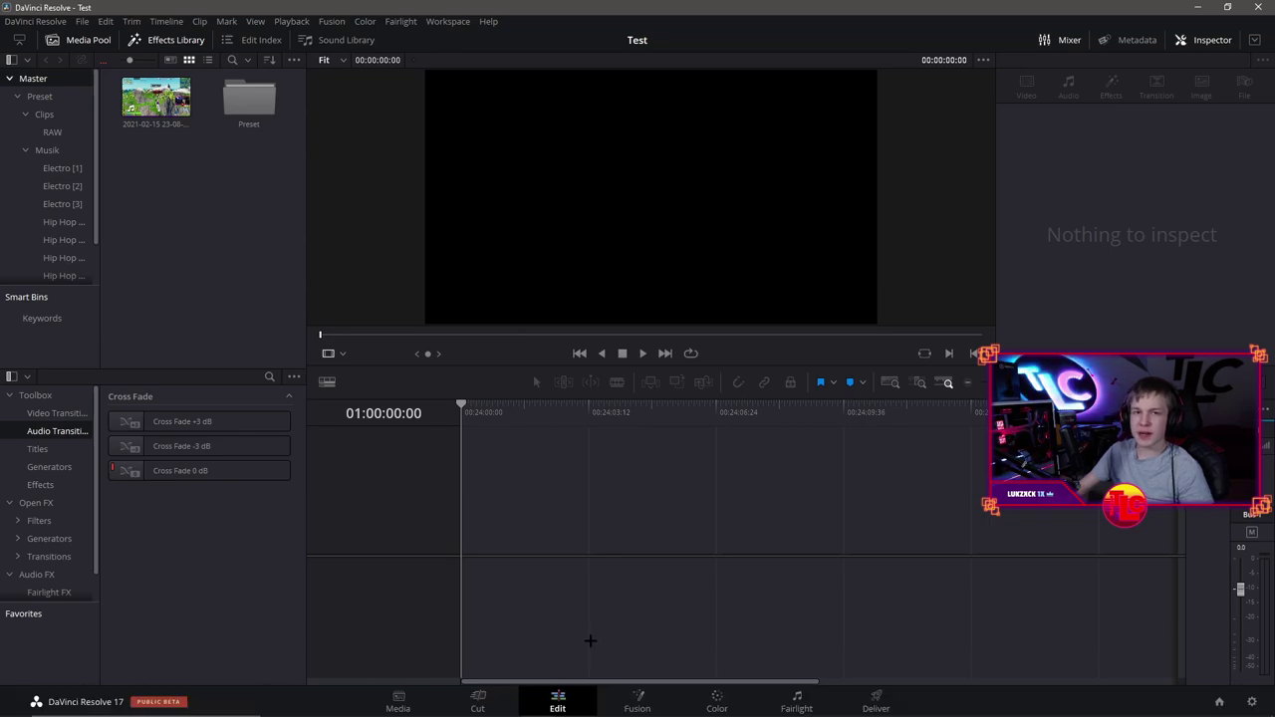
mouse_move(537, 702)
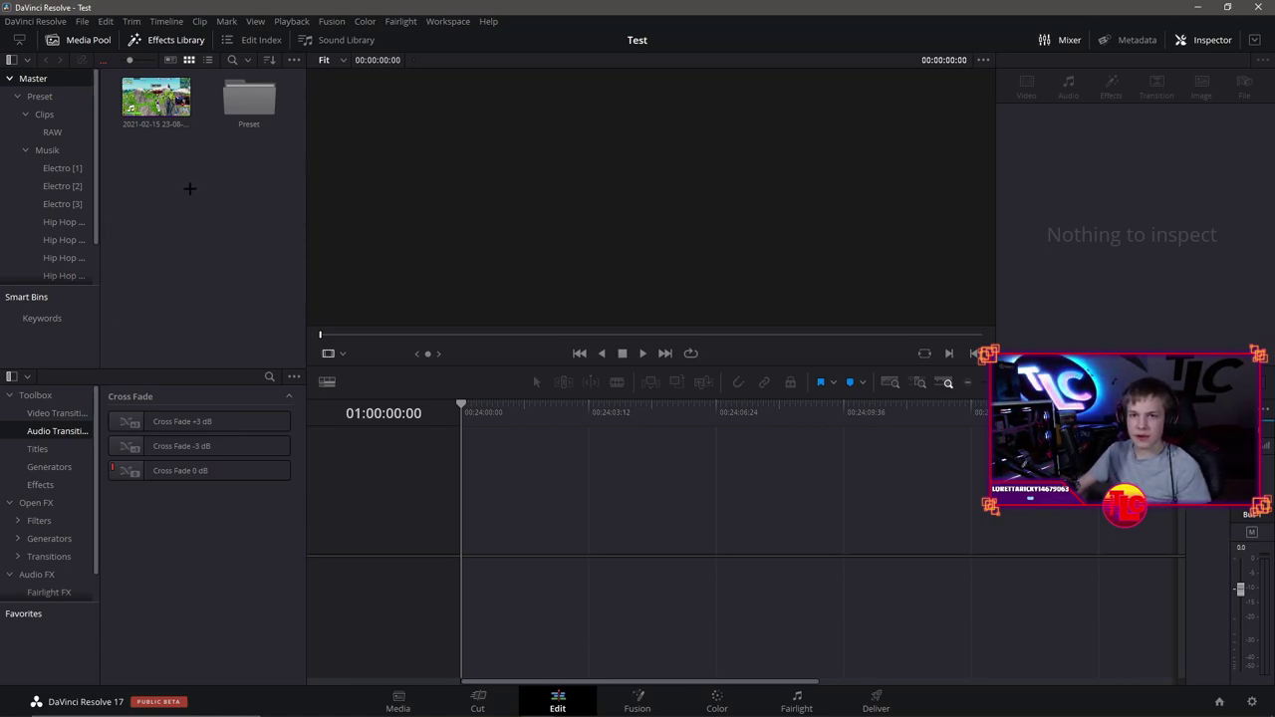
double_click(249, 99)
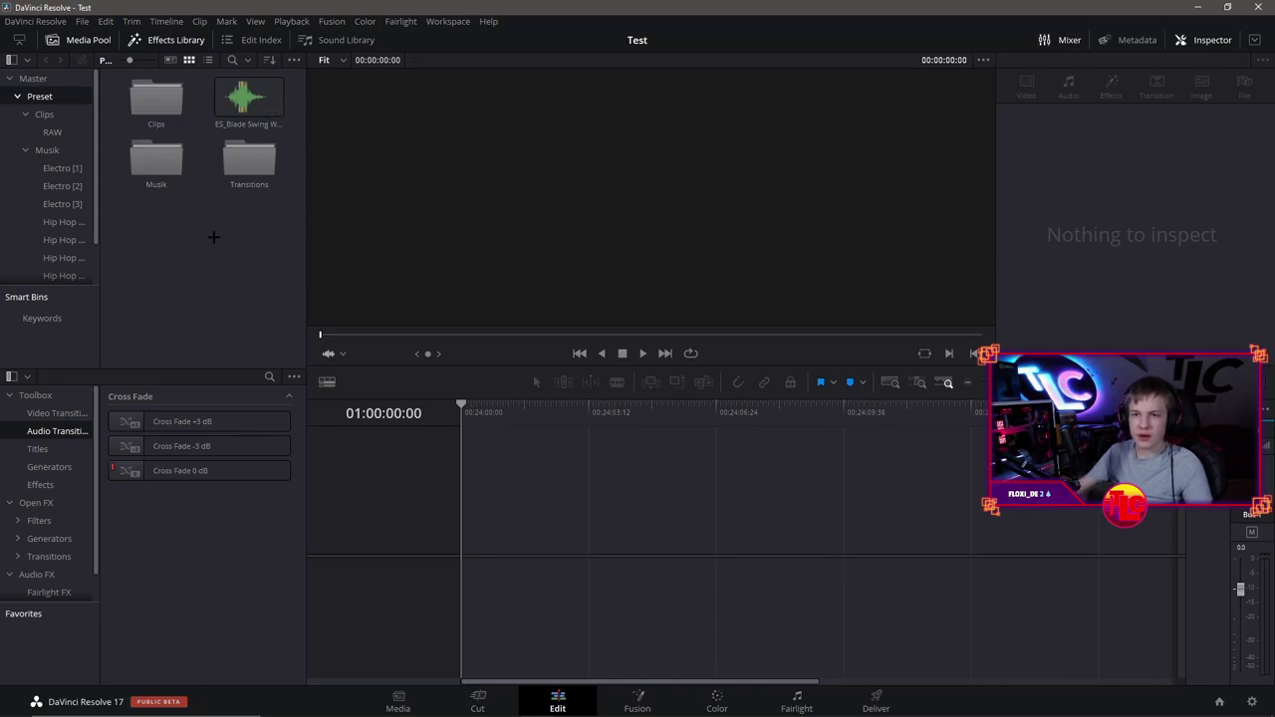
left_click_drag(268, 290, 124, 77)
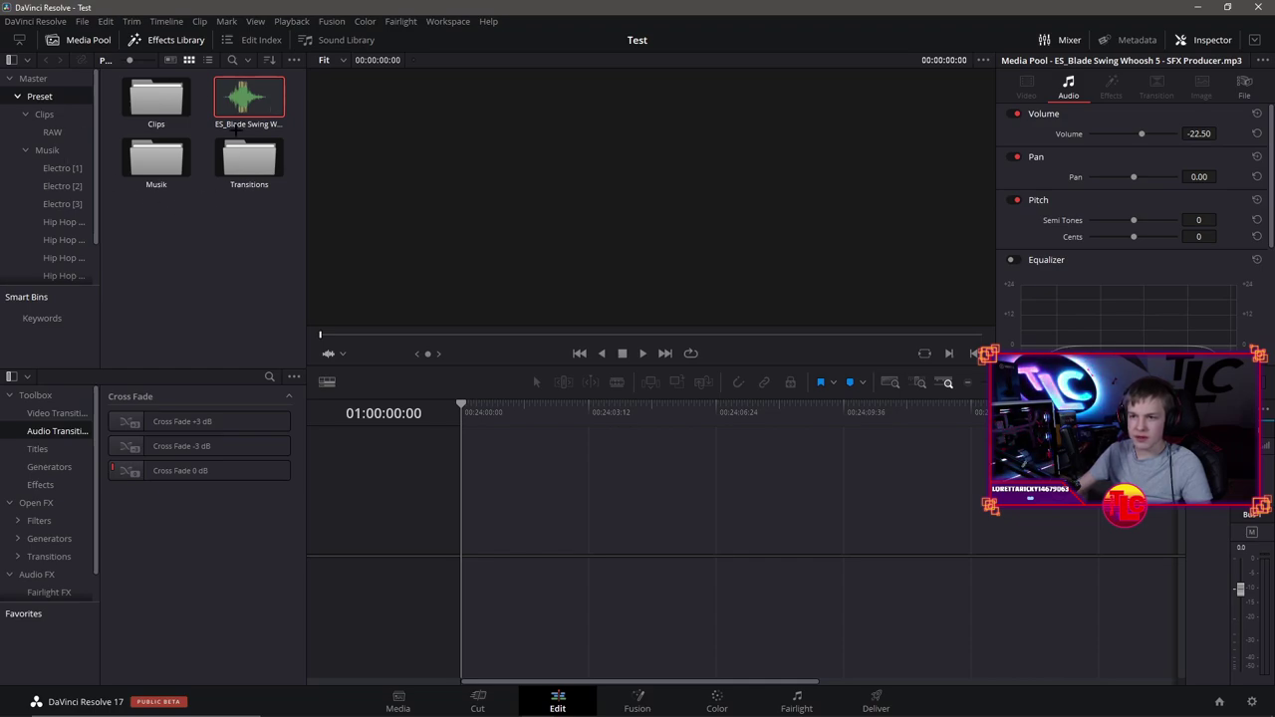
left_click(208, 240)
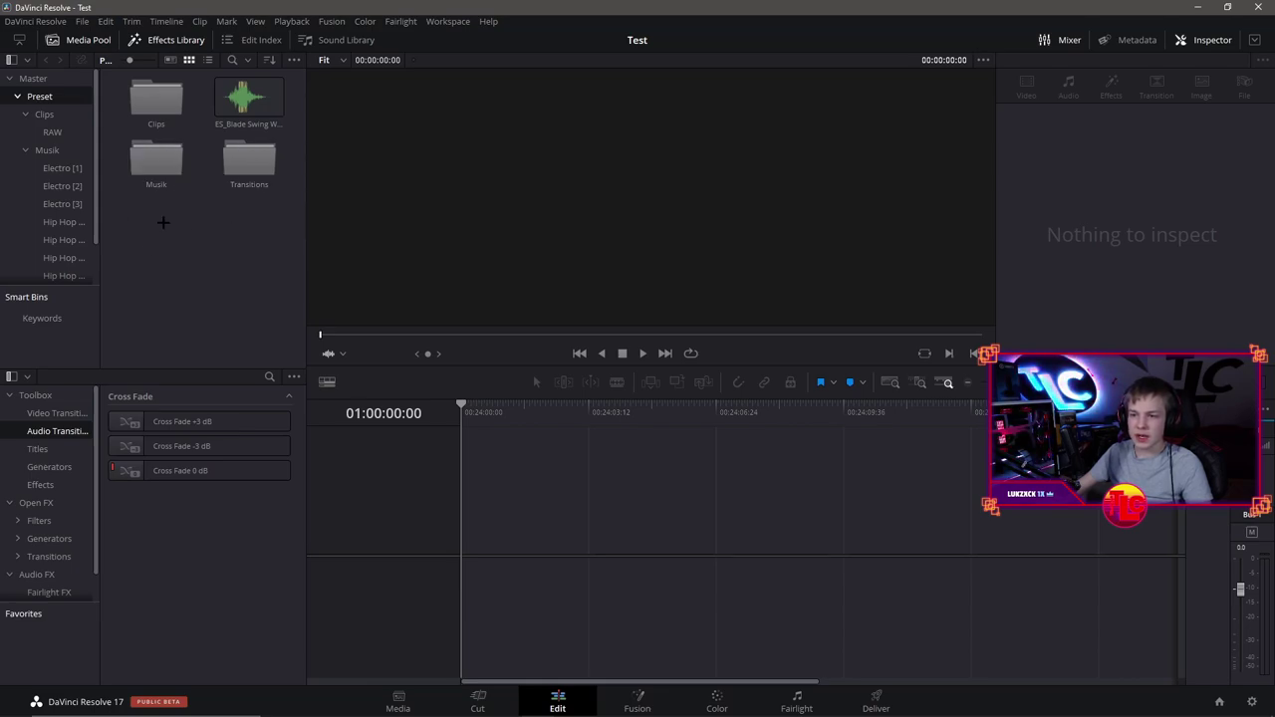
right_click(163, 222)
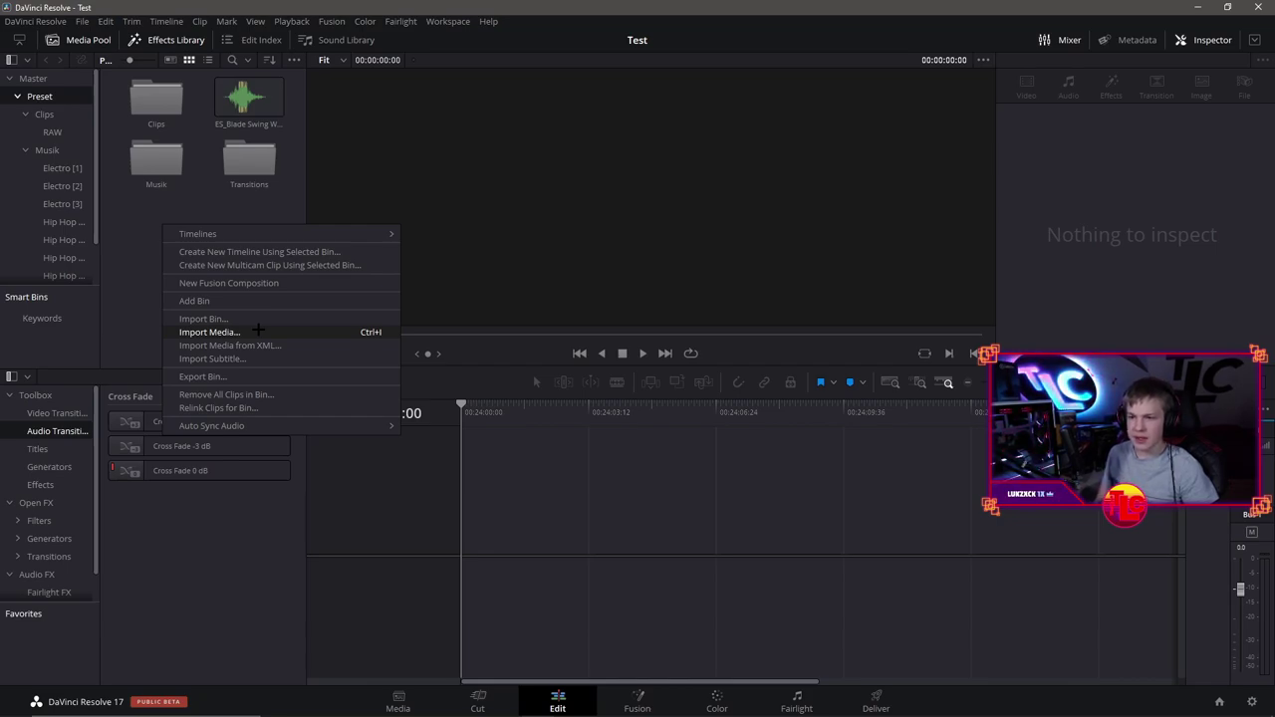
left_click(146, 270)
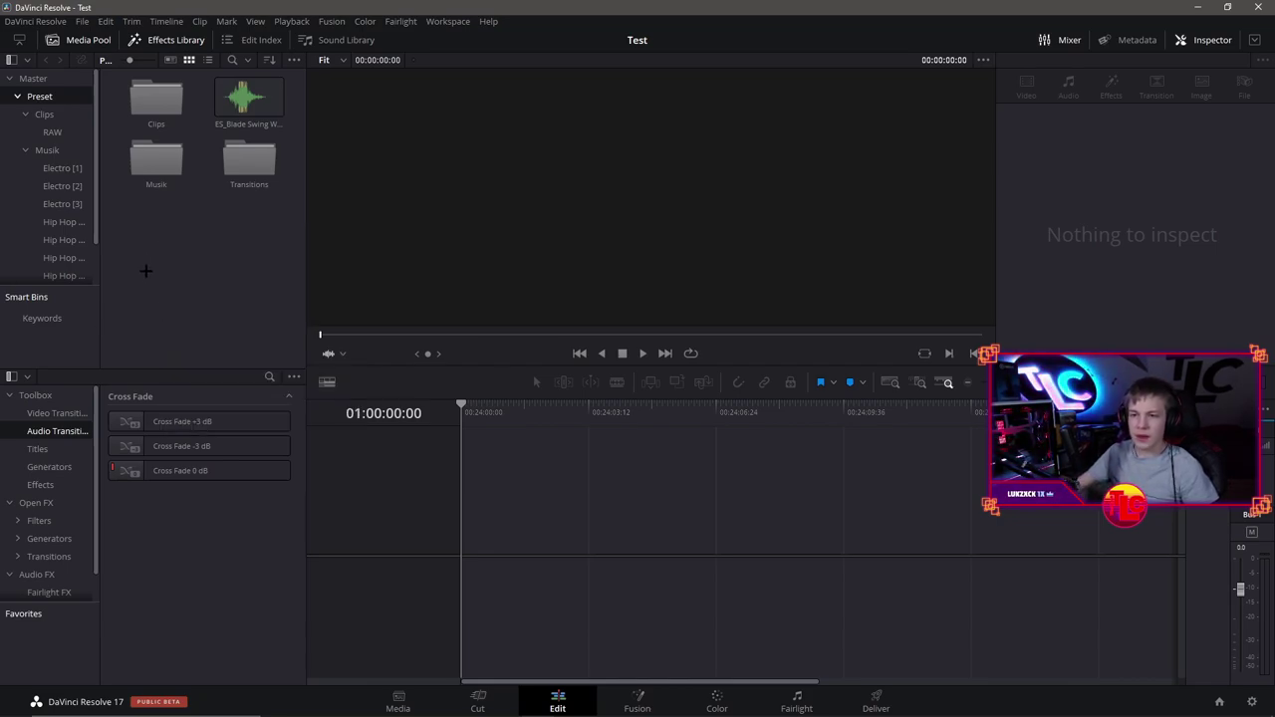
left_click_drag(145, 270, 236, 165)
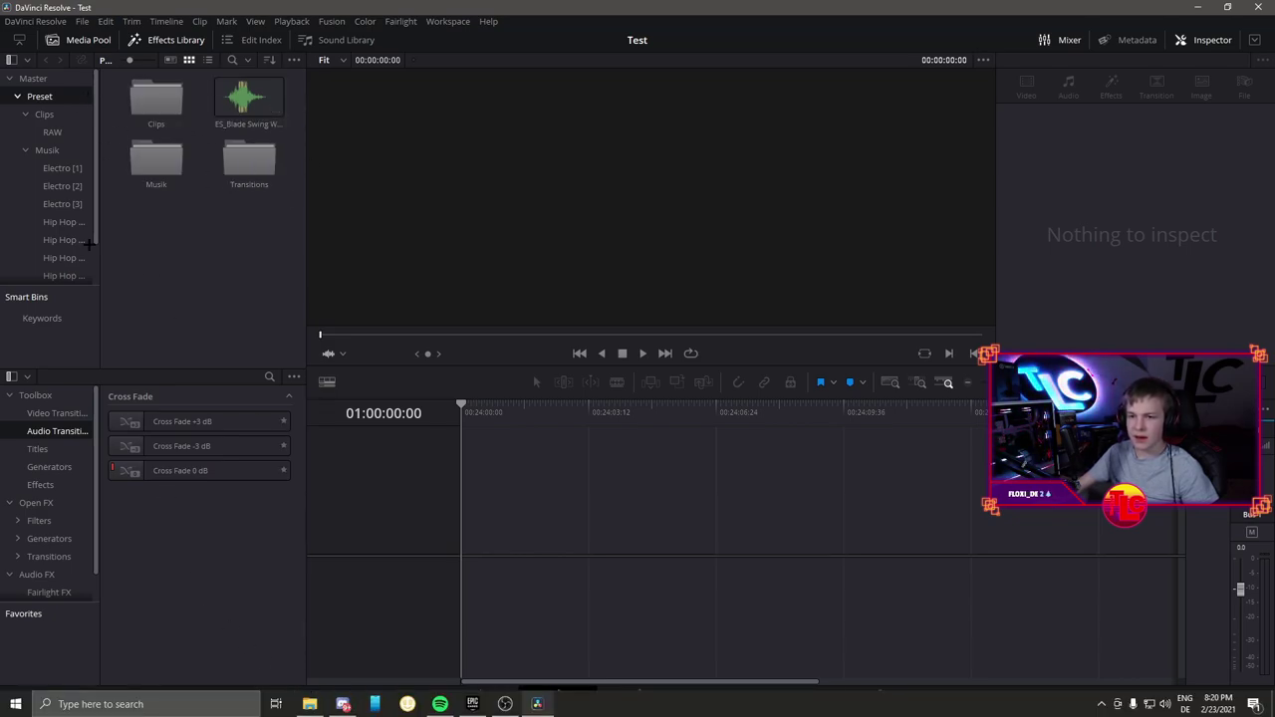
left_click(33, 78)
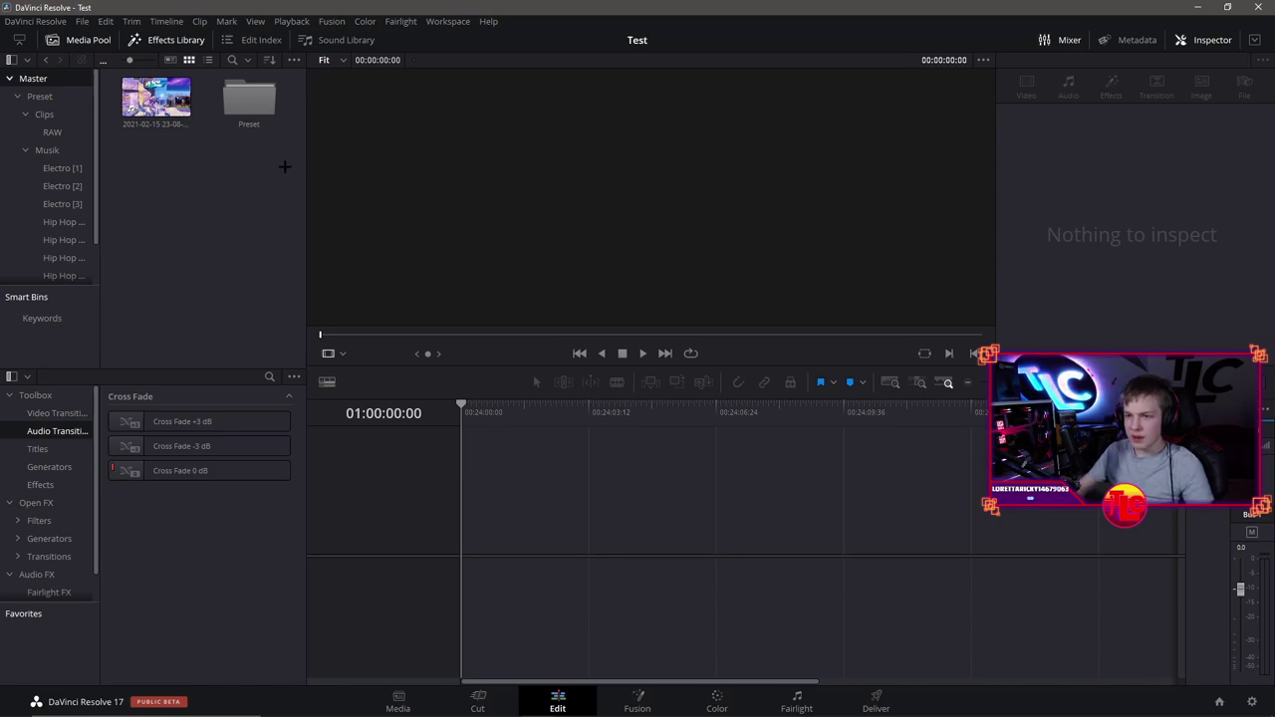
Step: Load the gameplay clip in the source viewer, drop it on a timeline, then undo that
left_click(156, 97)
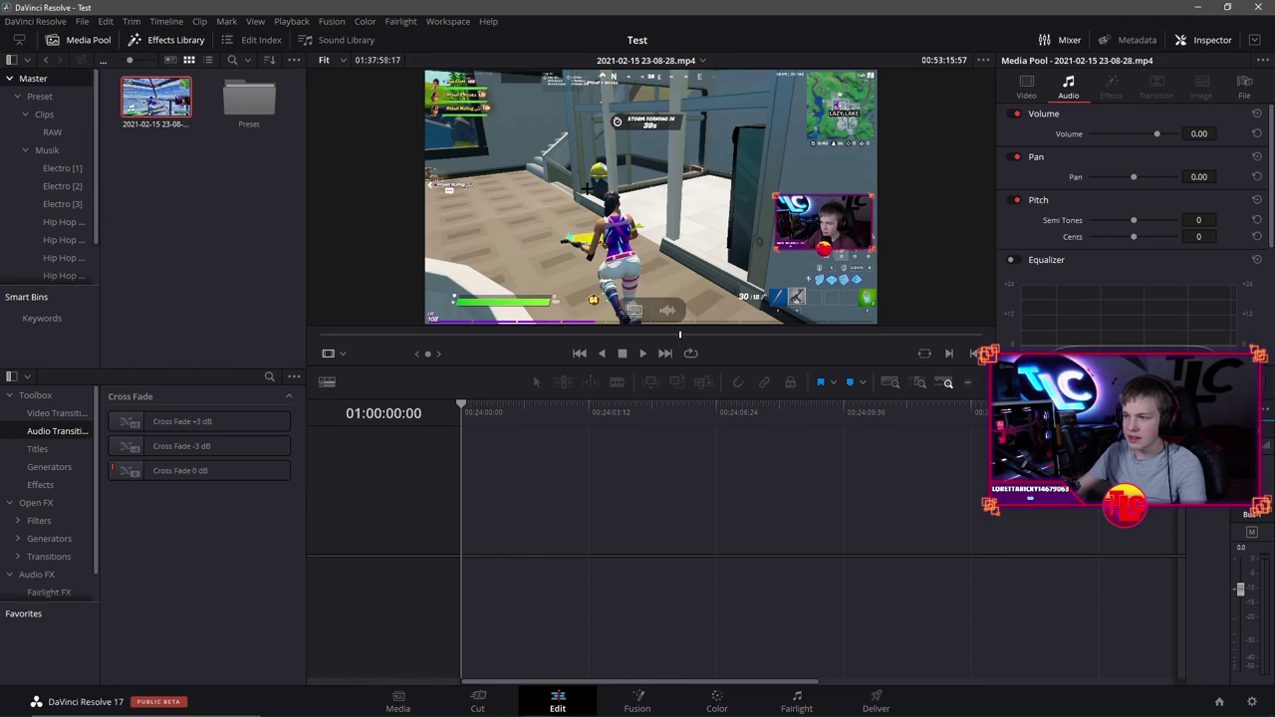
mouse_move(585, 187)
left_mouse_down()
mouse_move(582, 531)
mouse_move(602, 254)
mouse_move(478, 573)
left_mouse_up()
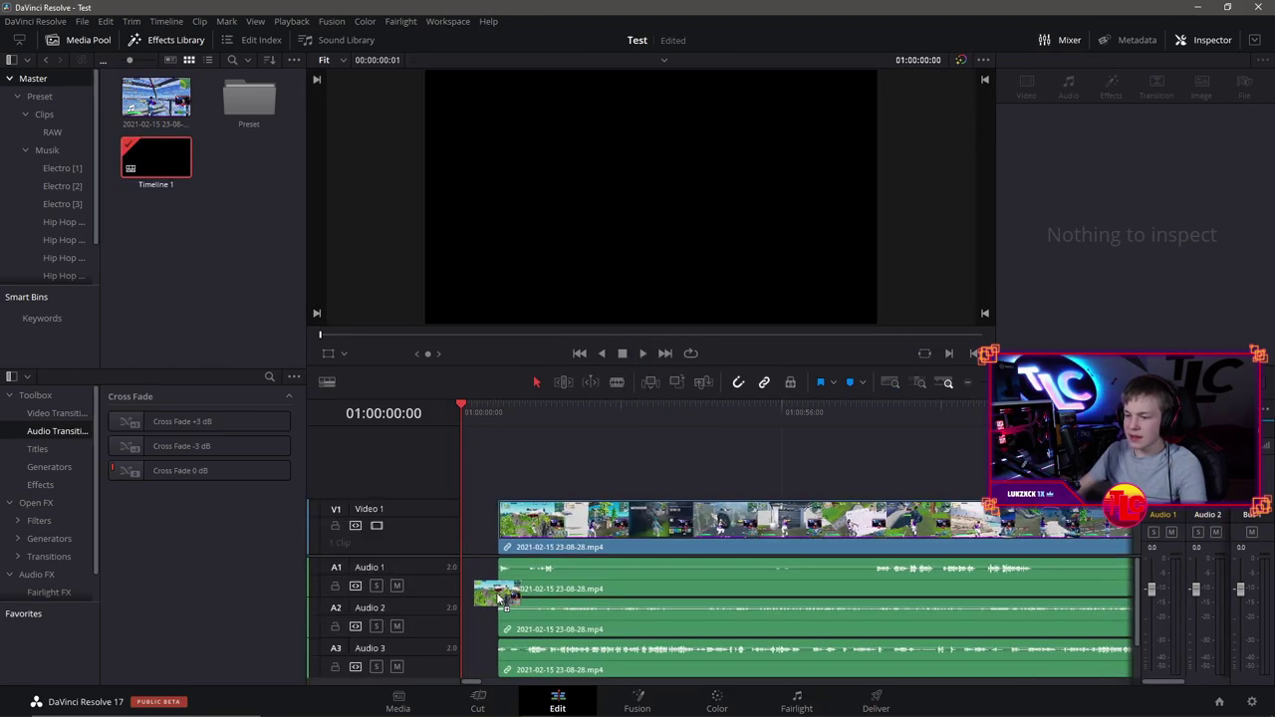
key("ctrl+z")
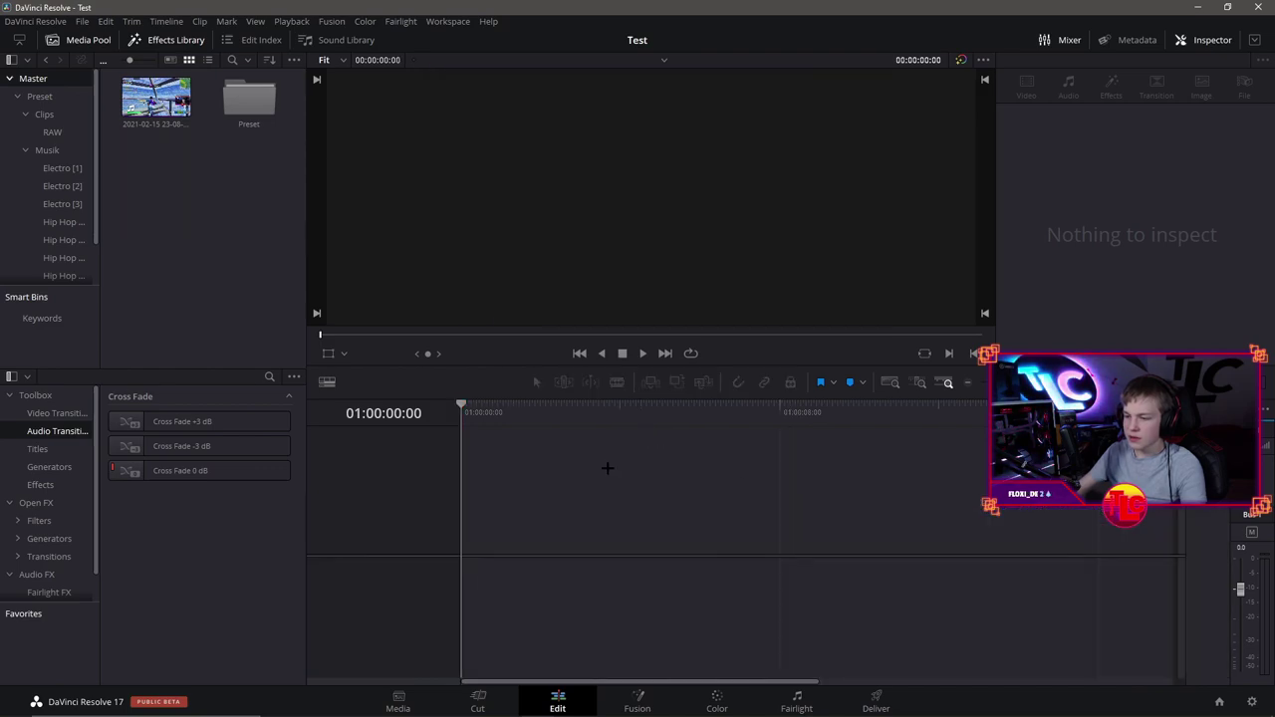
Step: Scrub the reloaded clip, then lay it onto a new Timeline 1 with its video and audio
double_click(159, 96)
left_click(162, 94)
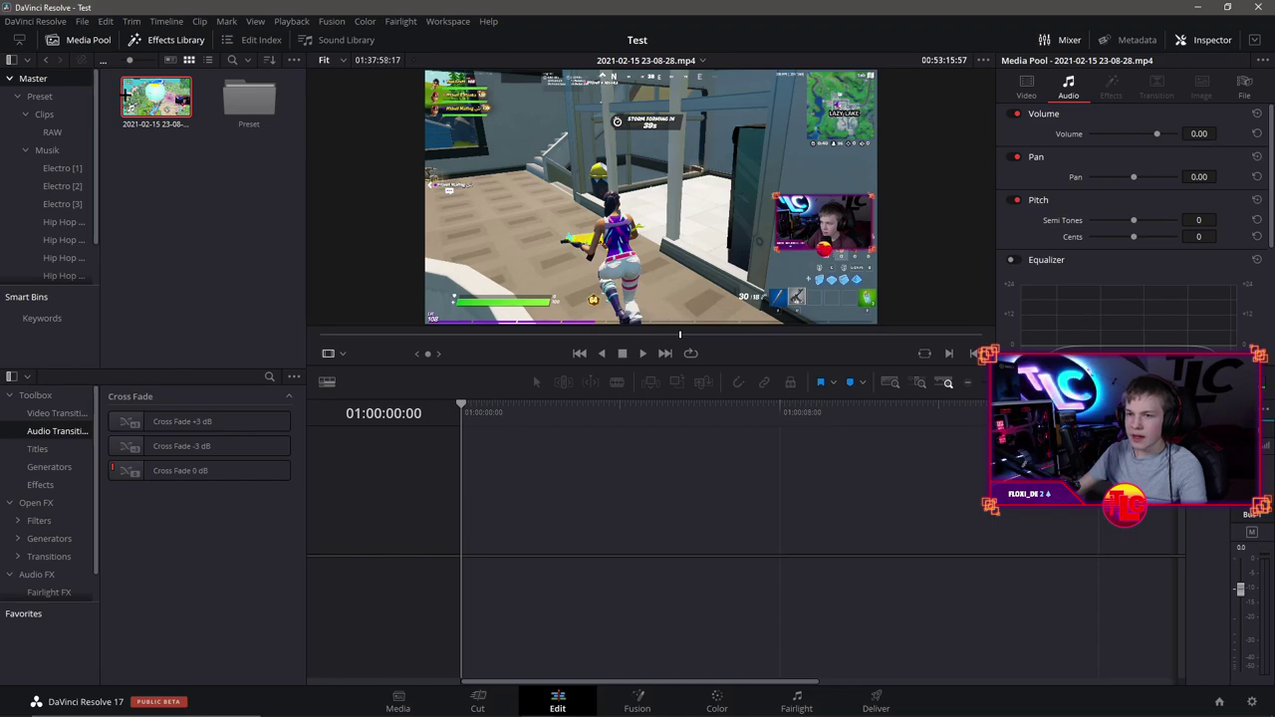
mouse_move(642, 299)
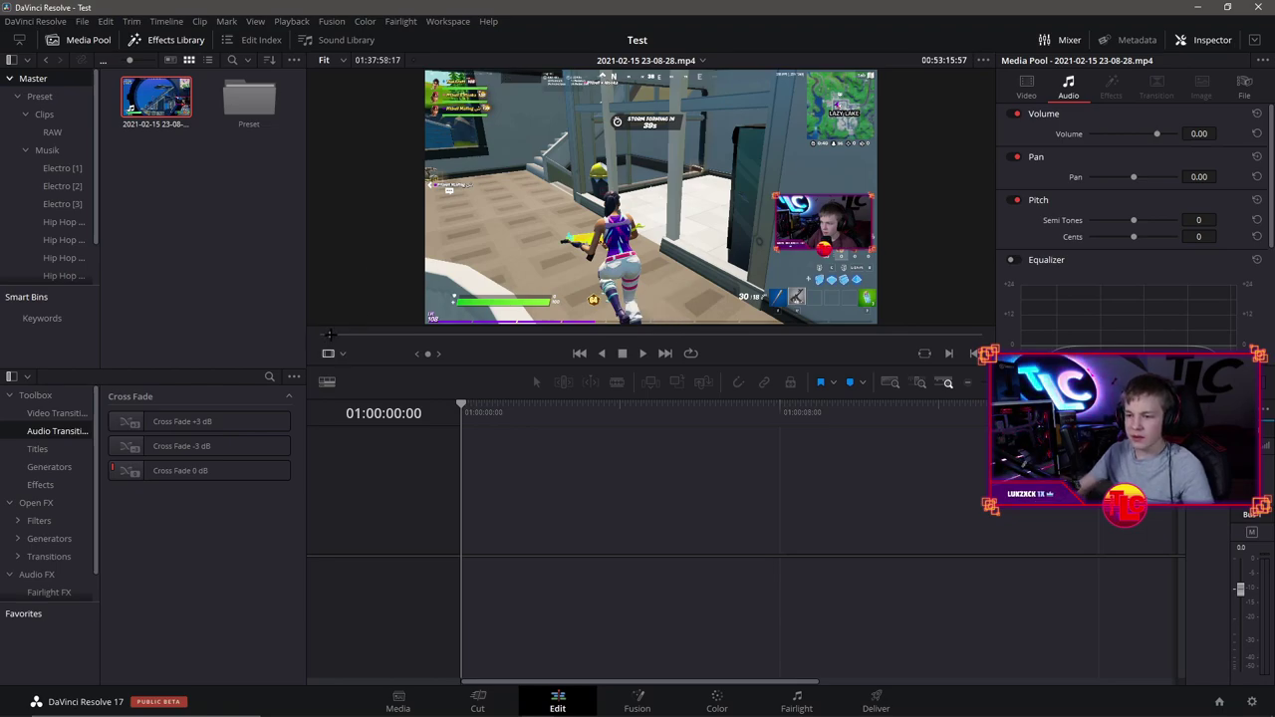
left_click_drag(333, 332, 357, 331)
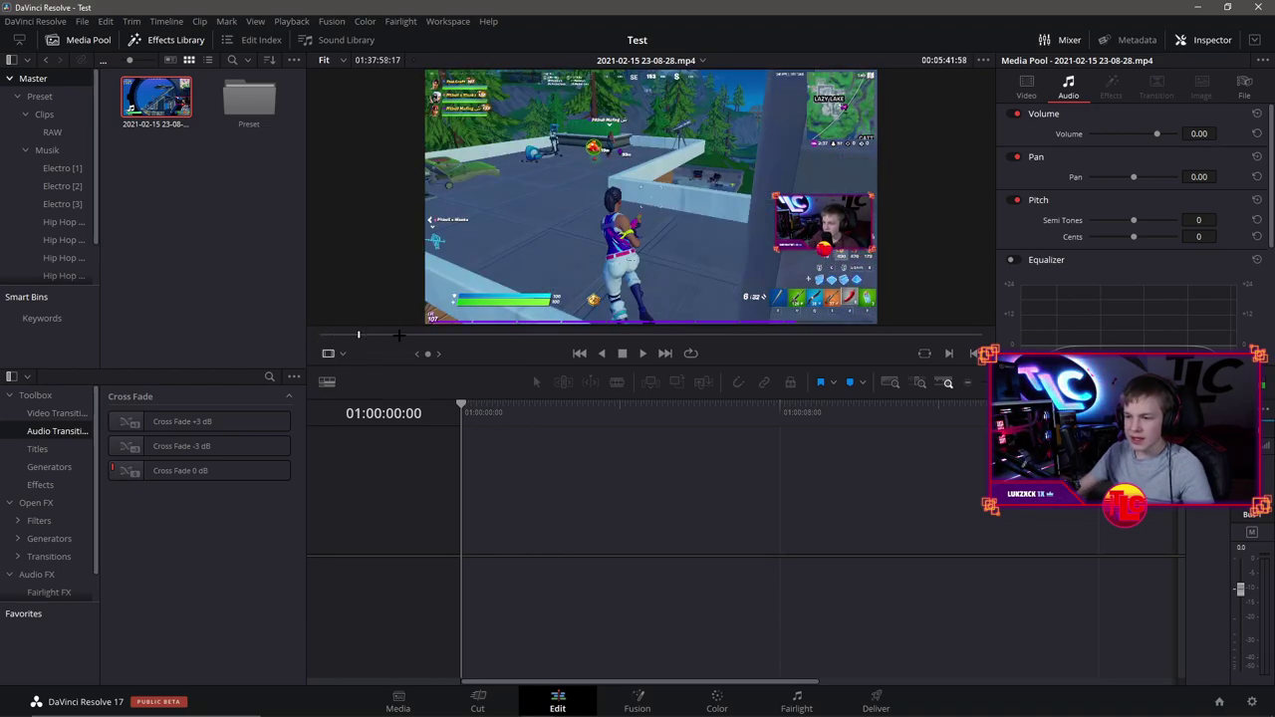
left_click(463, 334)
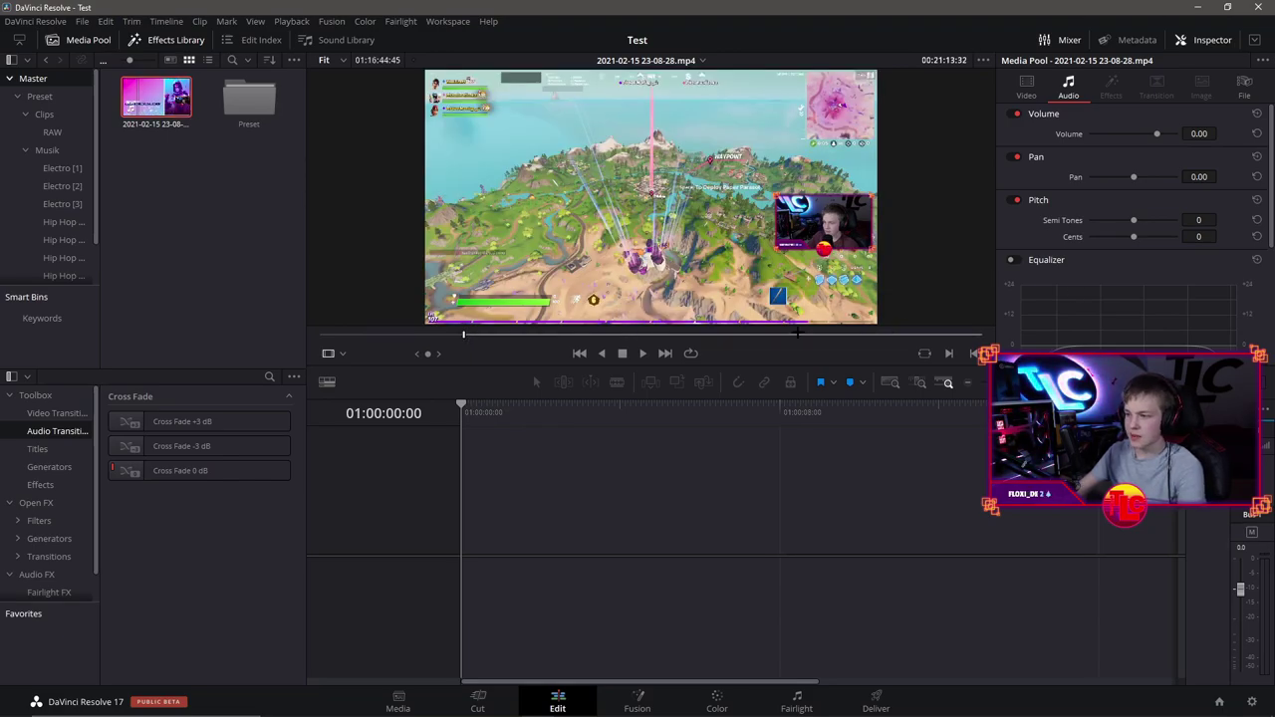
left_click(710, 333)
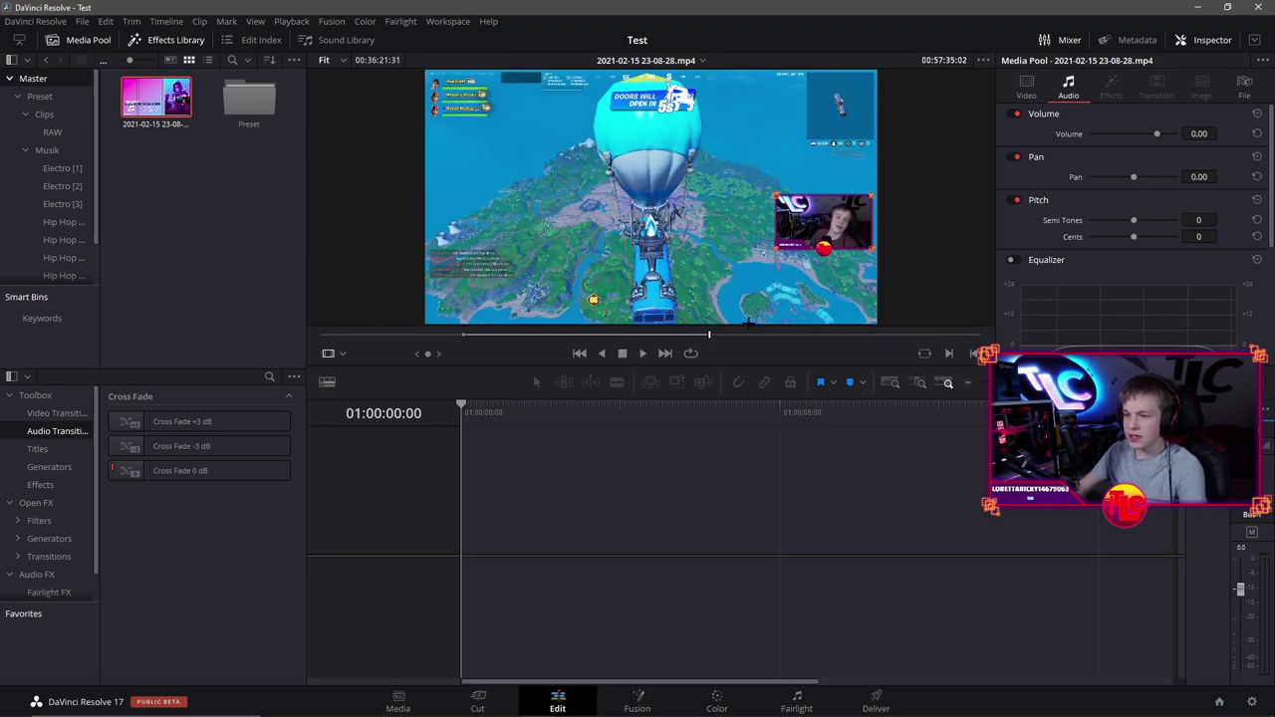
left_click_drag(635, 373, 453, 503)
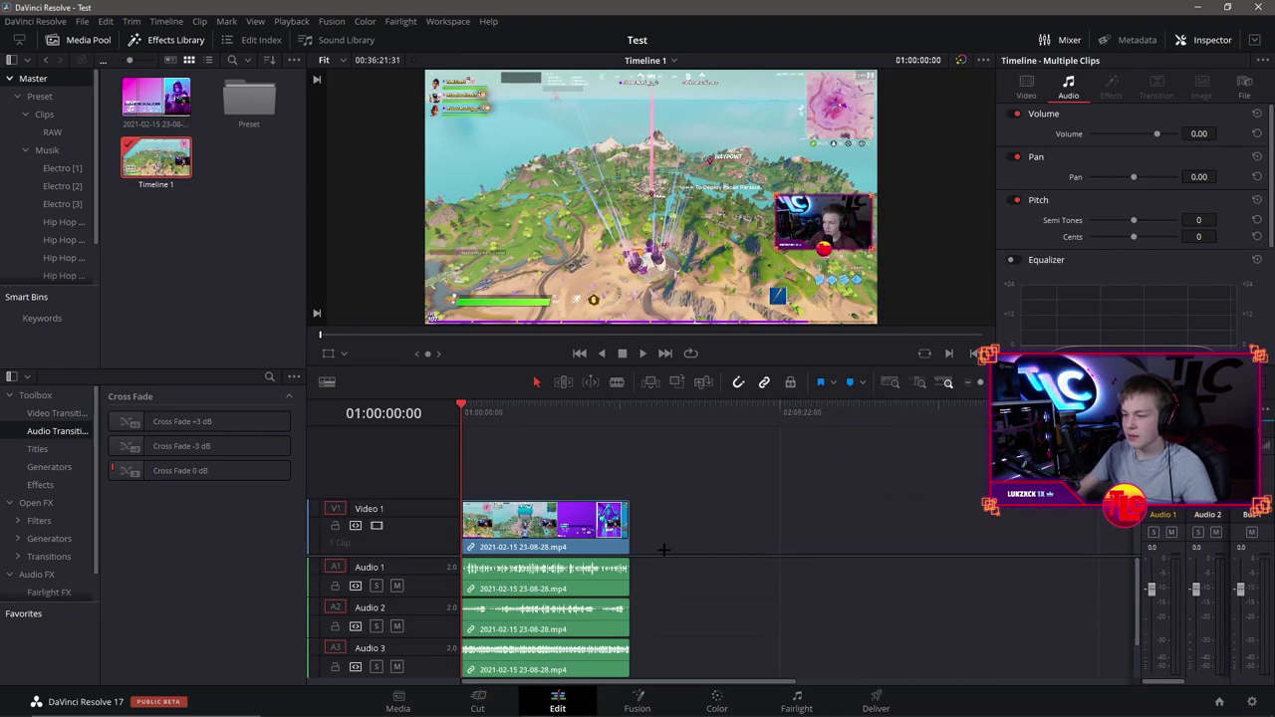
left_click(159, 103)
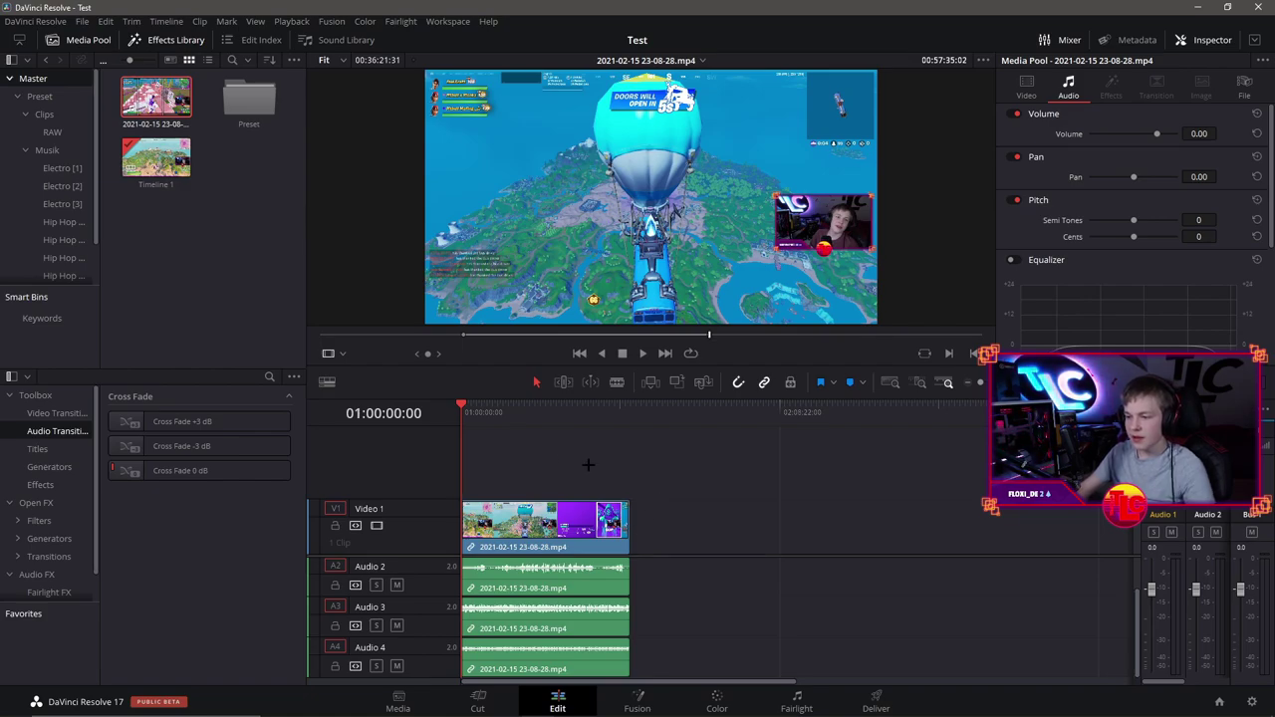
scroll(587, 461, "up", 3)
scroll(588, 458, "down", 3)
scroll(588, 456, "up", 3)
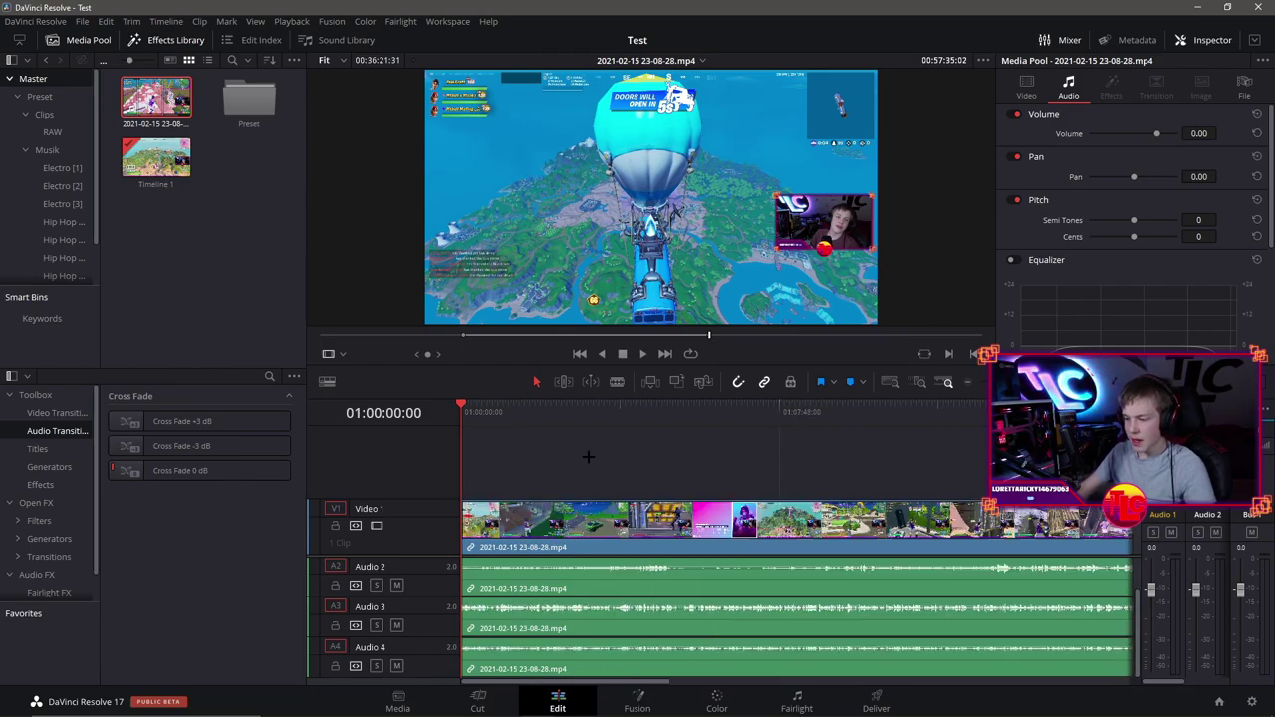
scroll(588, 458, "down", 3)
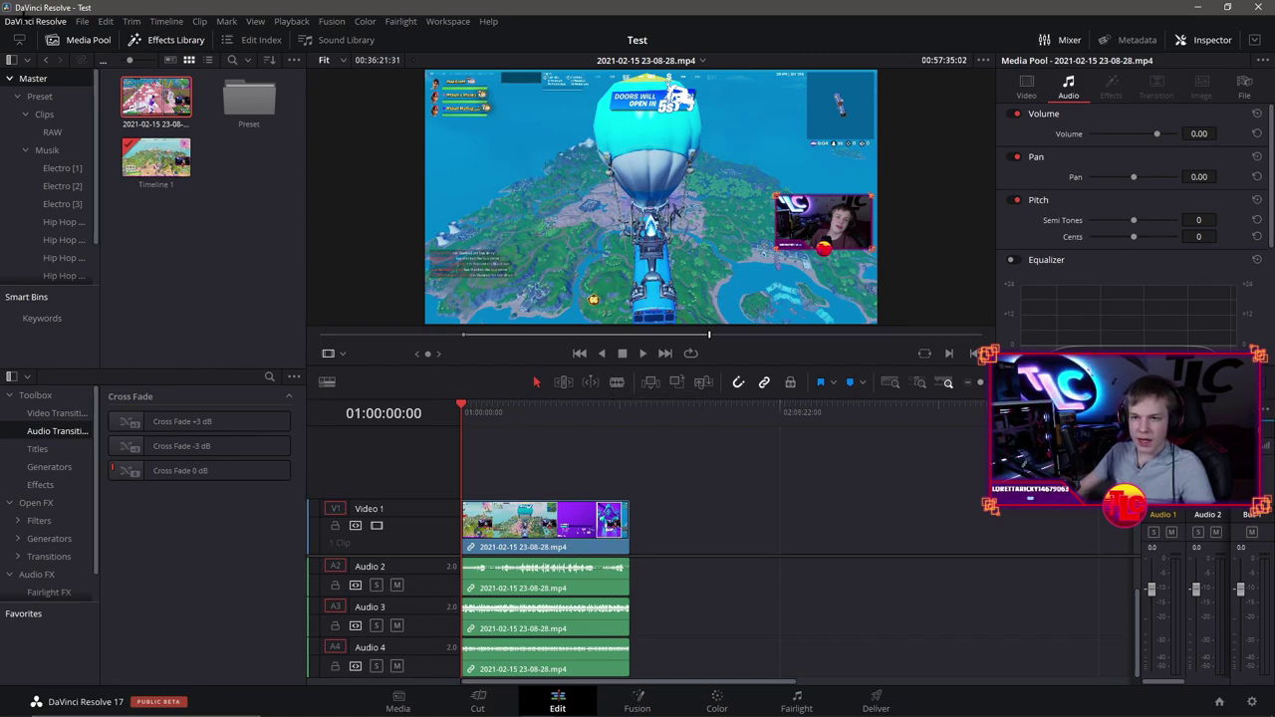
Step: Check the Keyboard Customization keybinds, then switch to the Blade tool and zoom into the timeline
left_click(24, 20)
left_click(60, 56)
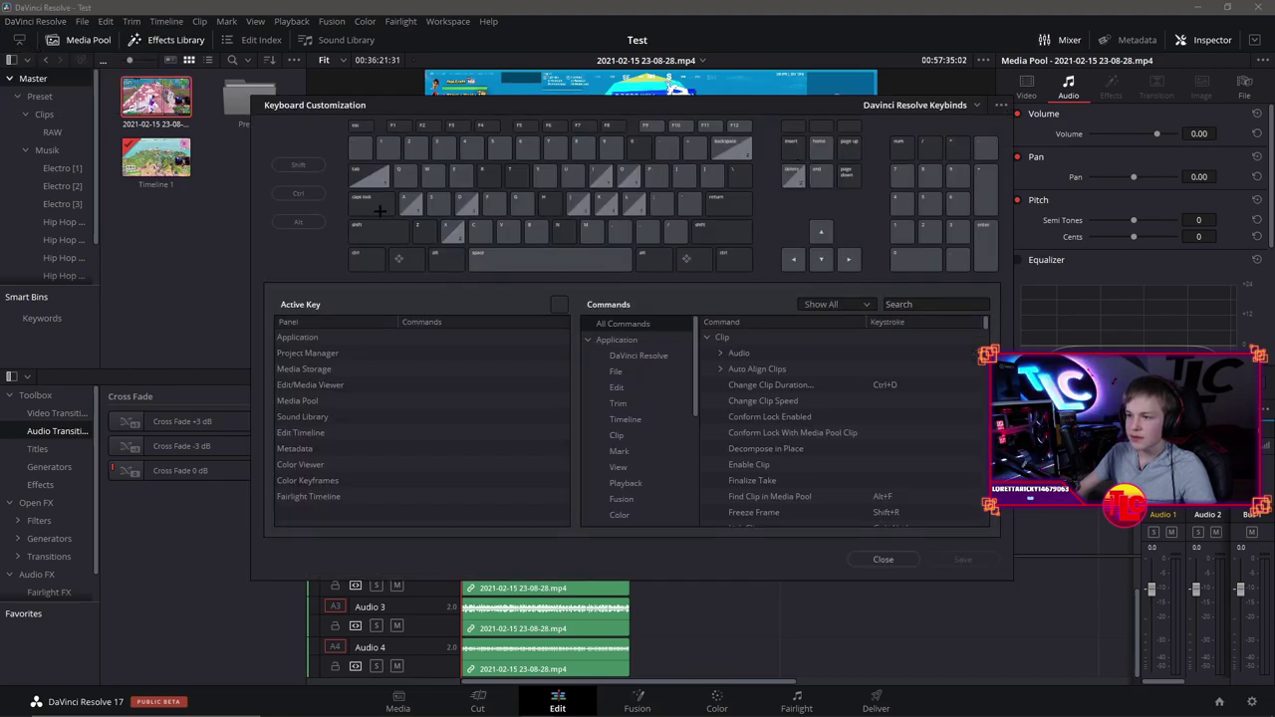
left_click(882, 559)
key("b")
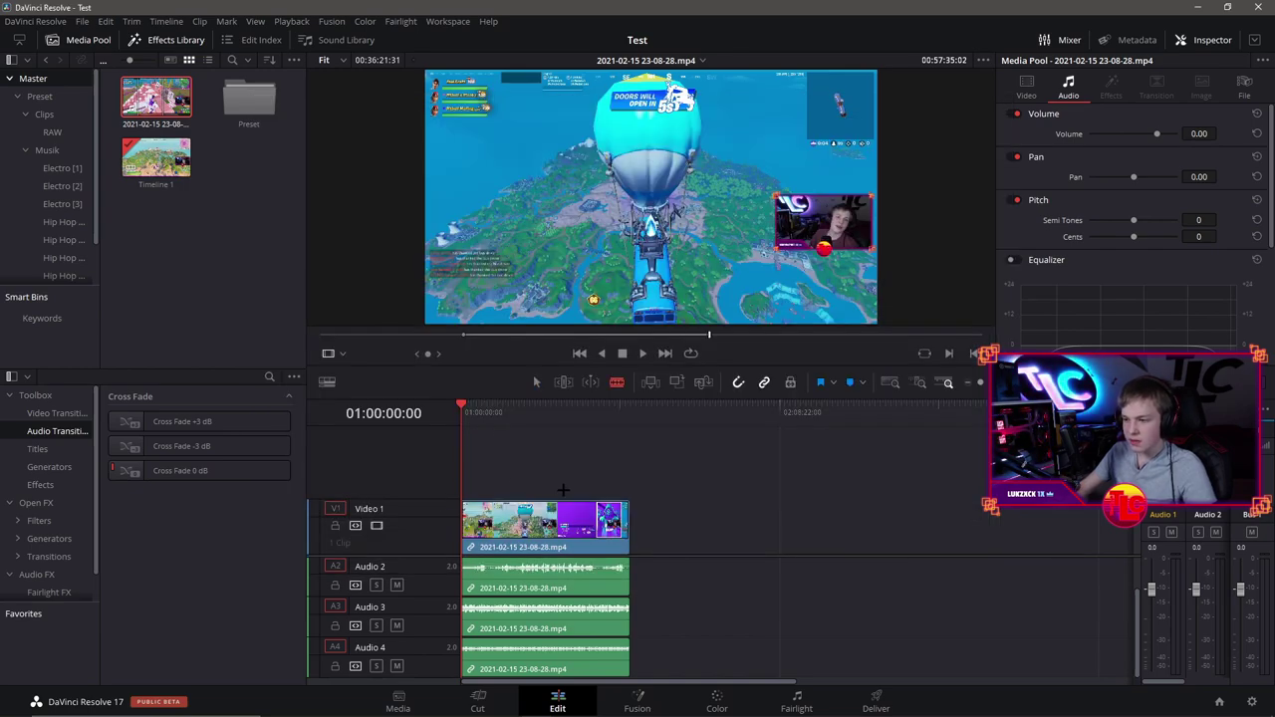
scroll(567, 503, "up", 3)
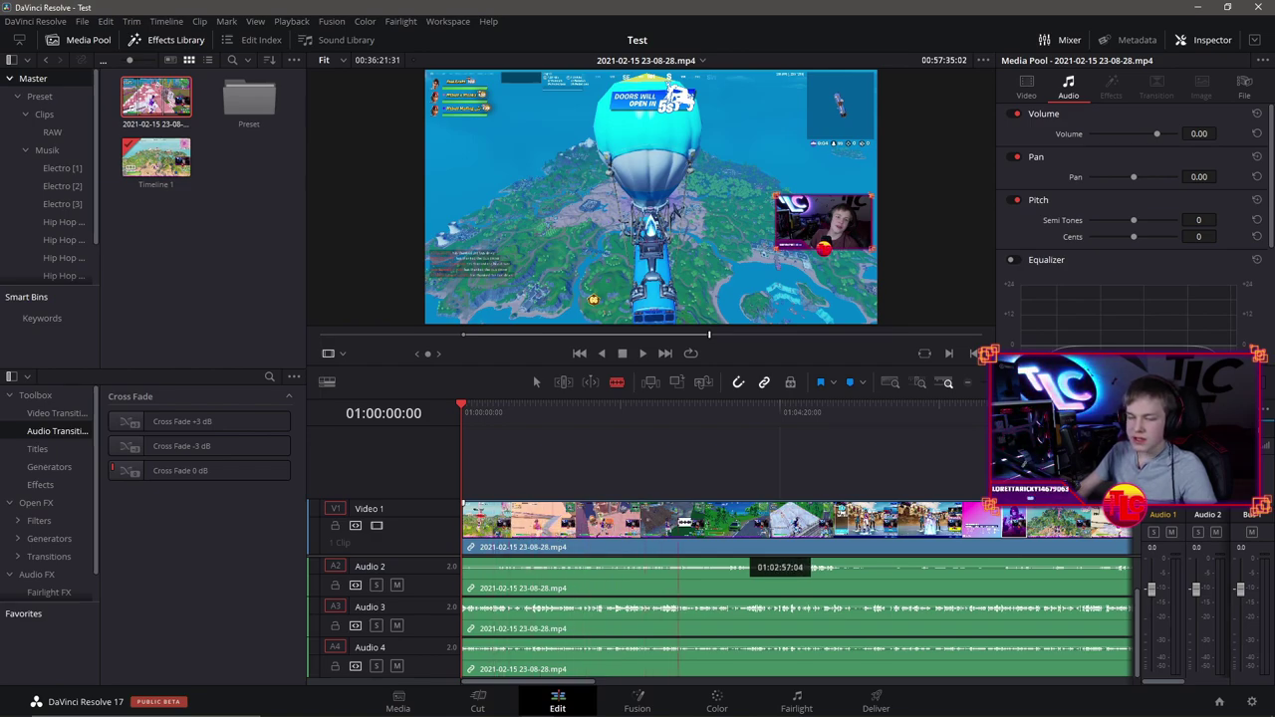
Step: Blade the gameplay clip at two points and ripple-delete the middle section
left_click(678, 543)
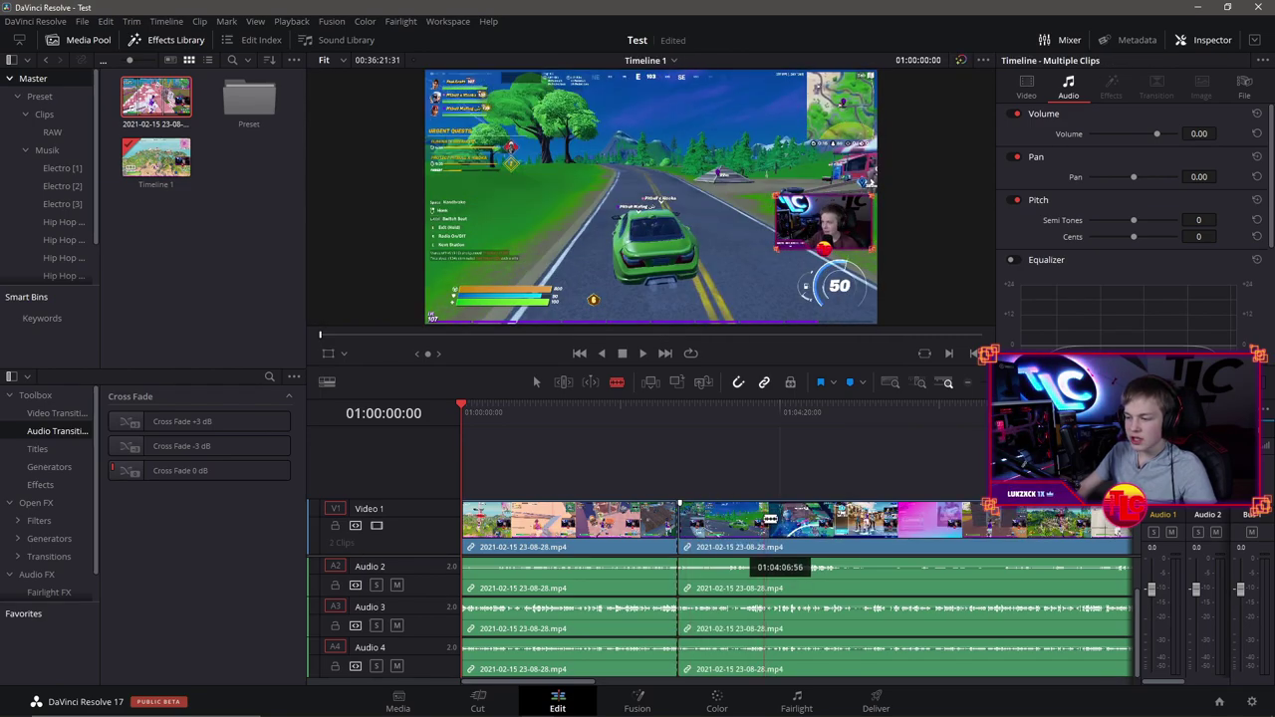
left_click(835, 567)
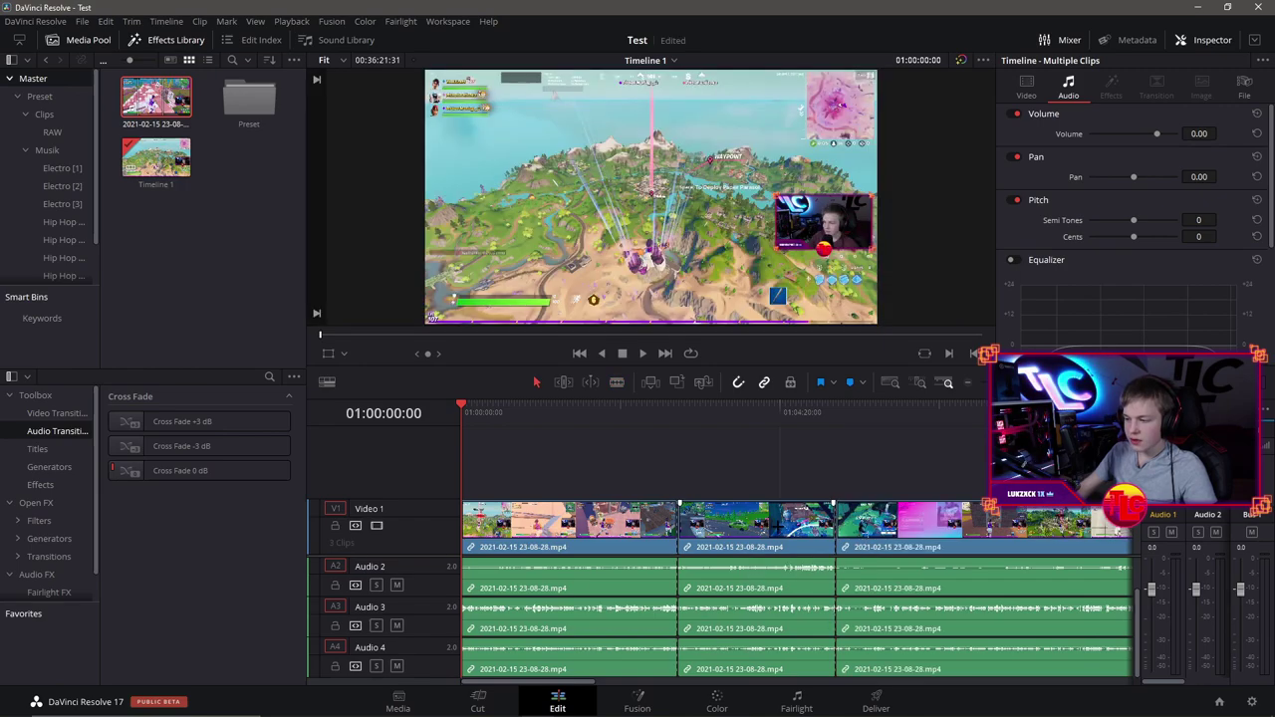
key("a")
left_click(757, 547)
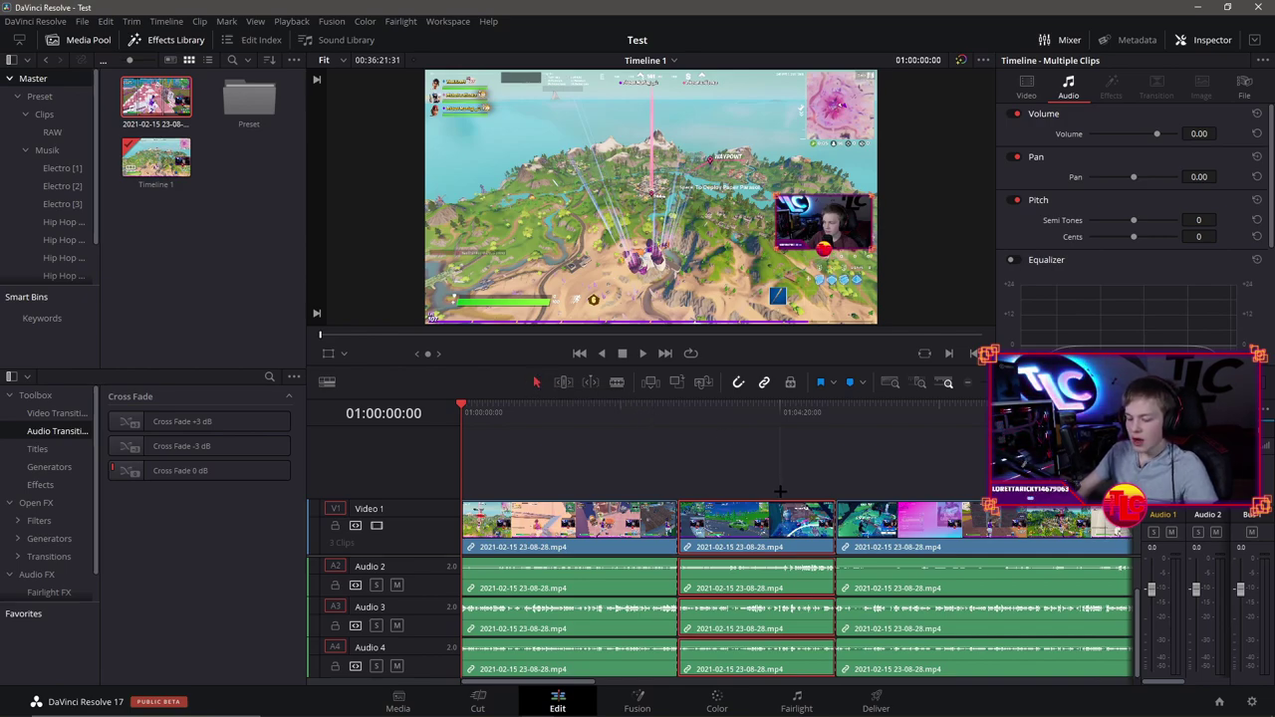
key("Delete")
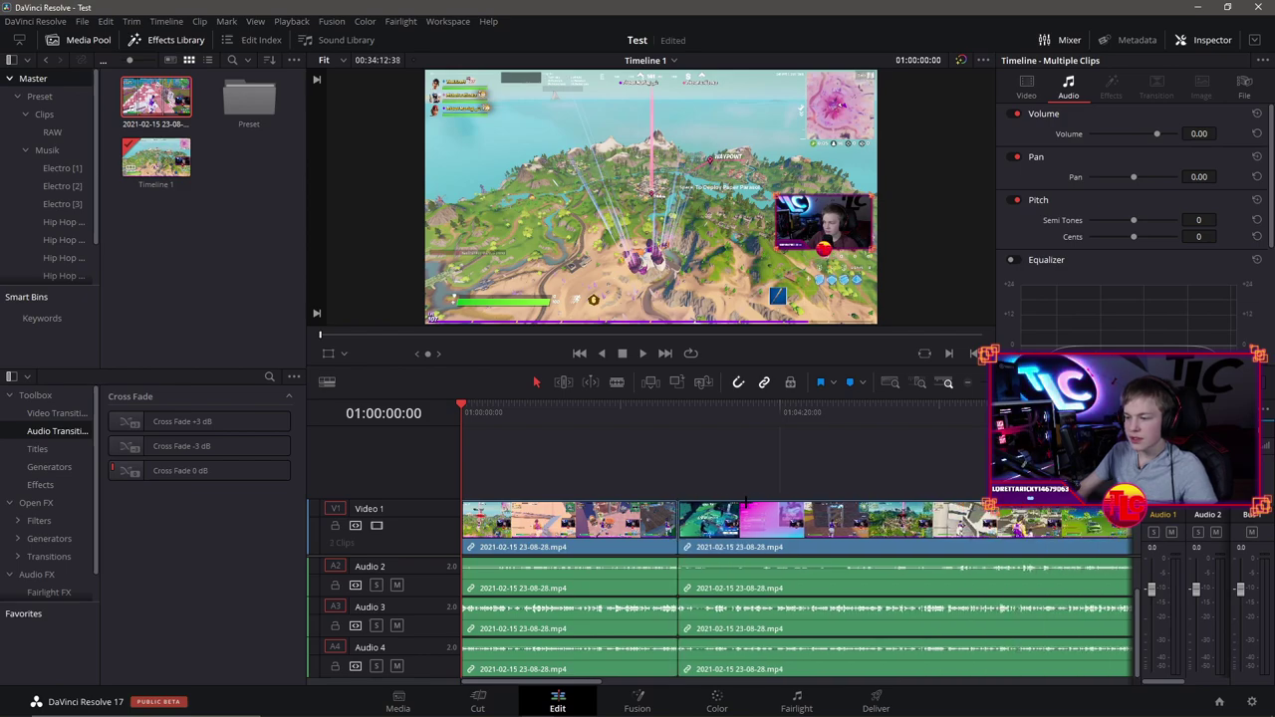
Step: Save the project and switch to the Trim Edit tool
key("ctrl+s")
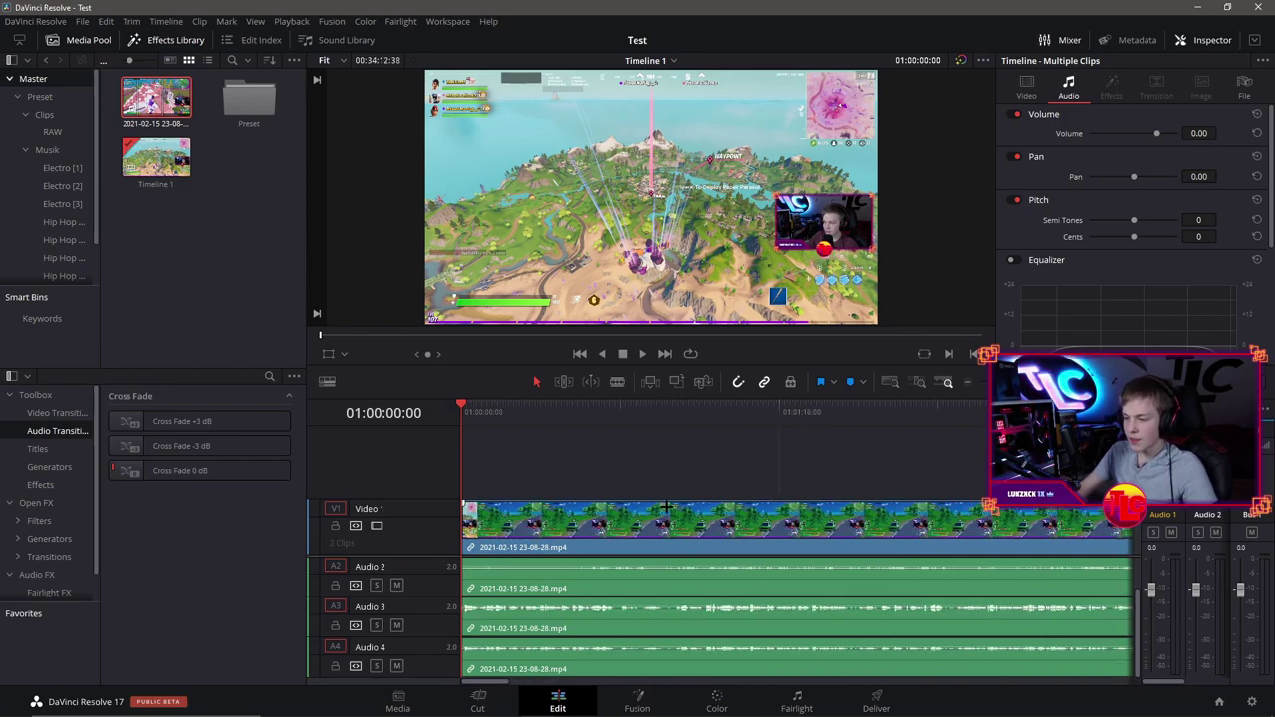
scroll(697, 510, "up", 2)
scroll(730, 509, "down", 1)
scroll(730, 510, "up", 2)
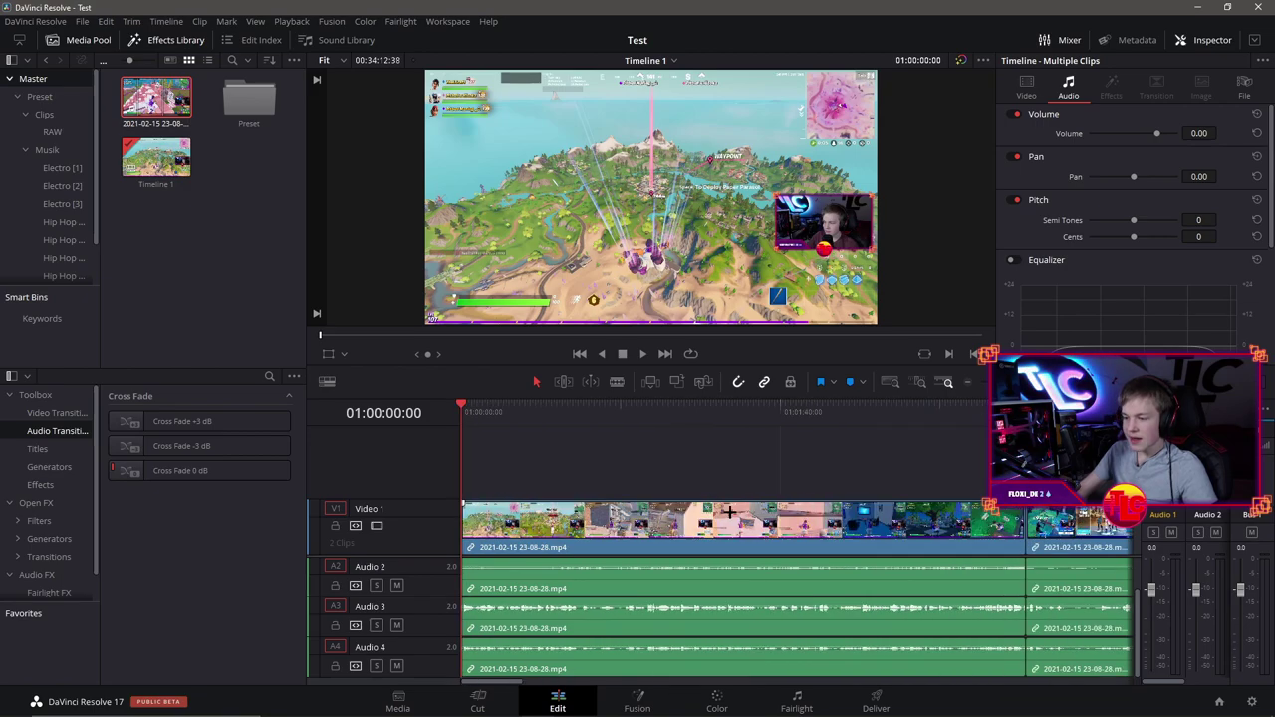
scroll(730, 510, "up", 1)
scroll(732, 510, "down", 1)
scroll(695, 514, "up", 1)
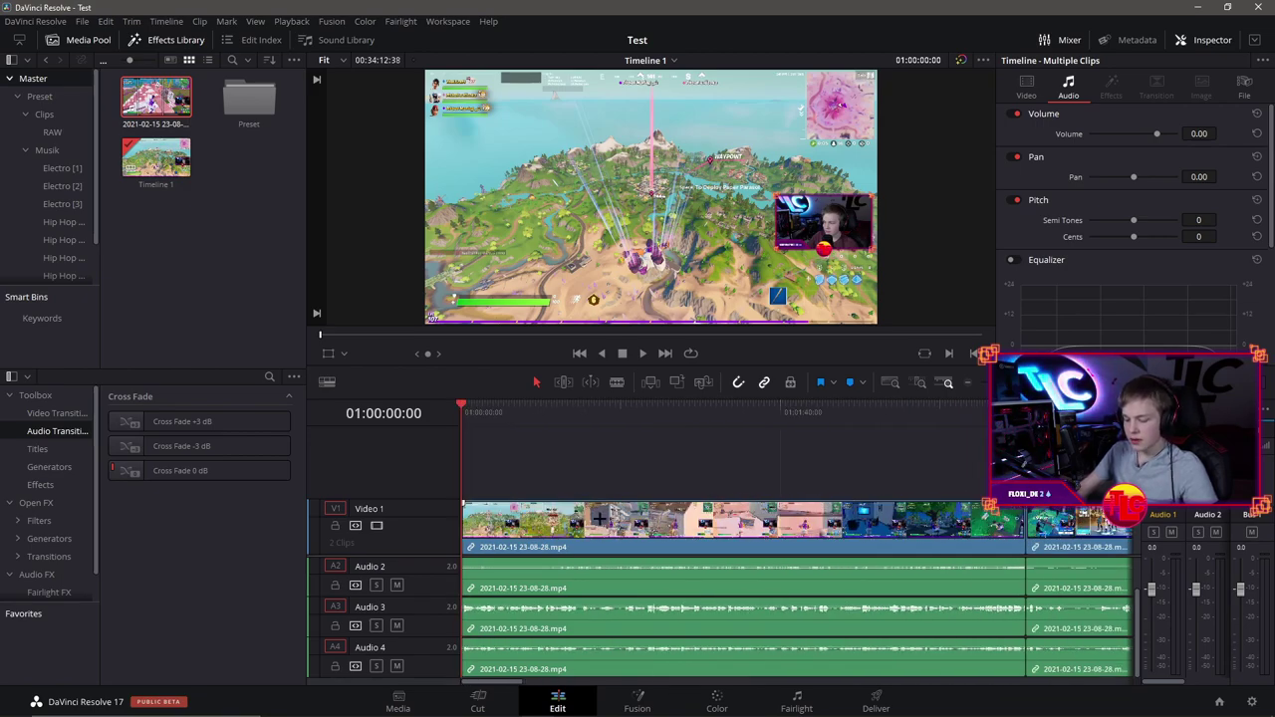
left_click(565, 382)
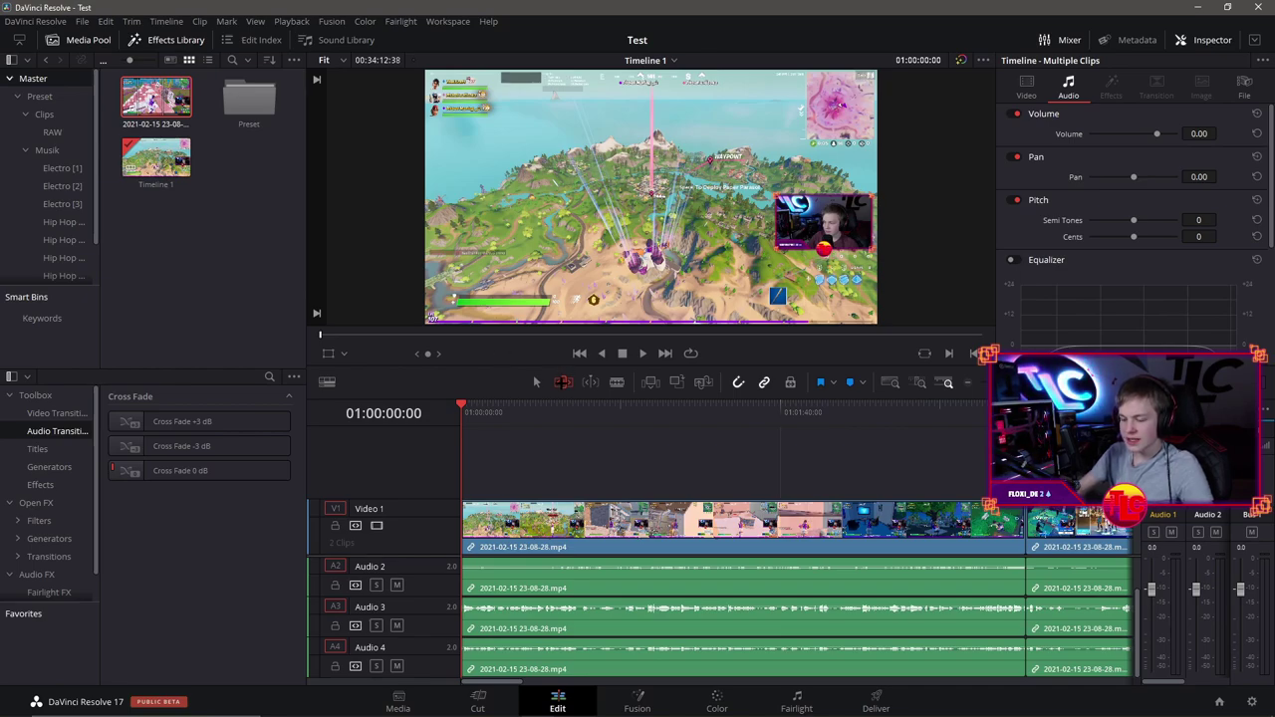
Step: Trim the edit point between the Video 1 clips to move the cut earlier
left_click(475, 514)
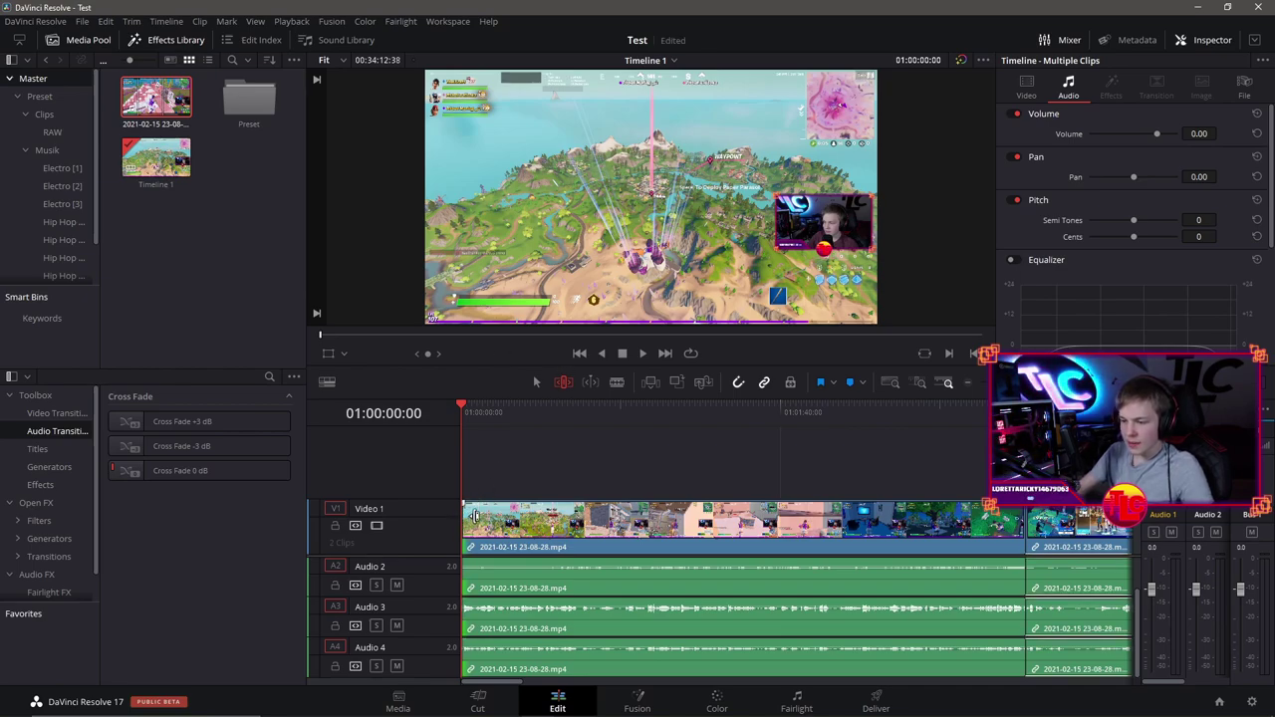
left_click_drag(475, 514, 565, 519)
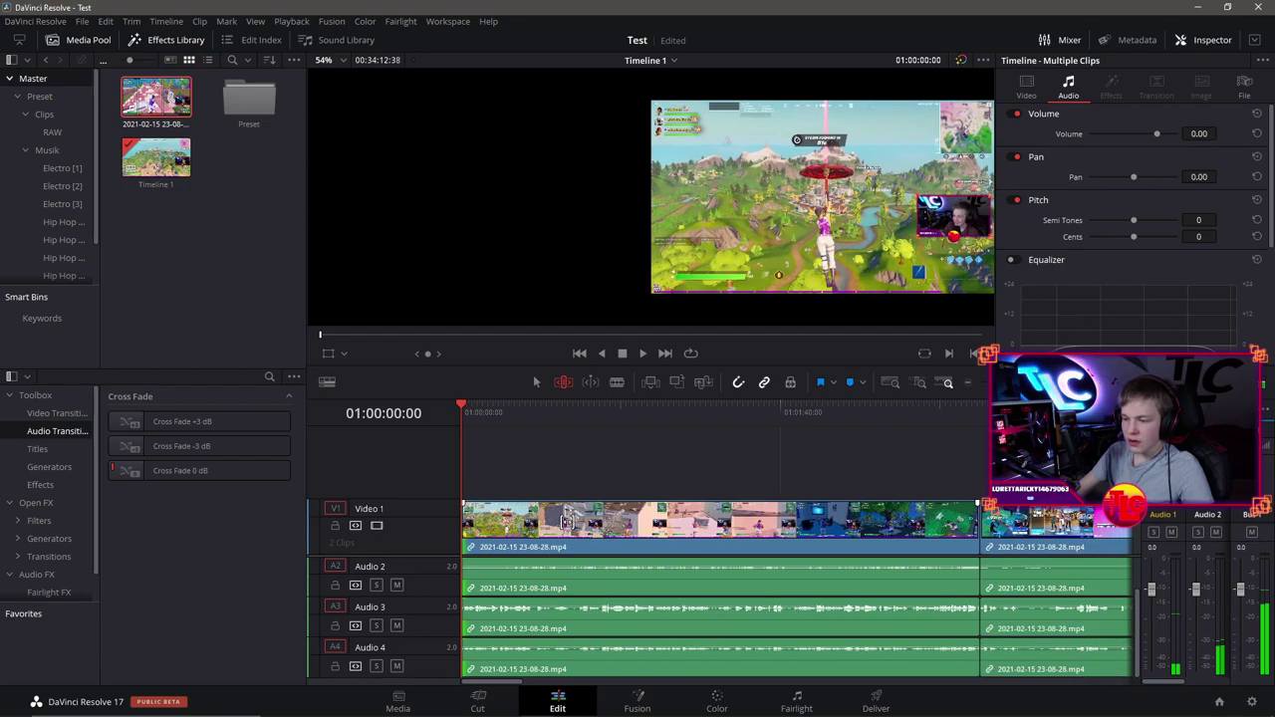
left_click_drag(563, 520, 951, 533)
key("shift+z")
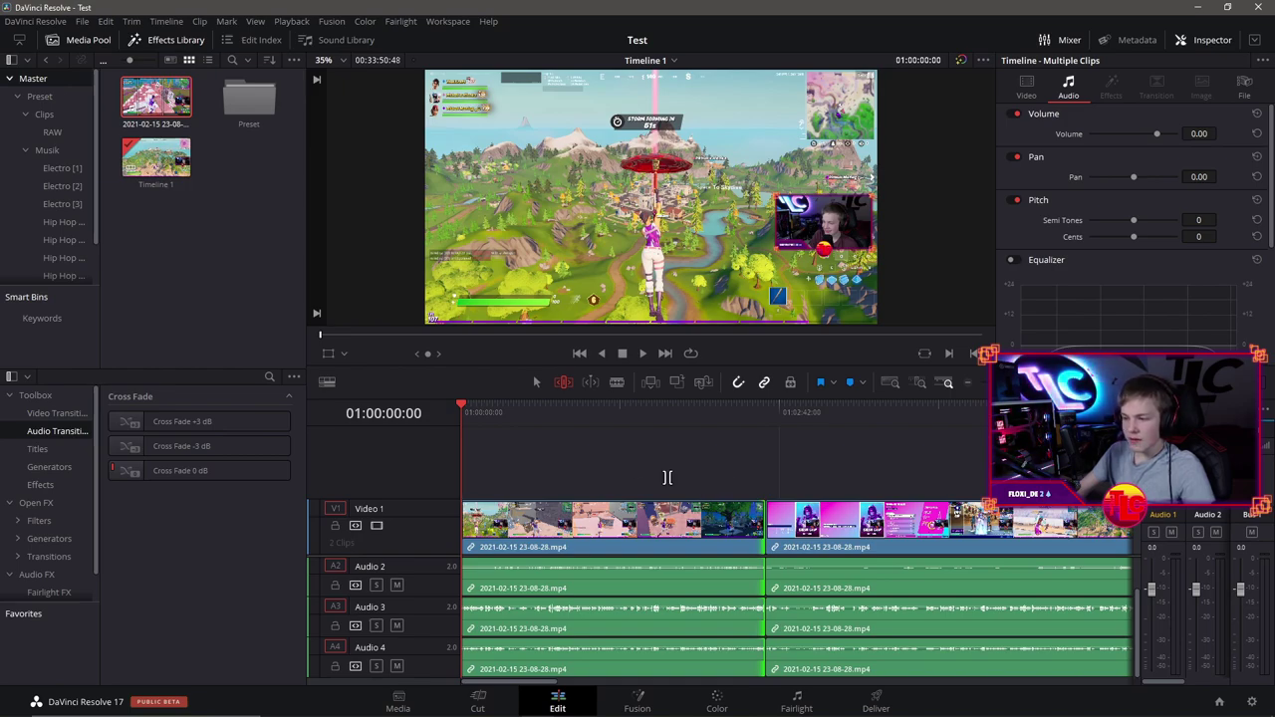
Step: Shorten the first clip's end, delete the resulting gap, and show the Video Transitions list
key("a")
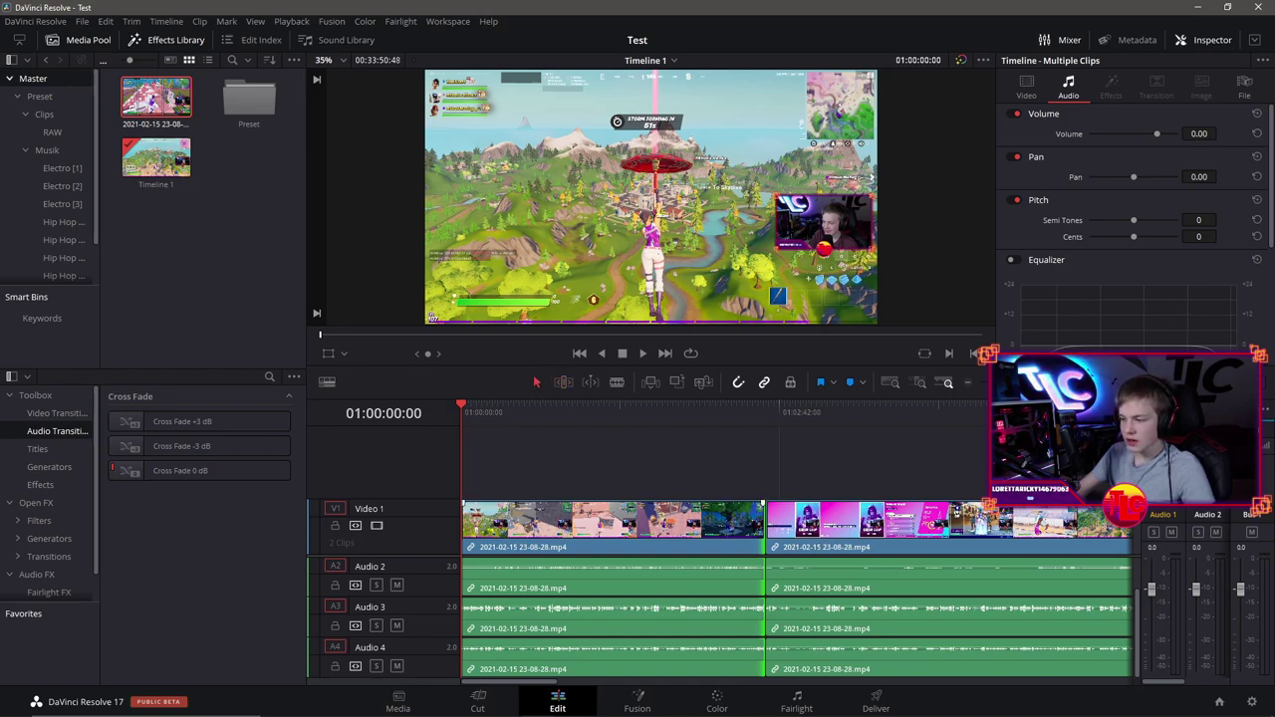
mouse_move(760, 524)
left_mouse_down()
mouse_move(674, 511)
mouse_move(678, 498)
left_mouse_up()
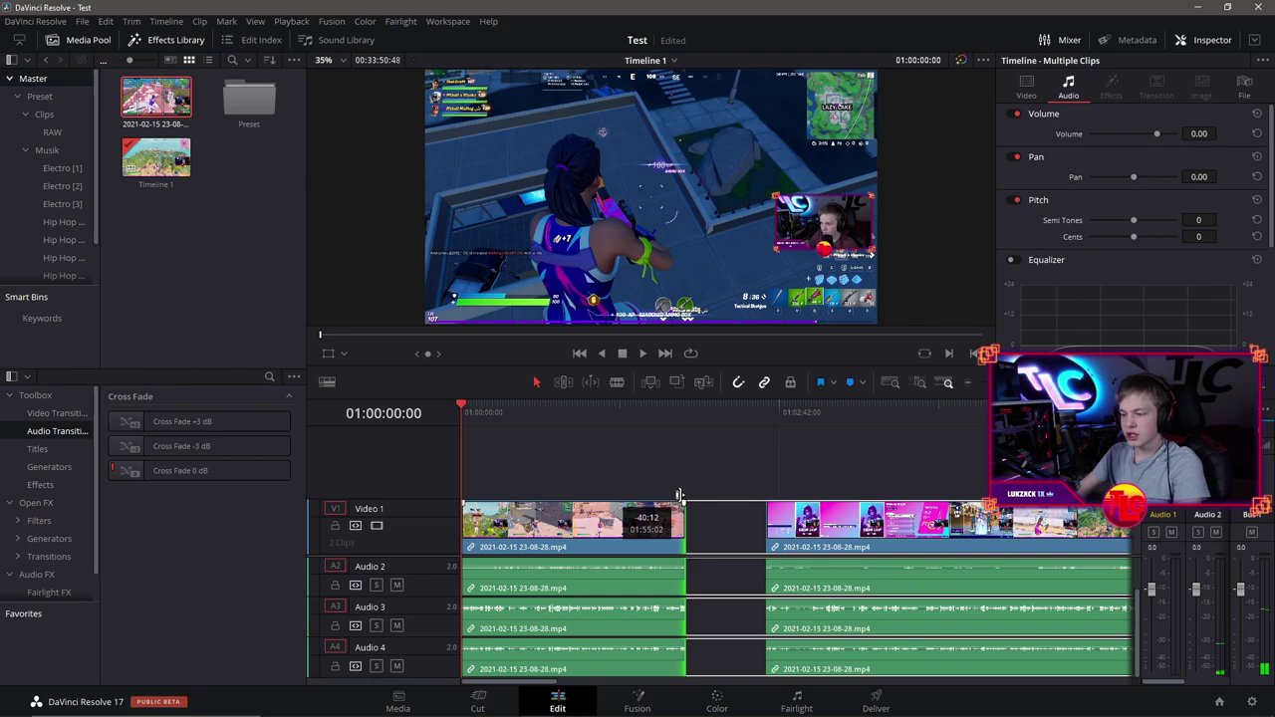
mouse_move(678, 495)
left_mouse_down()
mouse_move(863, 454)
mouse_move(643, 468)
left_mouse_up()
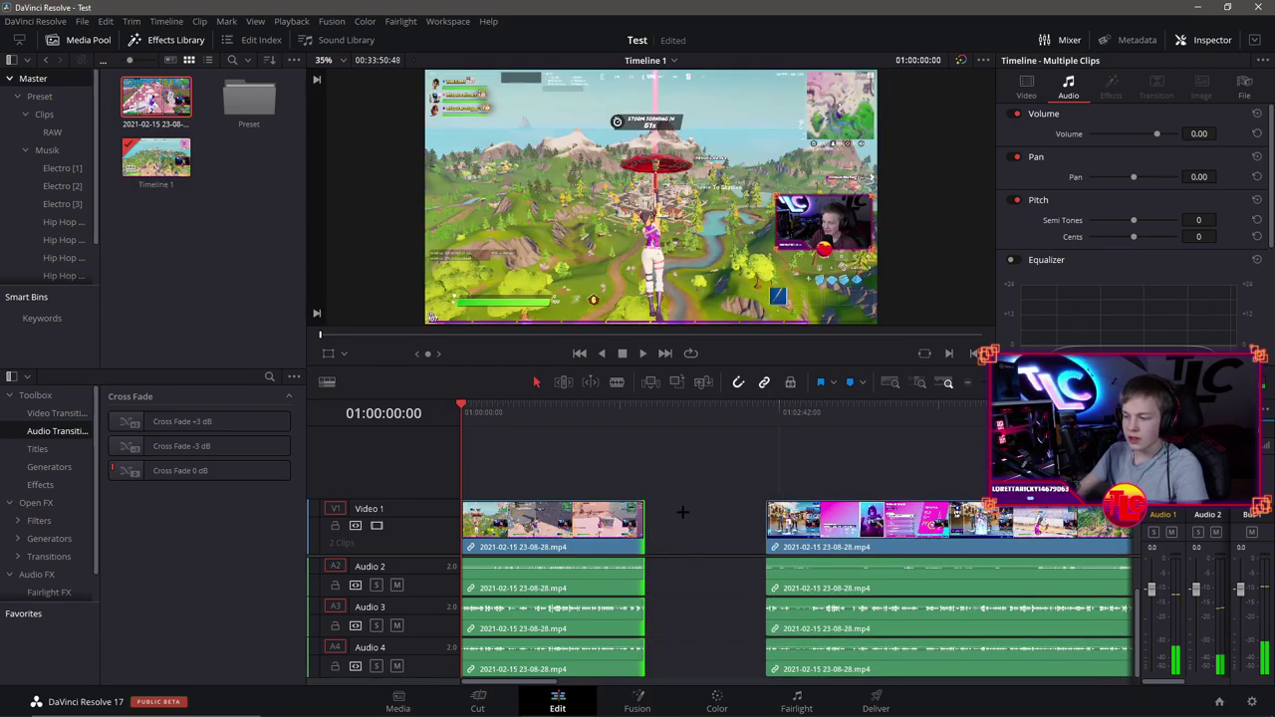
left_click(680, 513)
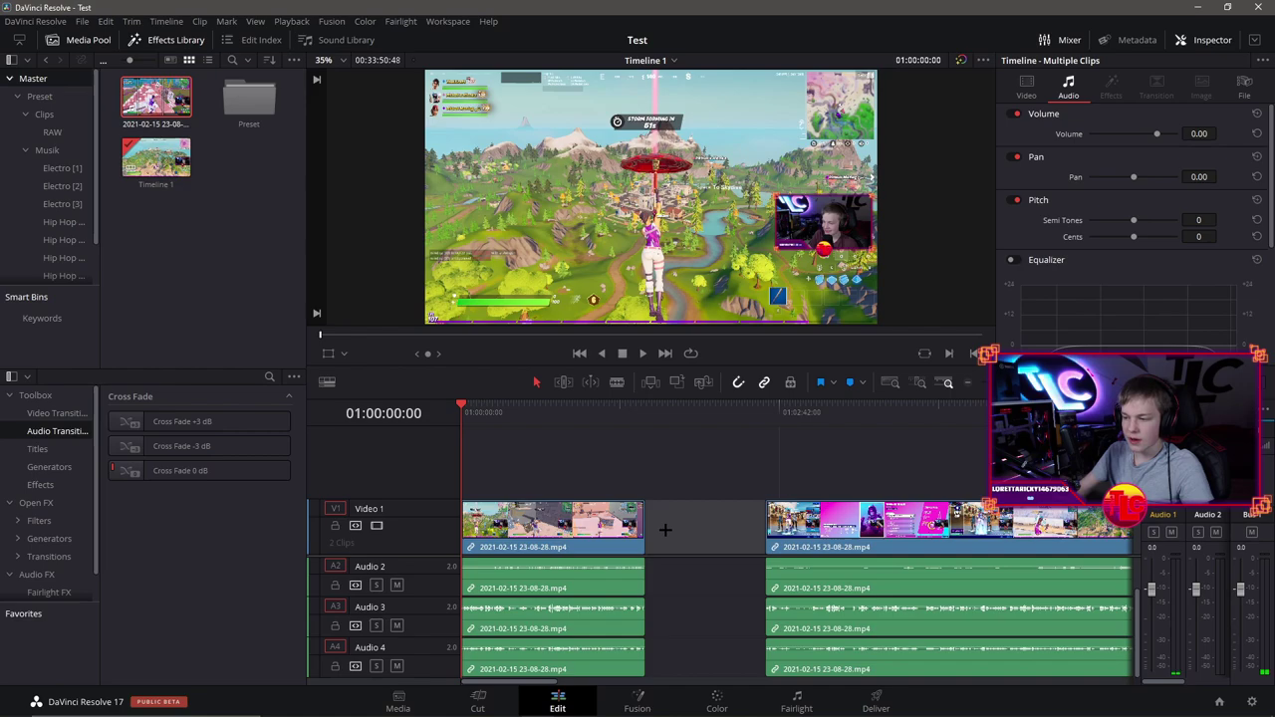
key("Delete")
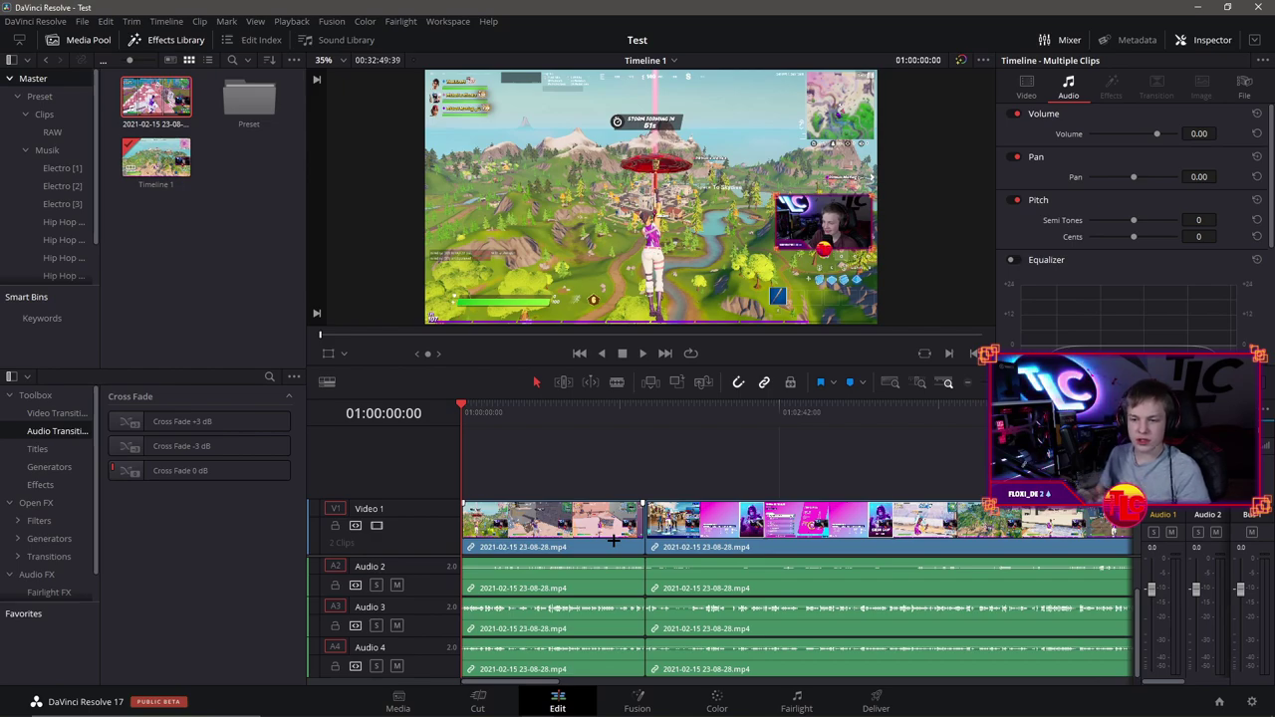
left_click(55, 417)
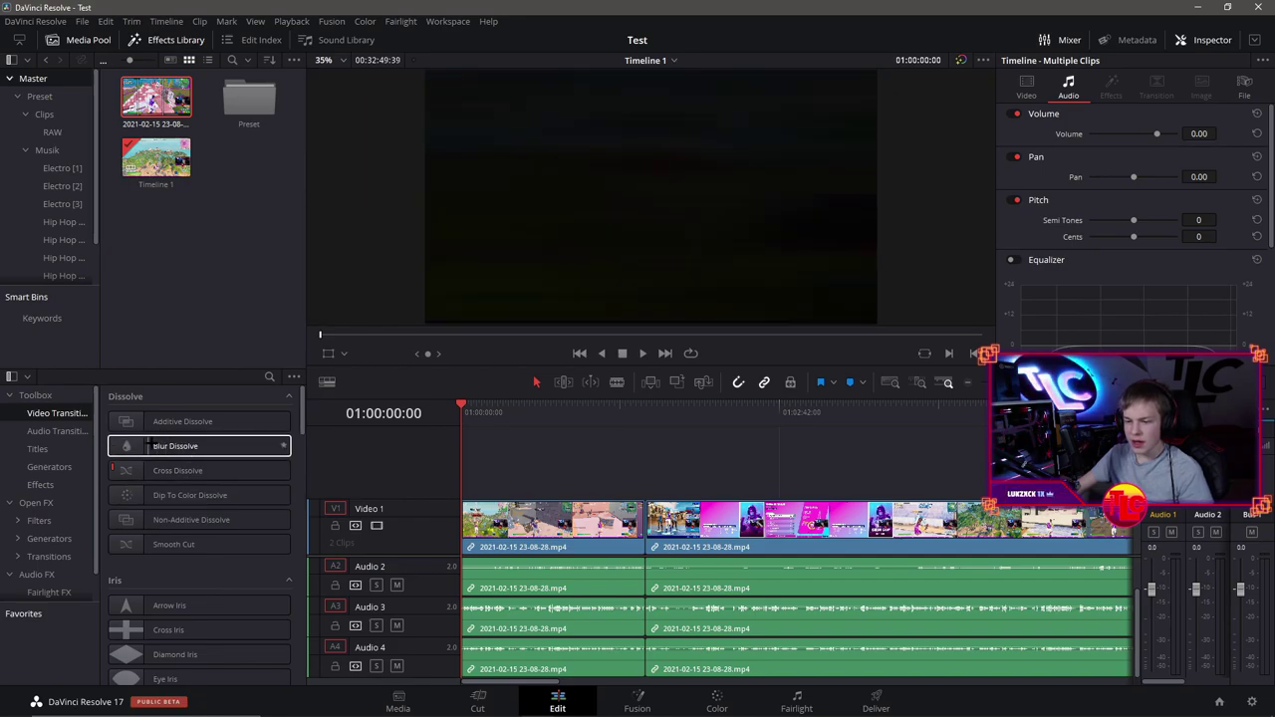
Step: Drag Blur Dissolve from Video Transitions onto the cut between the two Video 1 clips
scroll(150, 478, "down", 10)
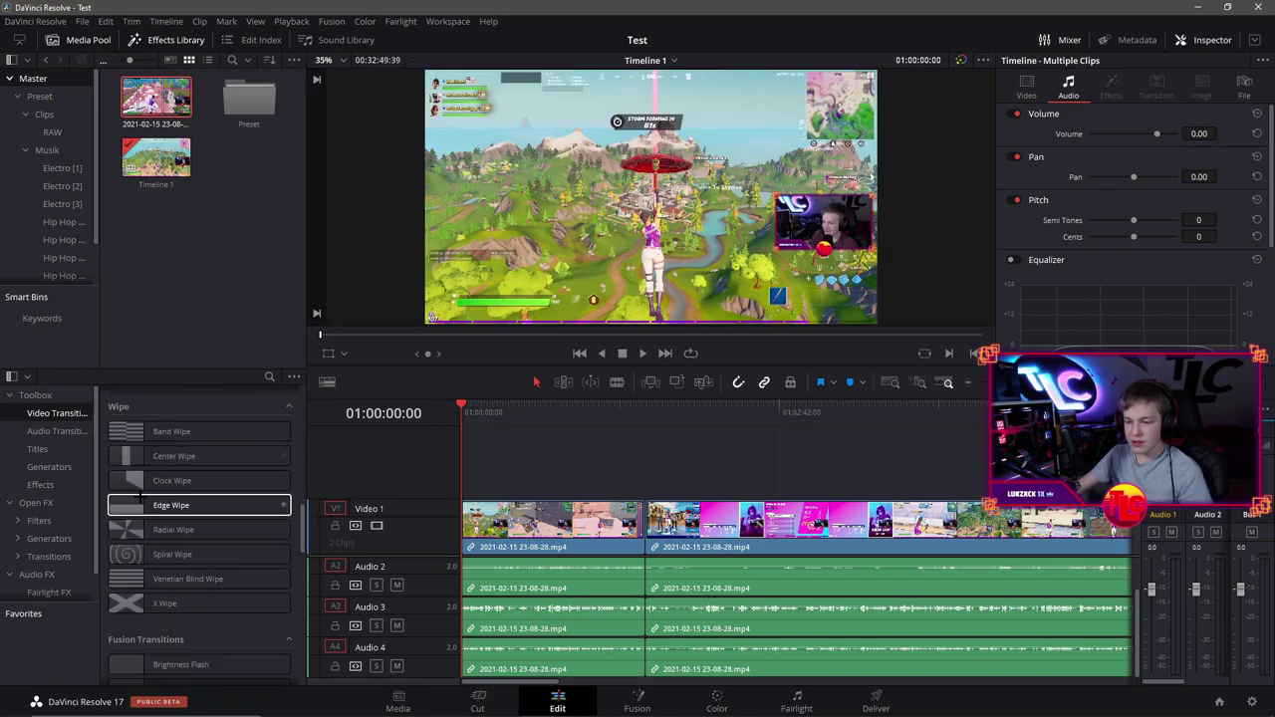
scroll(139, 503, "down", 10)
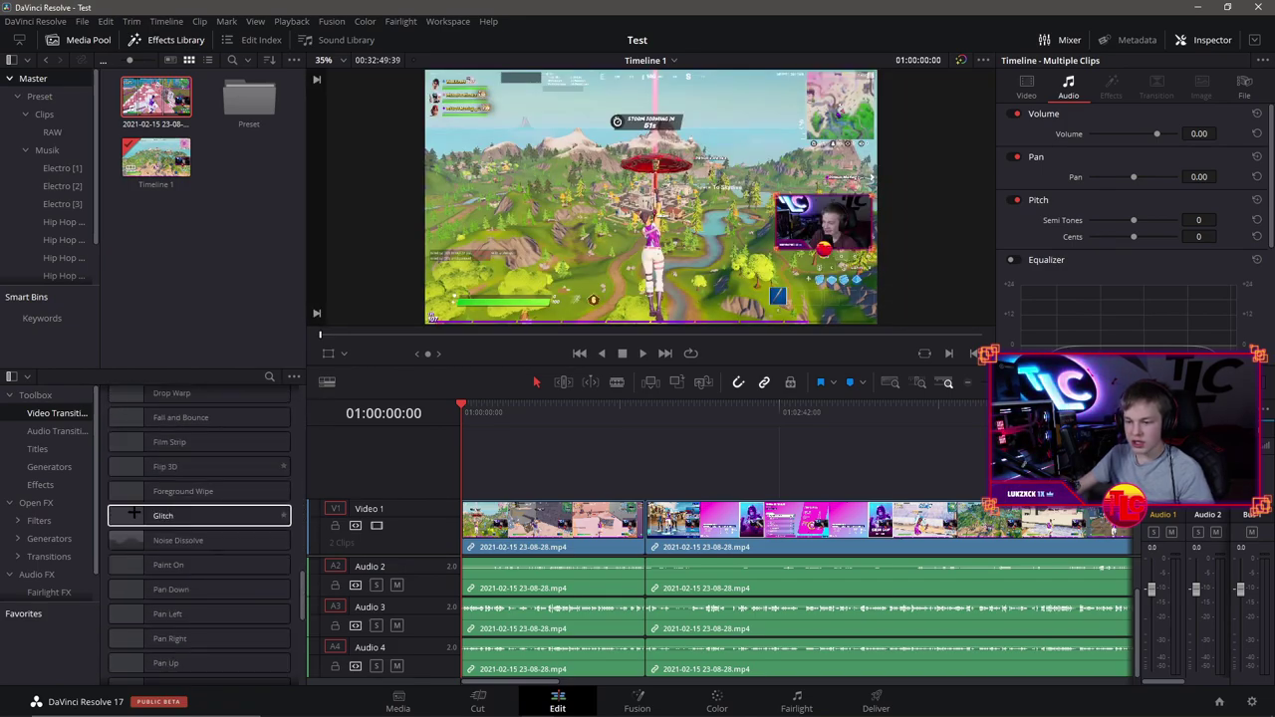
scroll(130, 517, "up", 3)
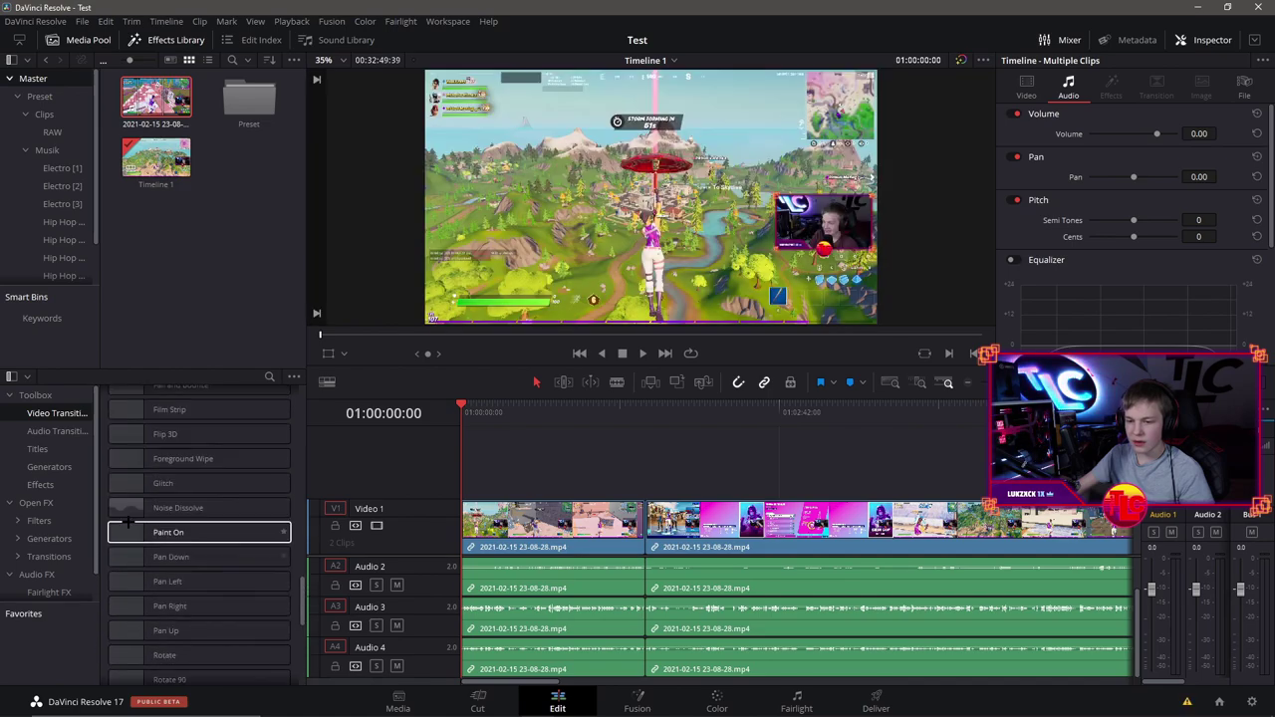
scroll(127, 522, "up", 3)
scroll(125, 528, "up", 4)
scroll(127, 516, "up", 5)
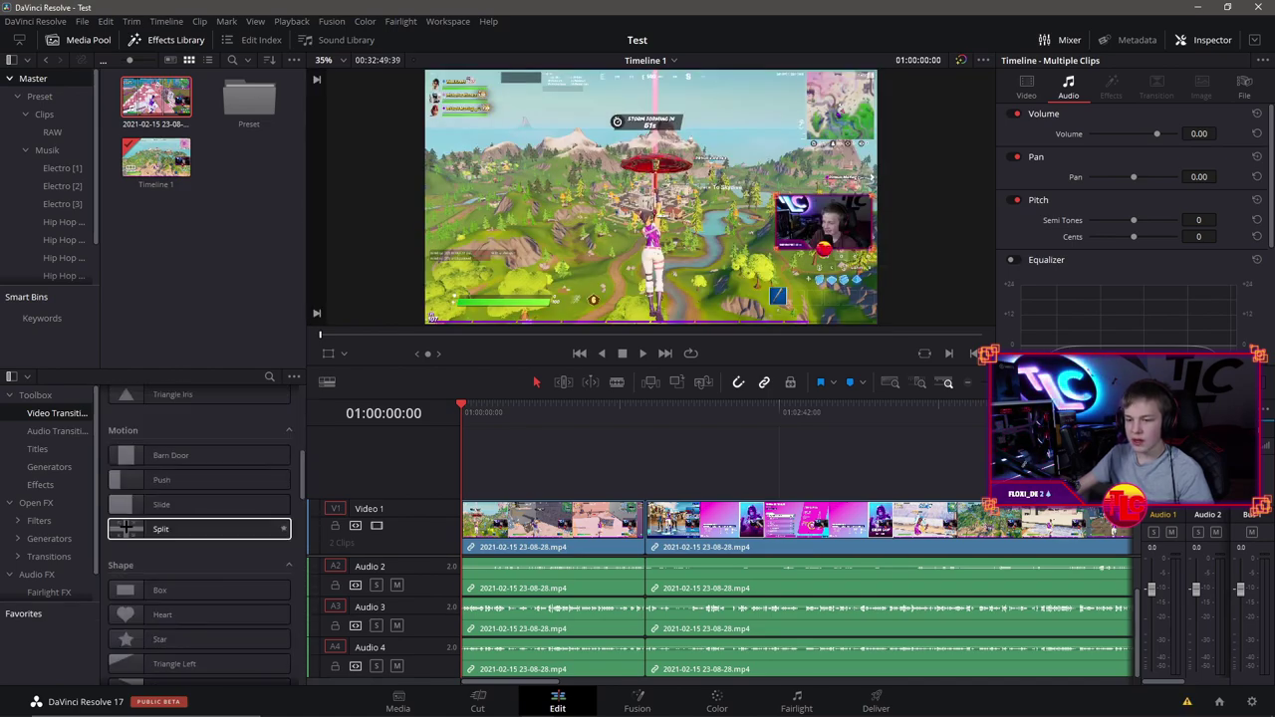
scroll(114, 533, "up", 5)
scroll(120, 545, "up", 5)
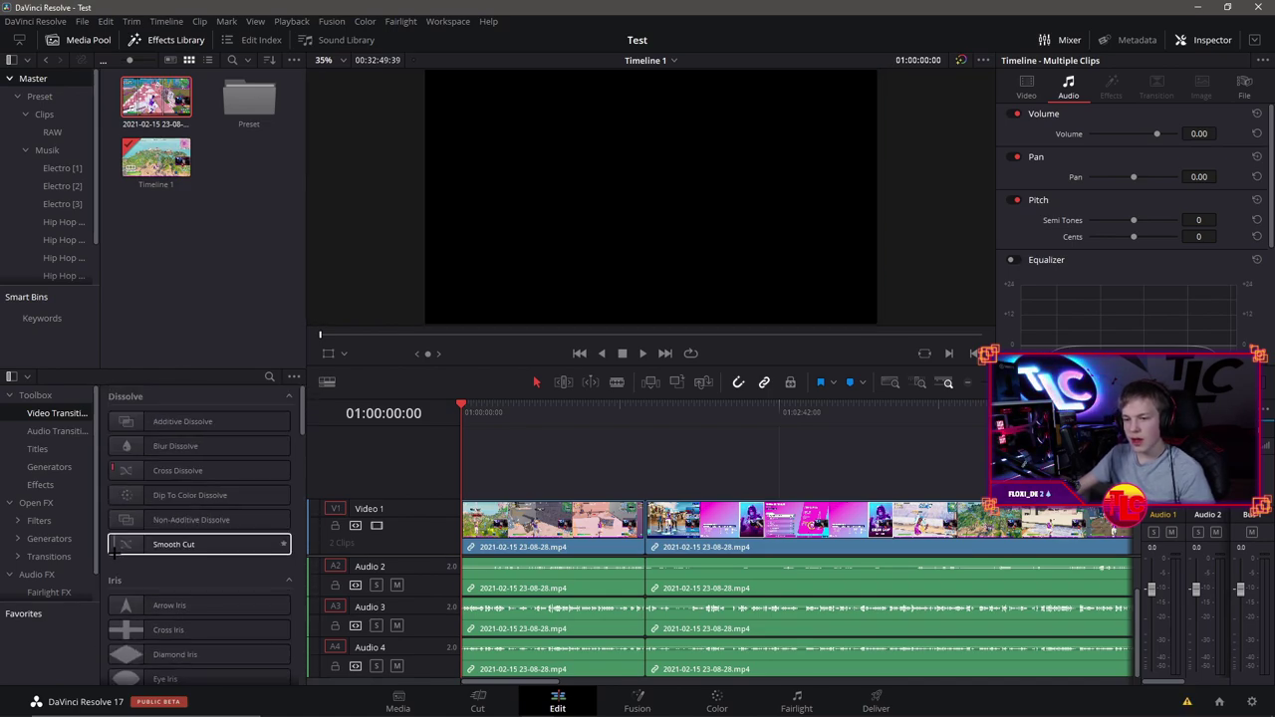
mouse_move(190, 447)
left_mouse_down()
mouse_move(647, 533)
mouse_move(638, 516)
left_mouse_up()
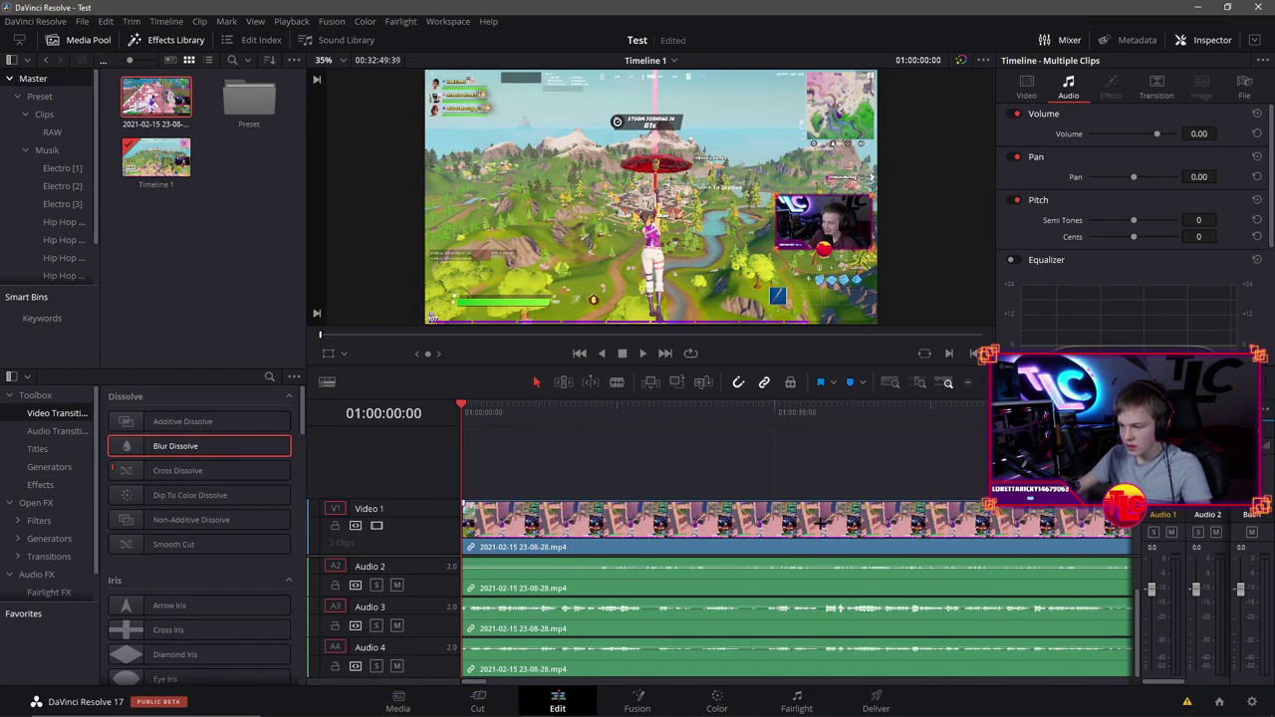
scroll(818, 521, "right", 5)
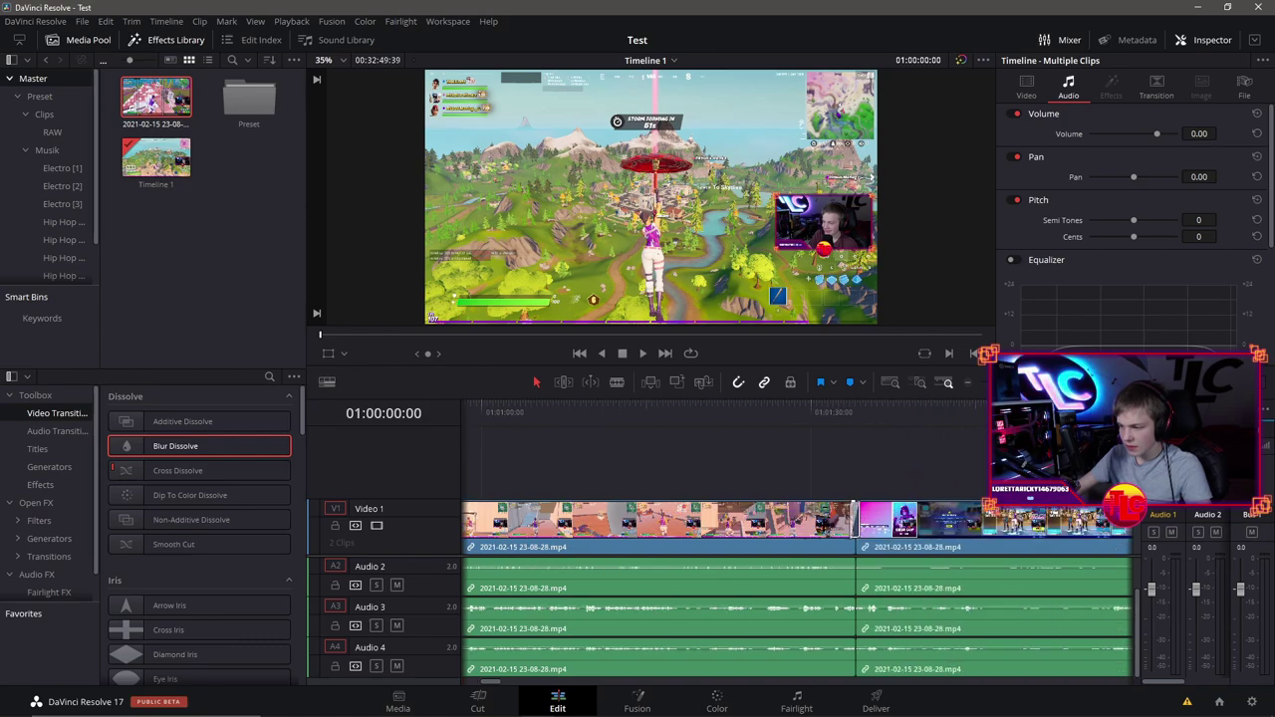
left_click(851, 429)
scroll(866, 476, "up", 2)
scroll(826, 498, "up", 2)
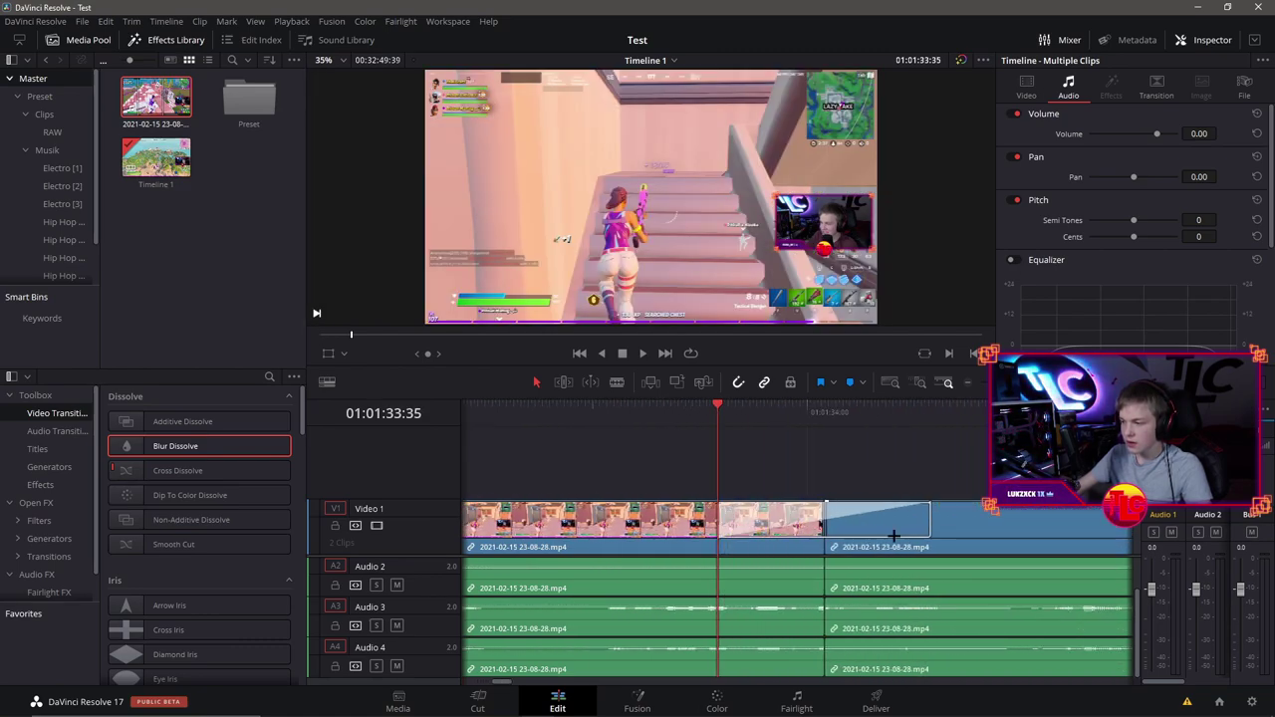
scroll(797, 508, "up", 2)
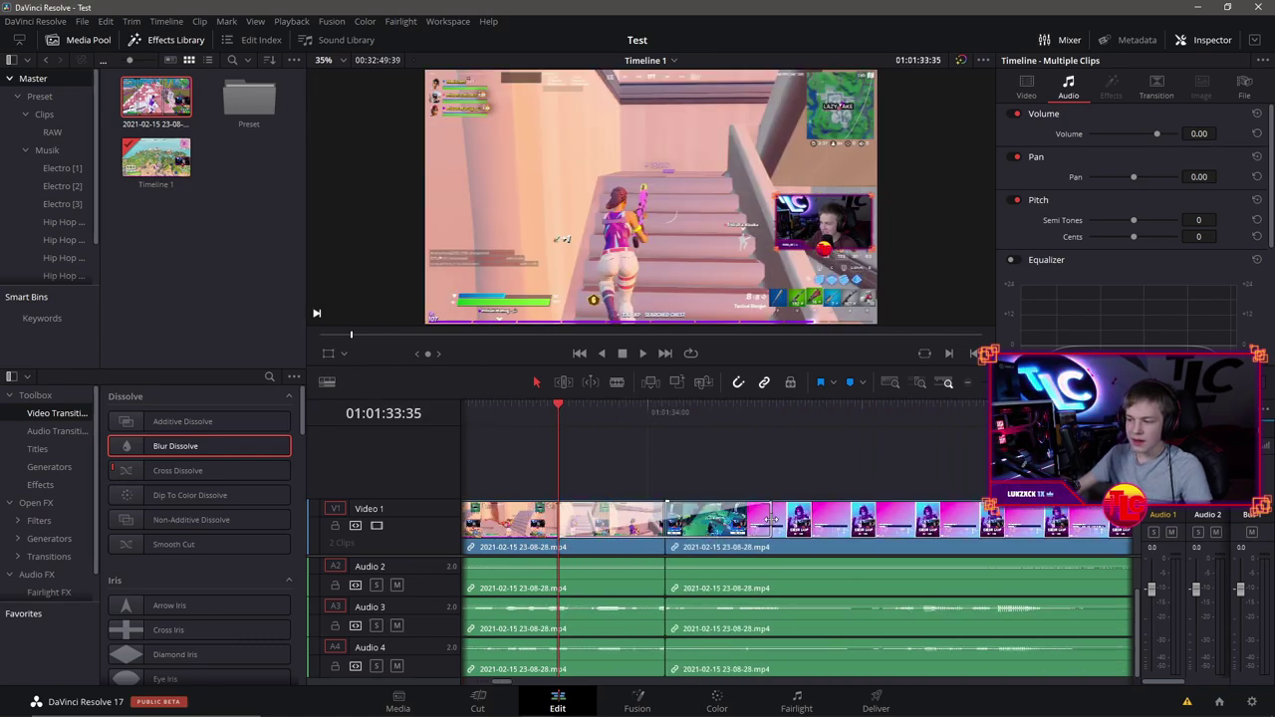
Step: Shorten the Blur Dissolve to 0.5 seconds, then scrub and play it back to preview
left_click_drag(772, 519, 713, 533)
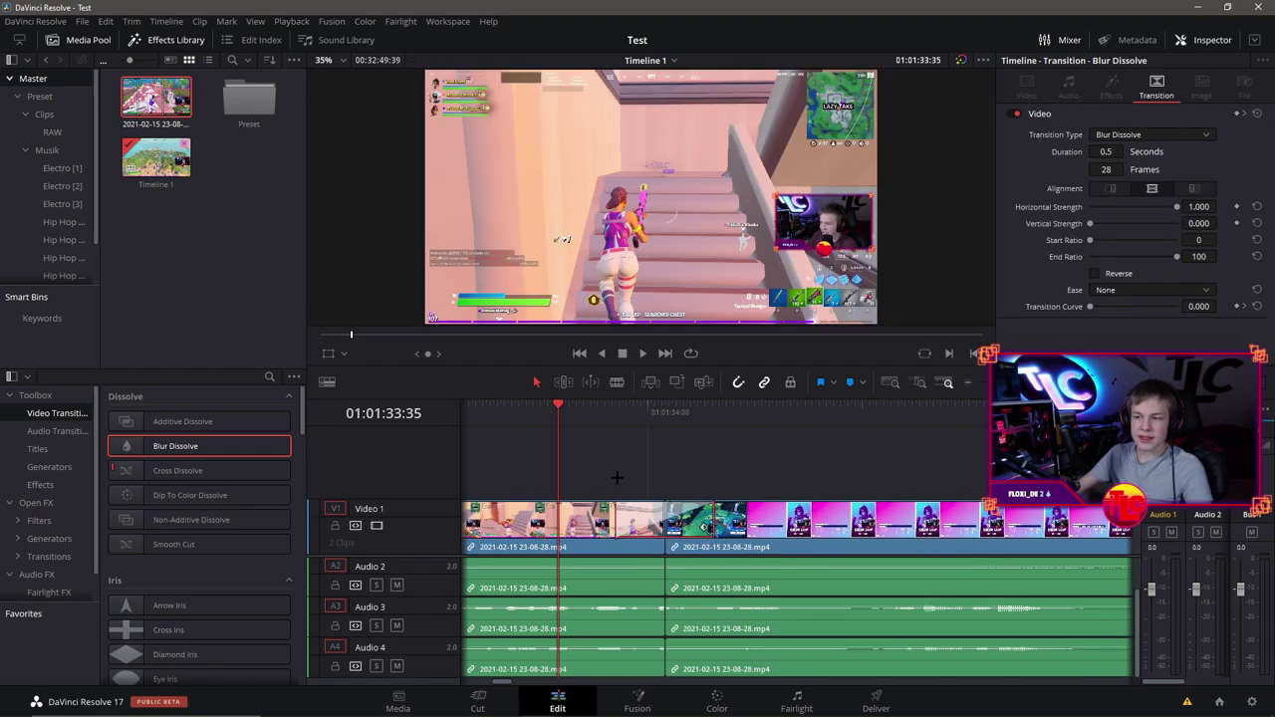
left_click(591, 412)
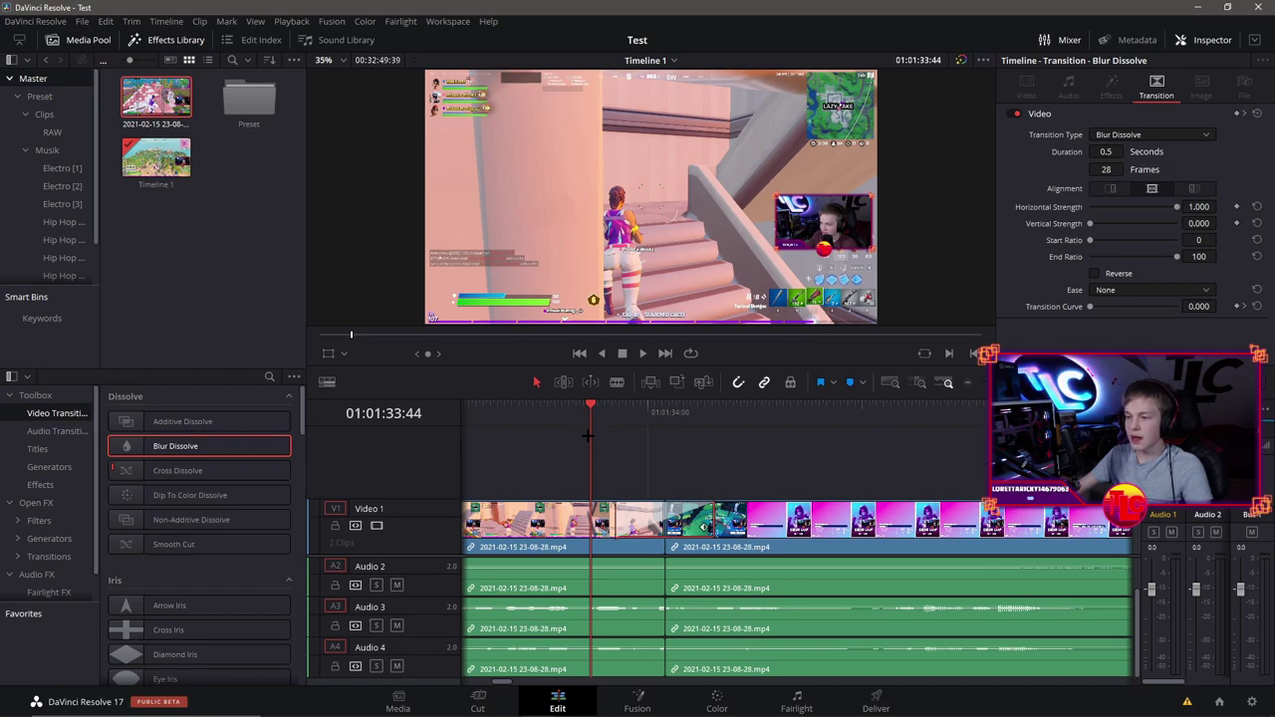
left_click_drag(588, 435, 514, 435)
key("space")
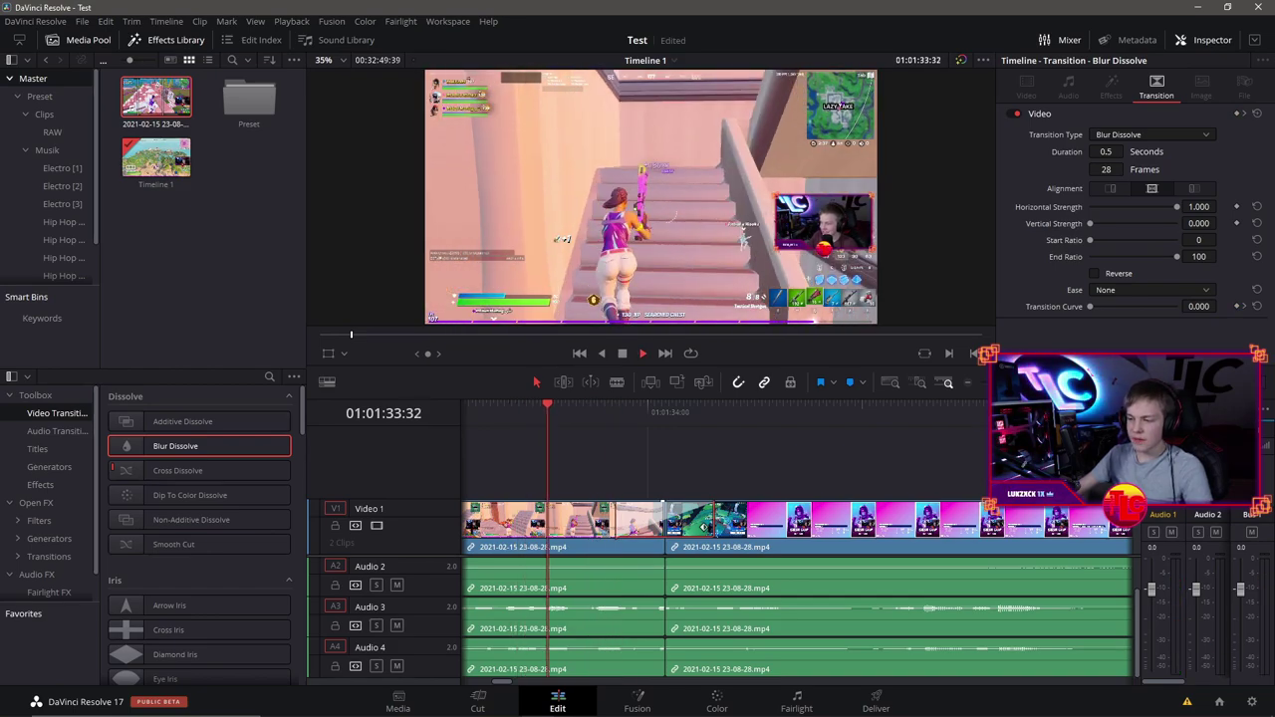
key("space")
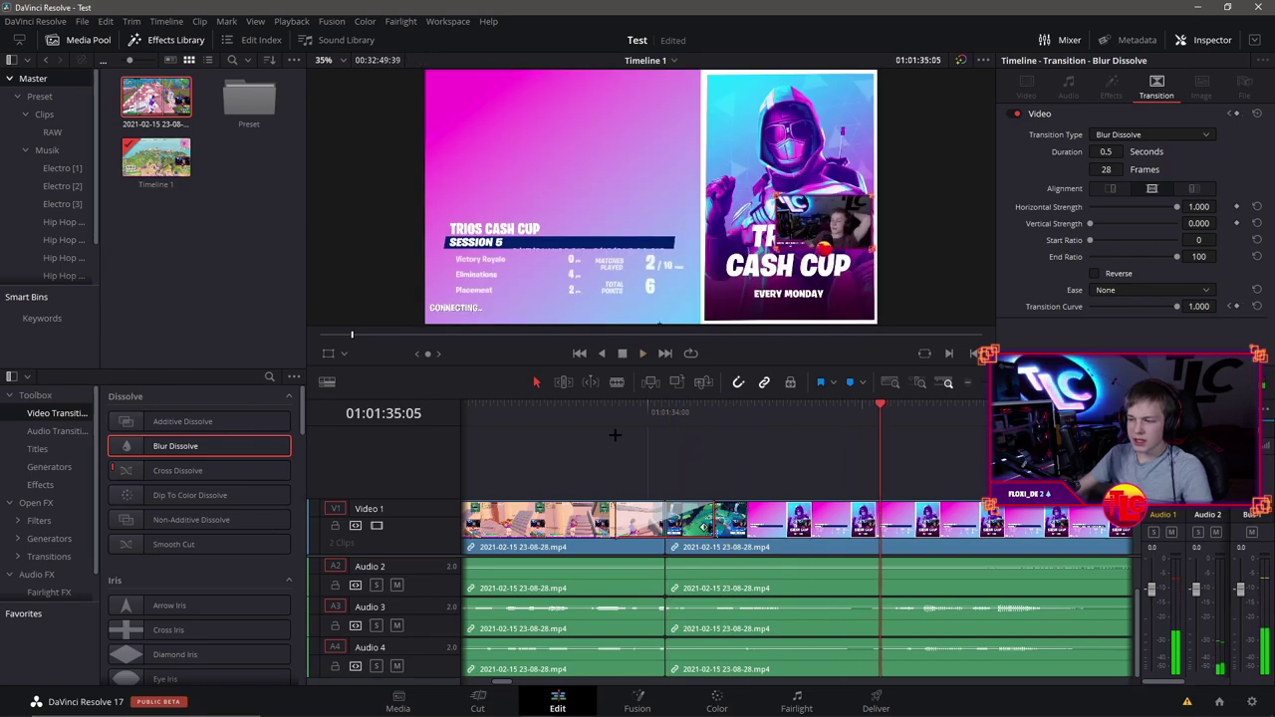
key("ctrl+minus")
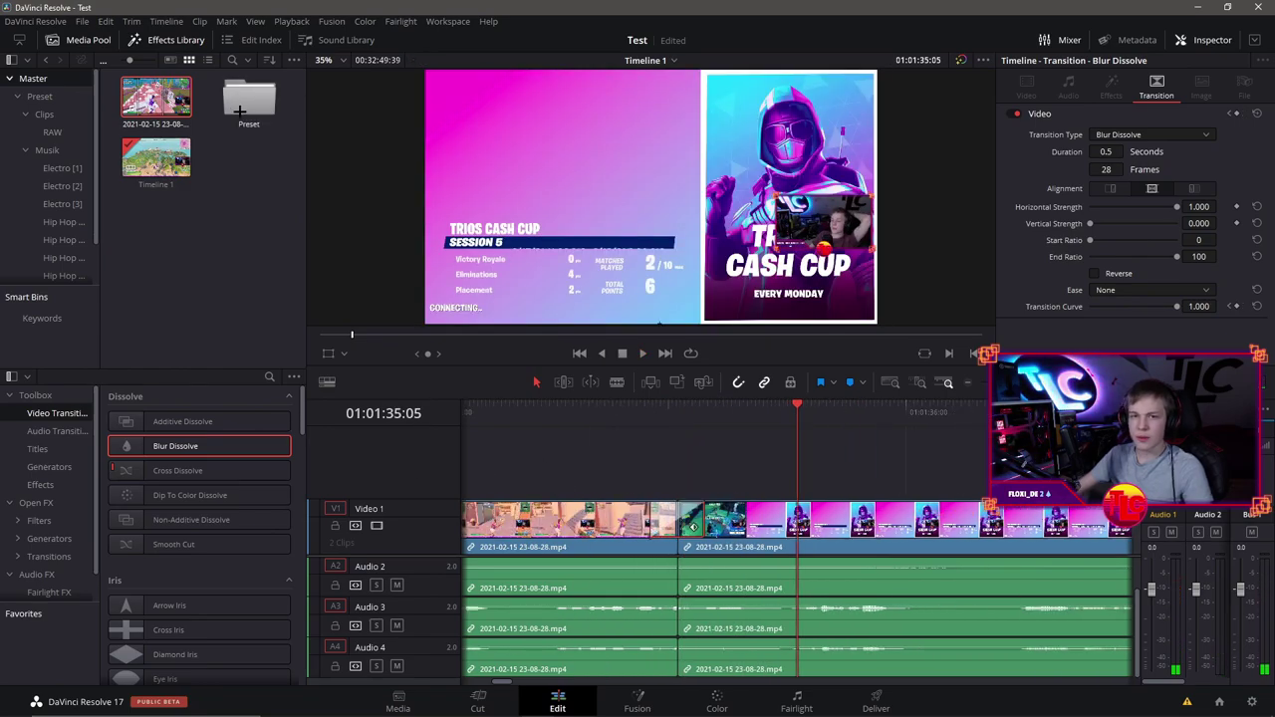
Step: Place the Blade Swing Whoosh sound effect on a new Audio 5 track
double_click(244, 105)
mouse_move(249, 97)
left_mouse_down()
mouse_move(654, 660)
mouse_move(327, 156)
left_mouse_up()
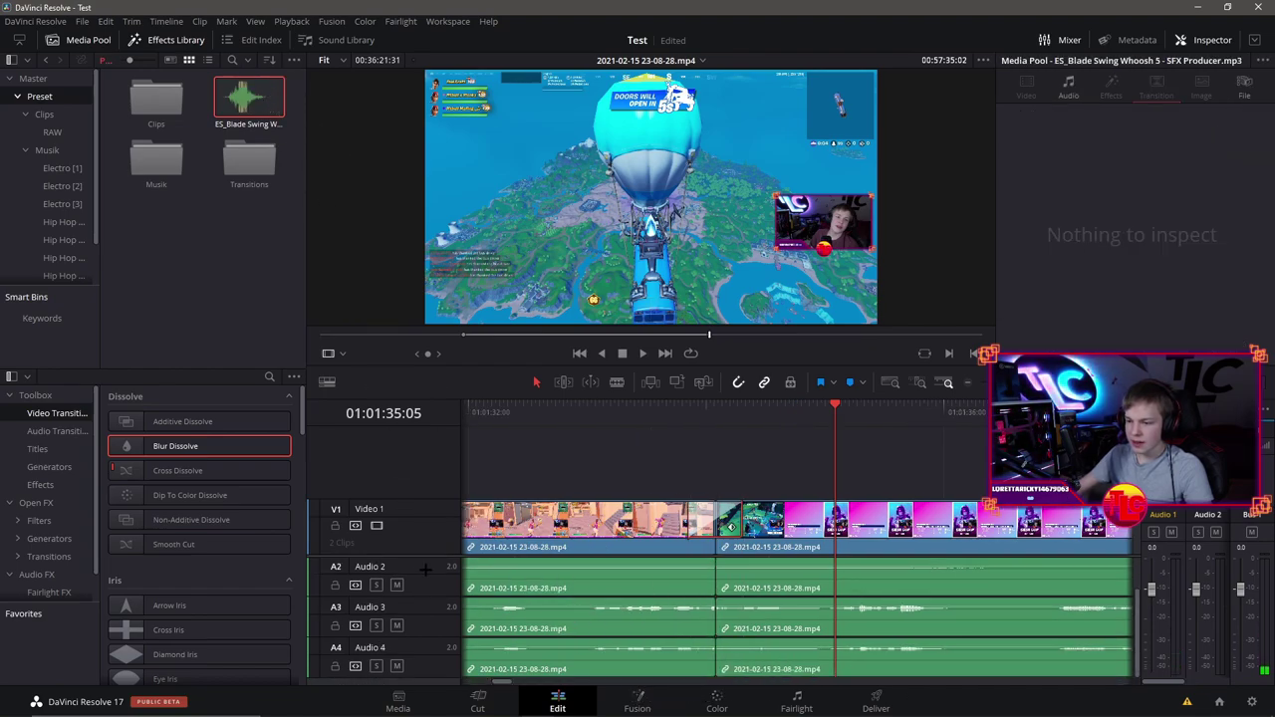
key("ctrl+z")
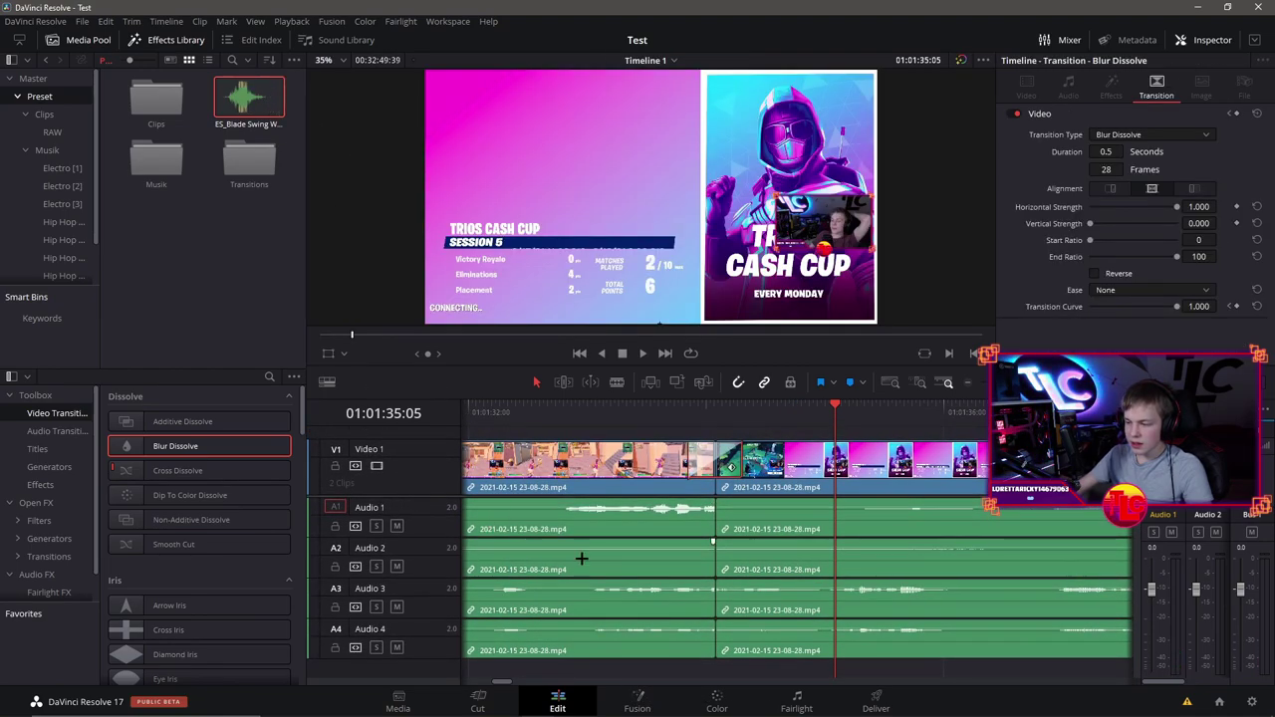
left_click_drag(249, 96, 696, 665)
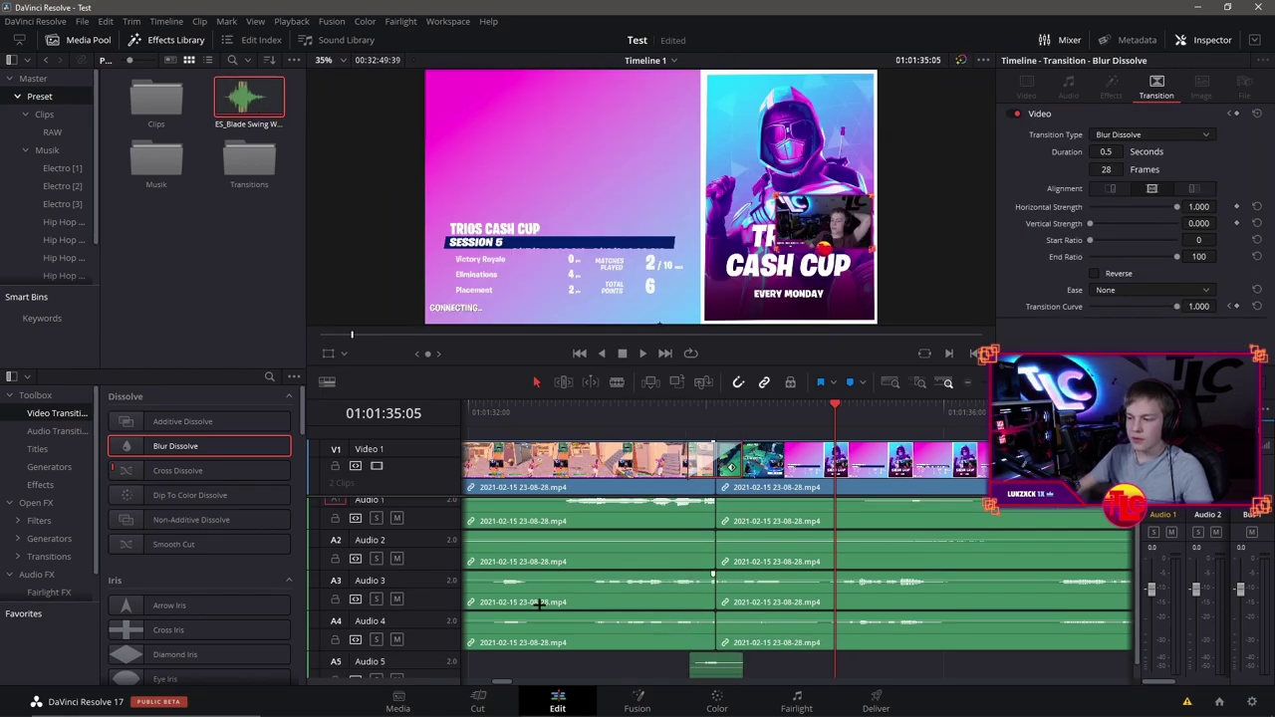
Step: Bring up the Transitions bin of custom transition clips in the media pool
scroll(672, 572, "up", 1)
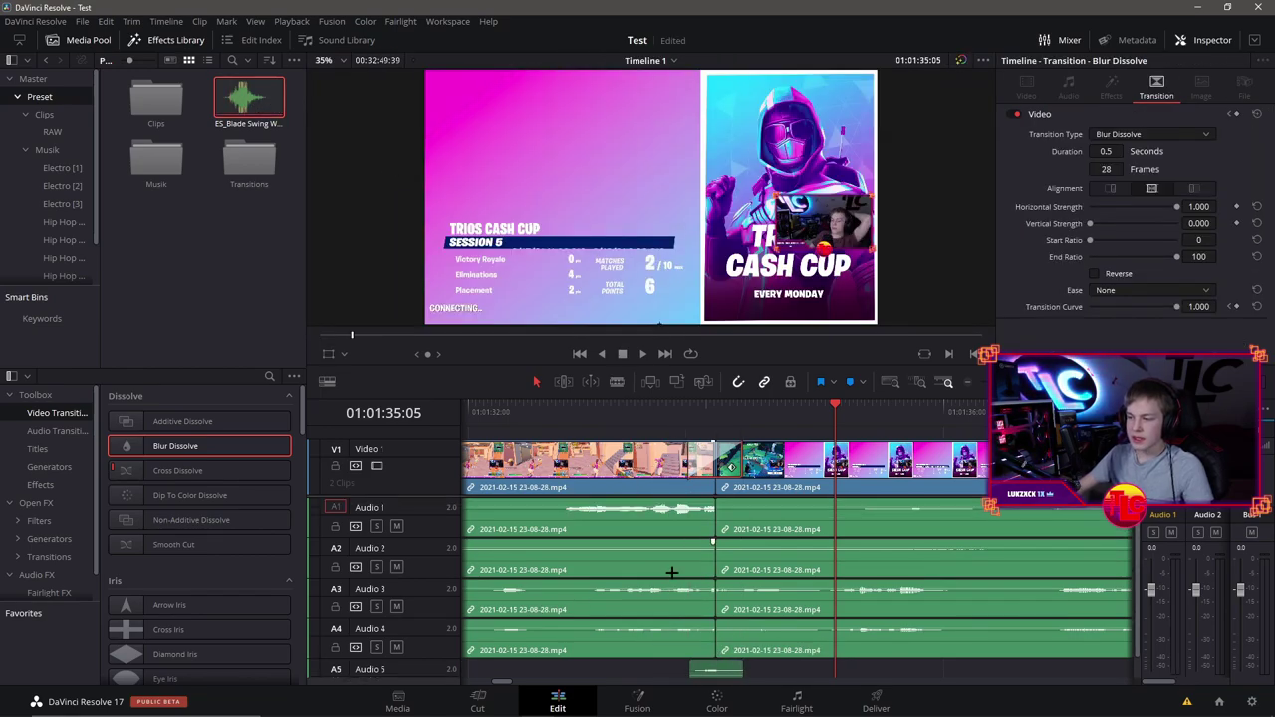
scroll(653, 572, "down", 3)
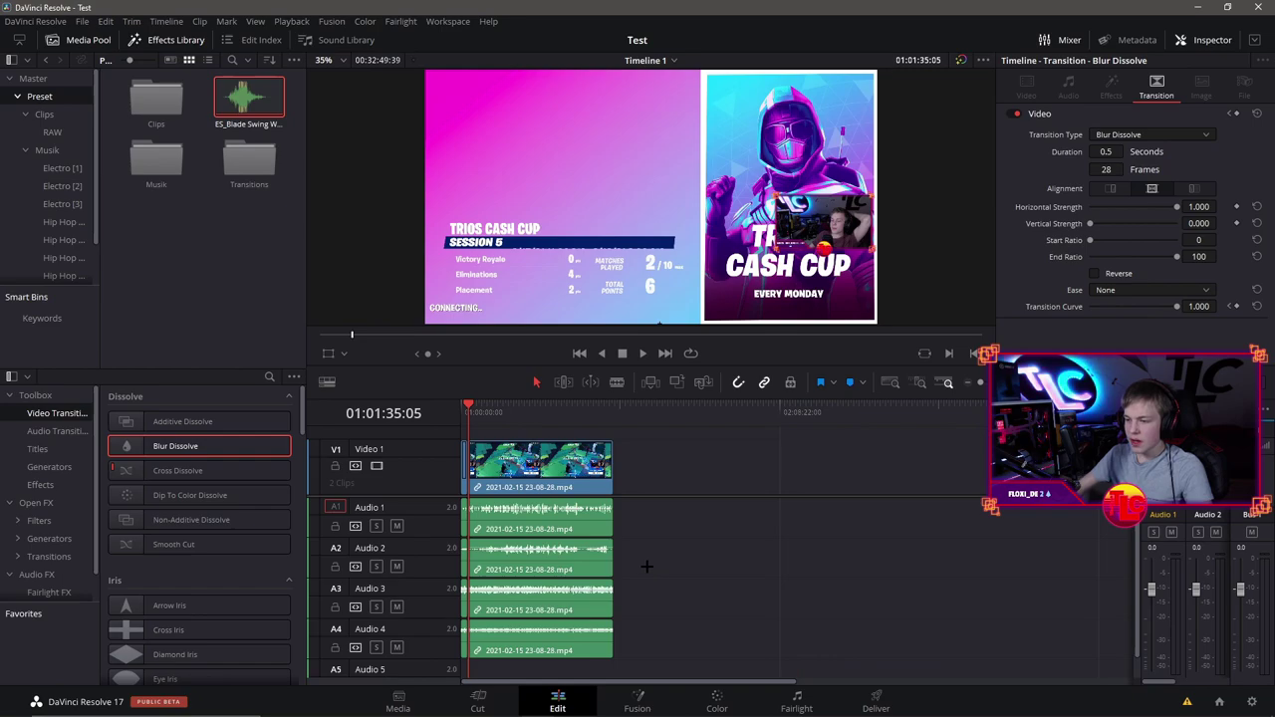
scroll(865, 507, "up", 2)
scroll(865, 507, "down", 3)
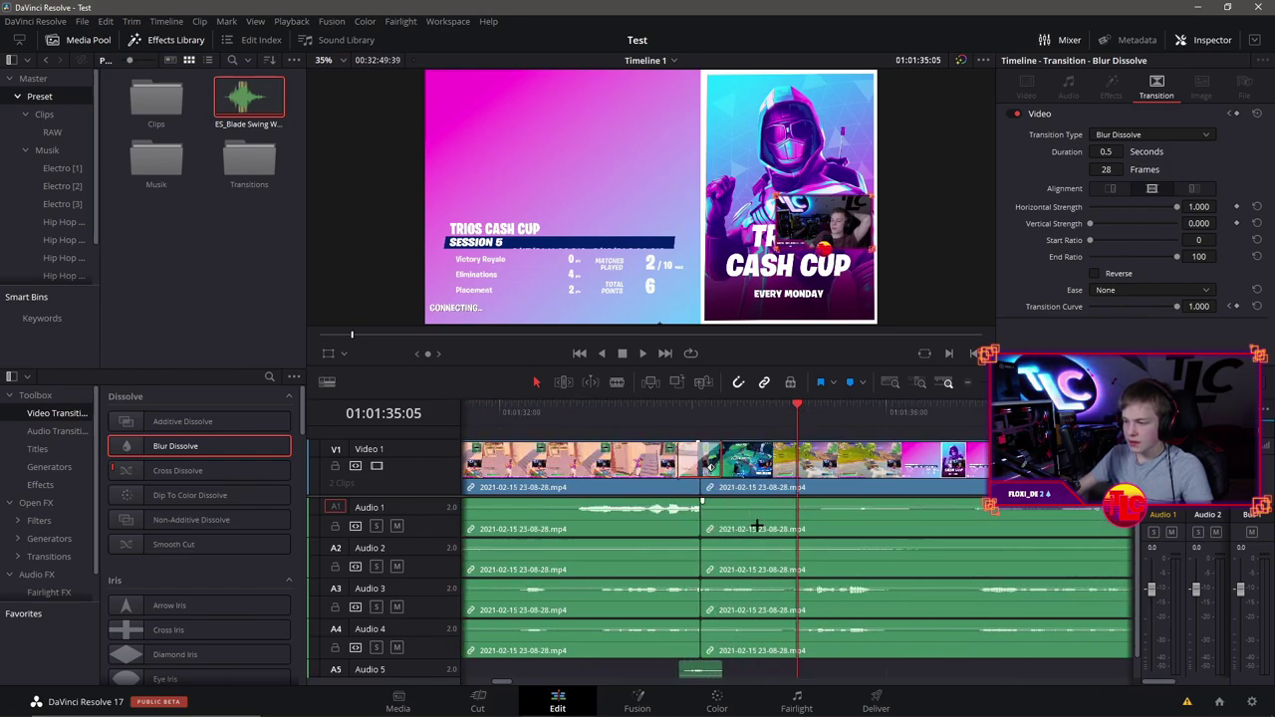
scroll(819, 467, "up", 4)
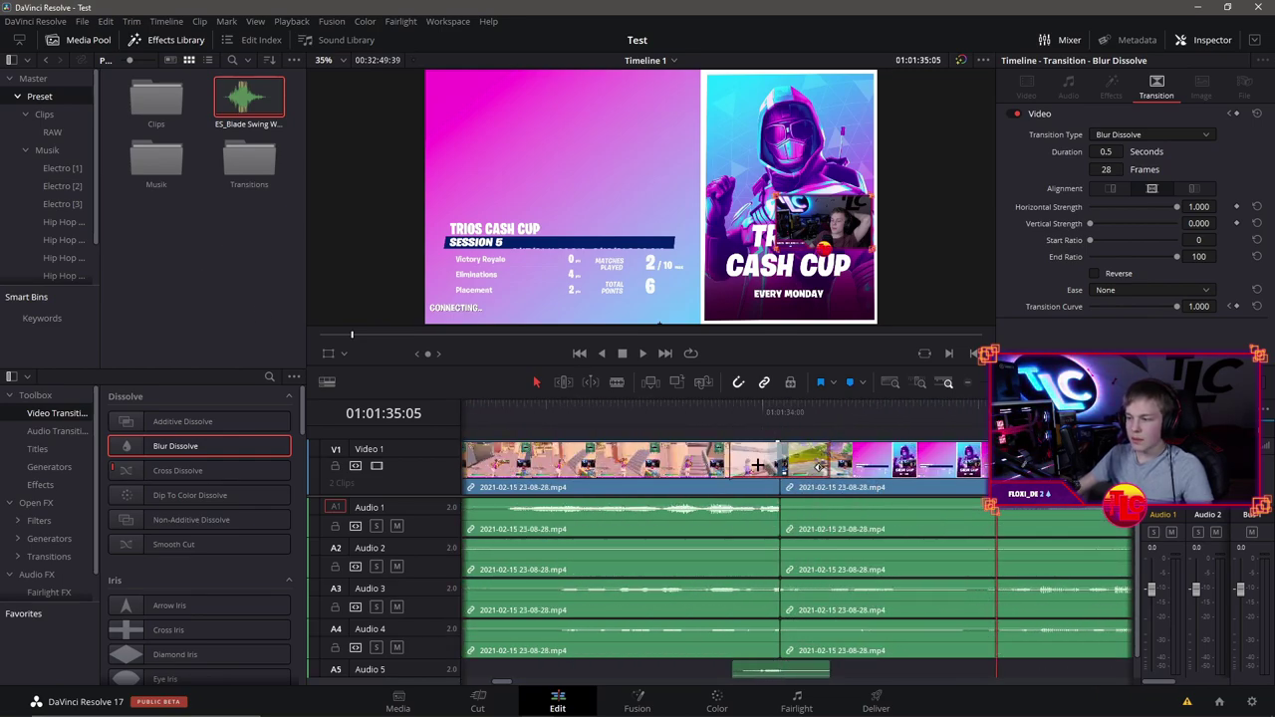
key("f")
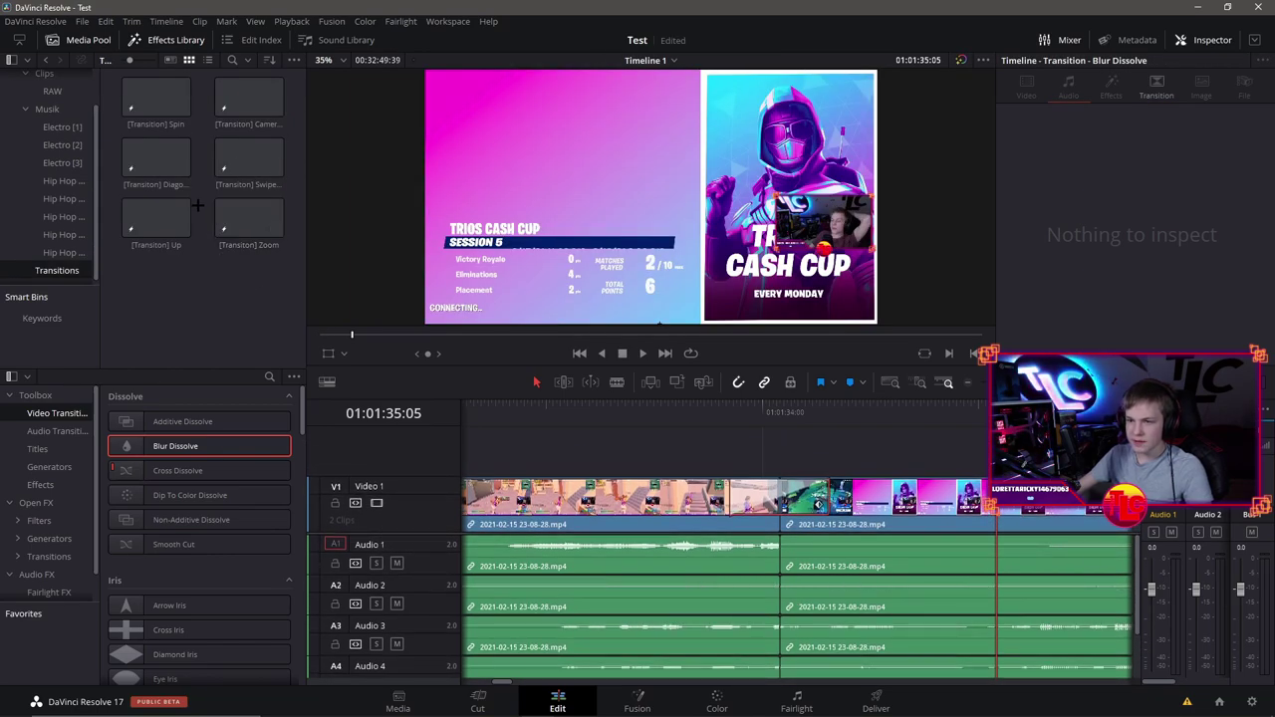
Step: Drop [Transition] Swipe Right onto Video 2 above the cut, play it, then delete it
key("f")
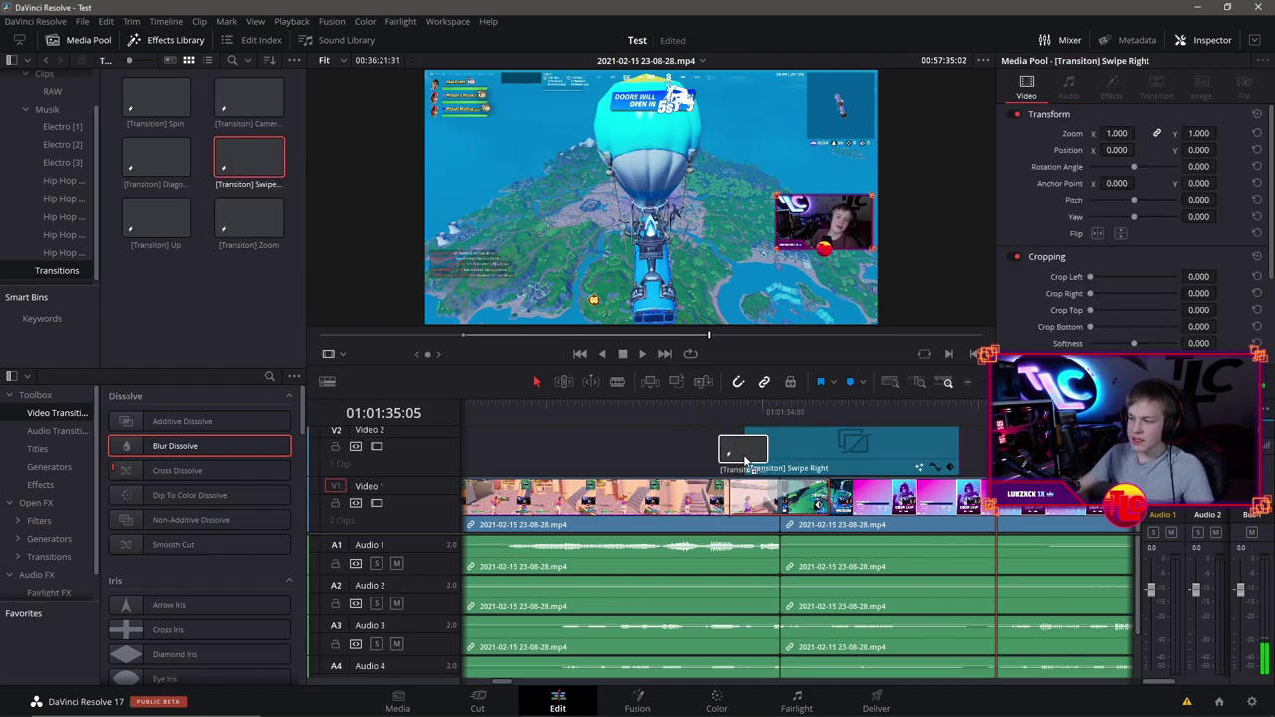
mouse_move(249, 159)
left_mouse_down()
mouse_move(889, 445)
mouse_move(781, 442)
left_mouse_up()
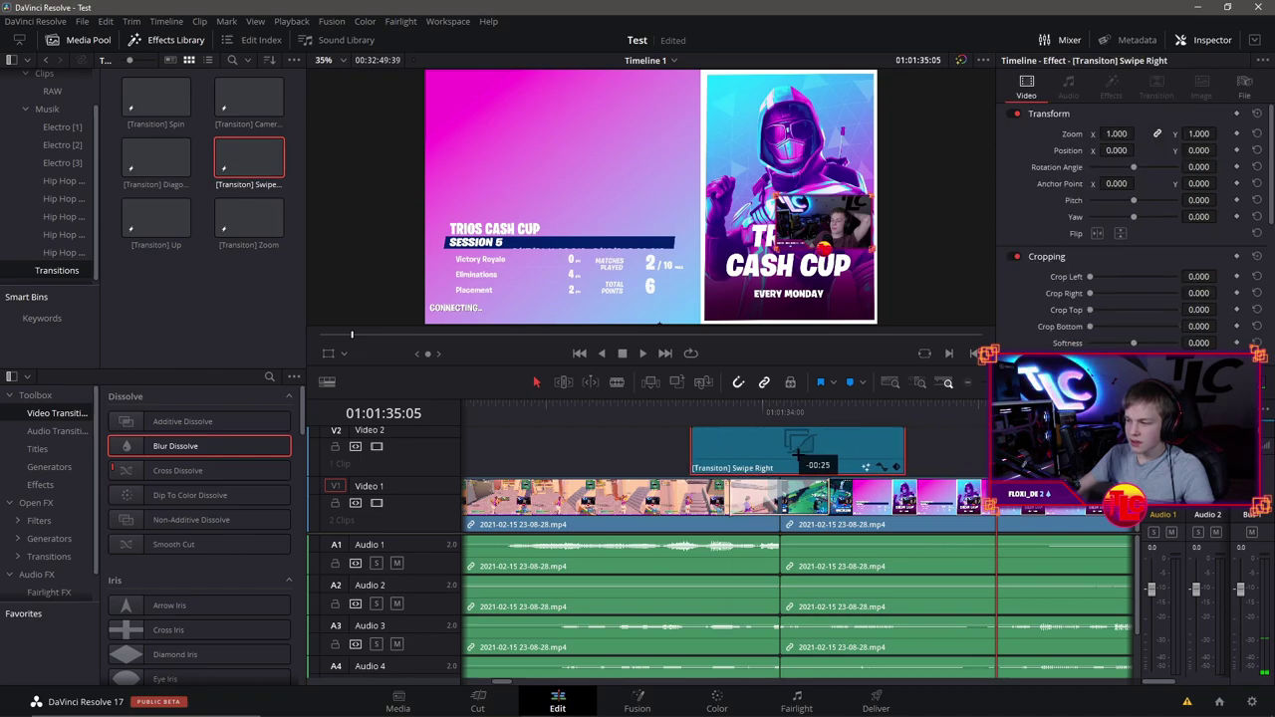
left_click(691, 417)
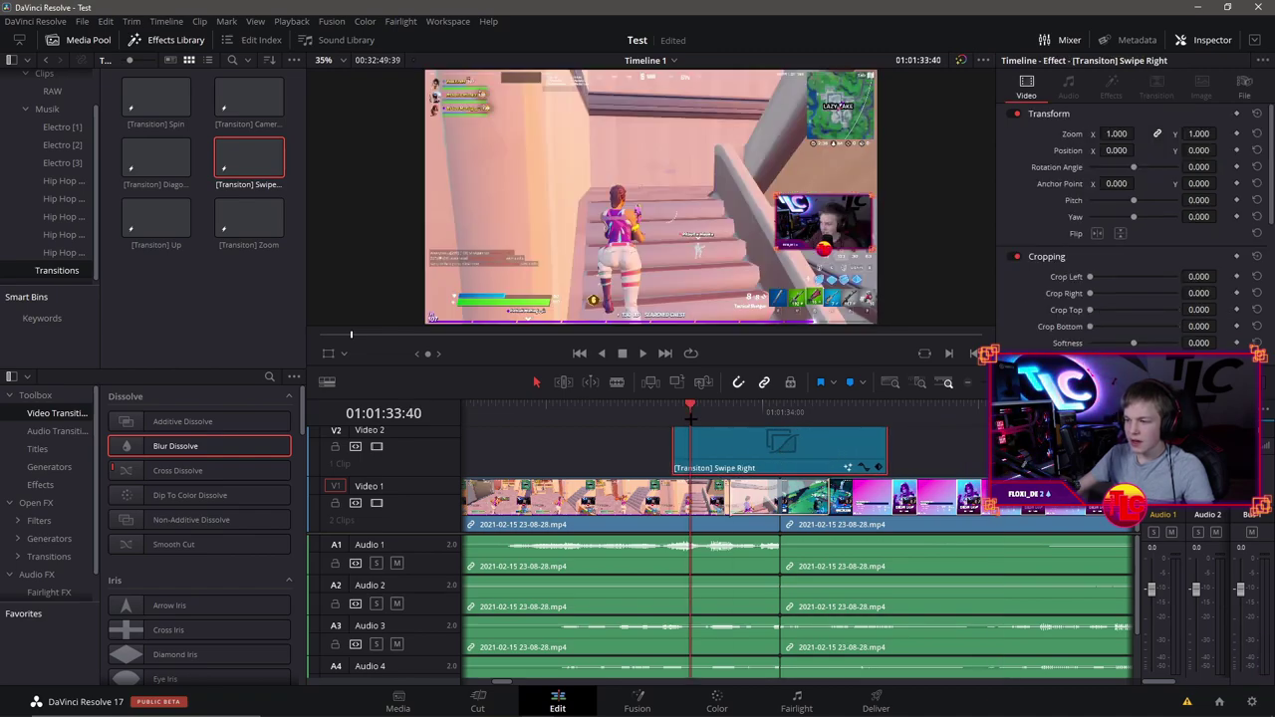
key("space")
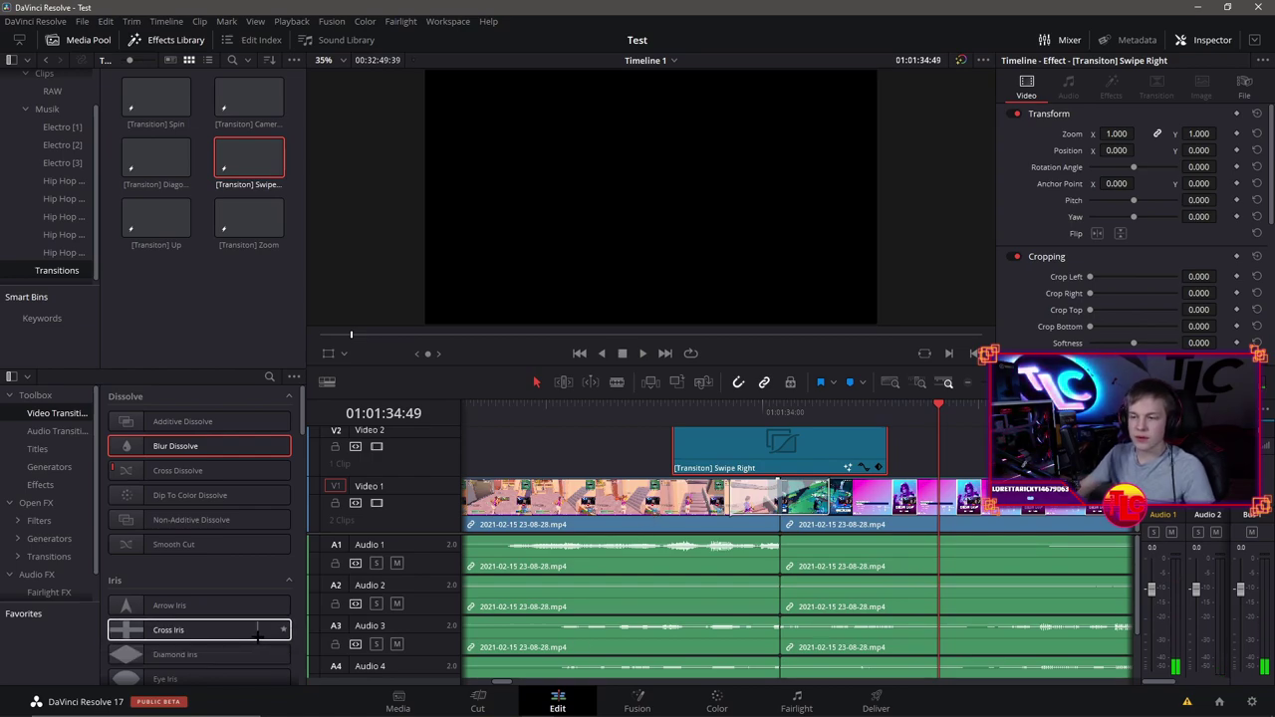
key("Delete")
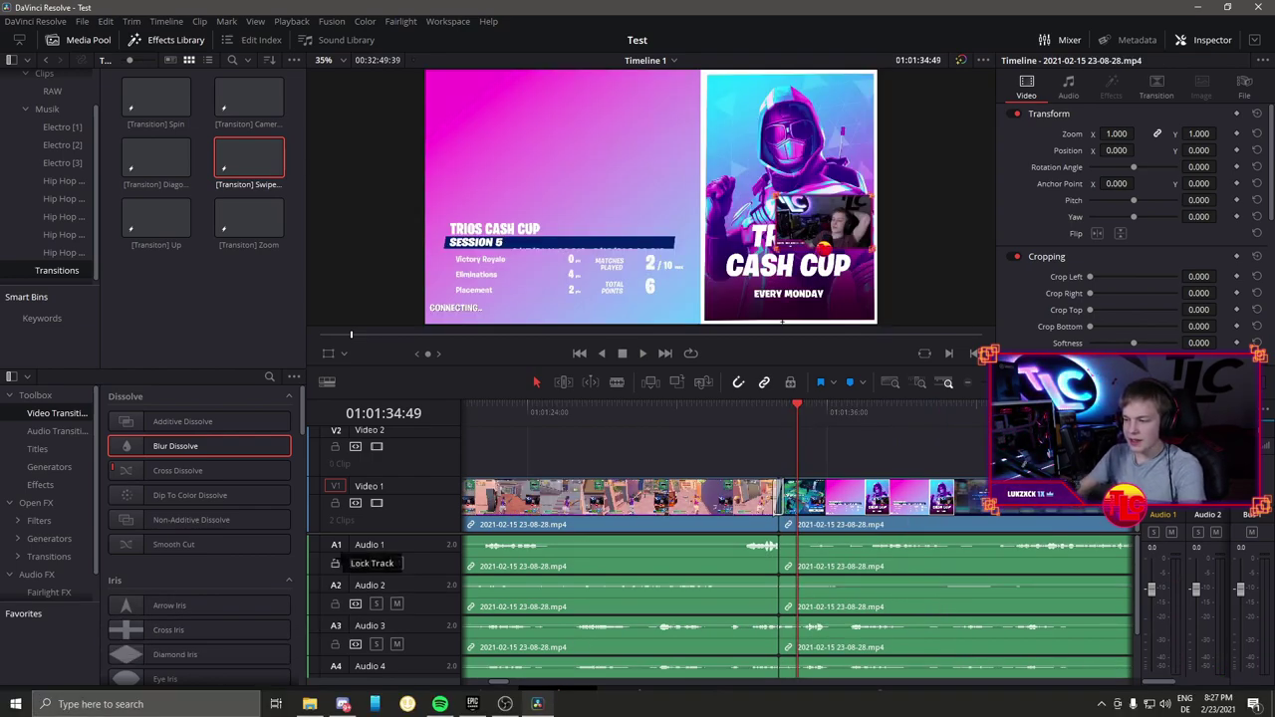
scroll(624, 516, "down", 5)
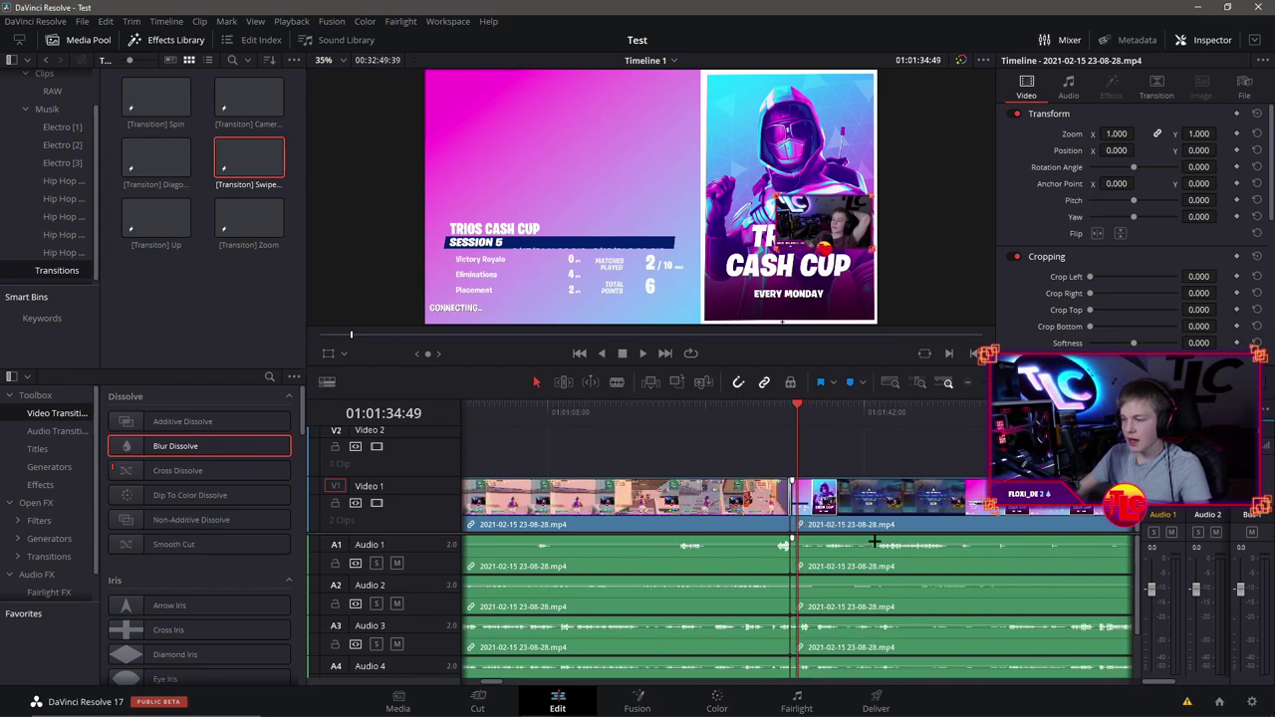
scroll(624, 516, "up", 5)
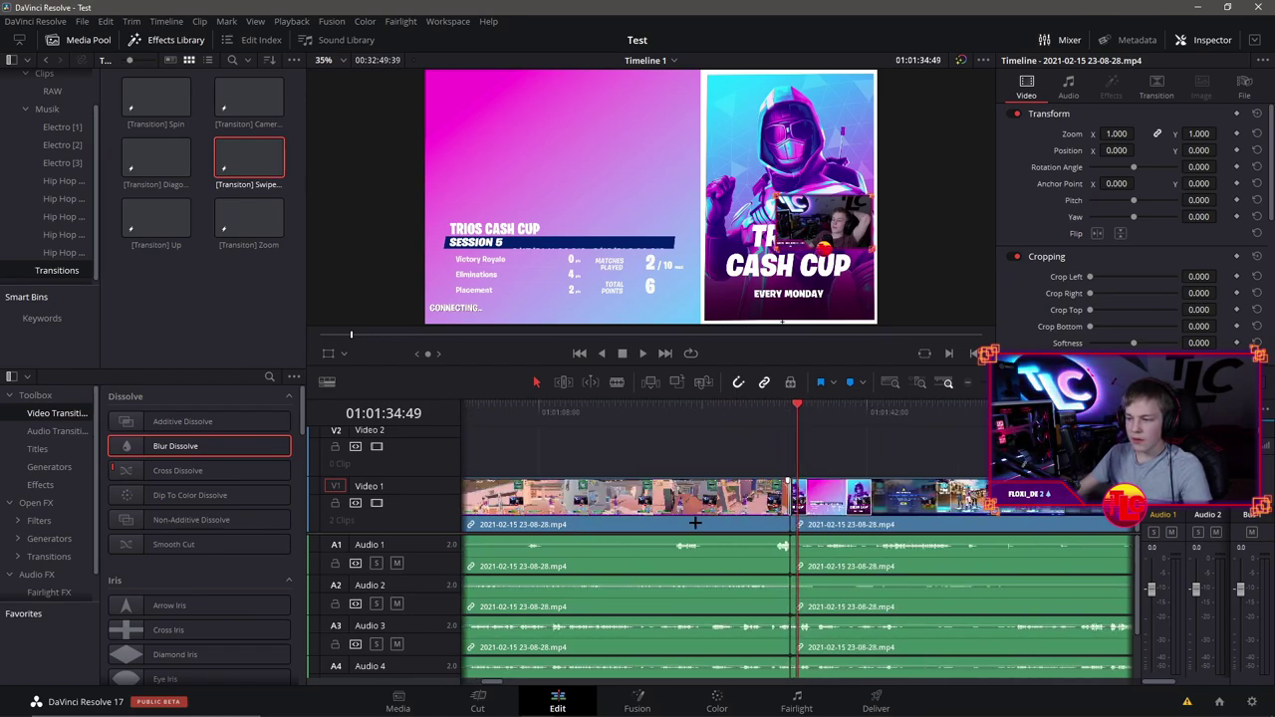
Step: View the Blur Dissolve transition's context options, then dismiss them
right_click(180, 448)
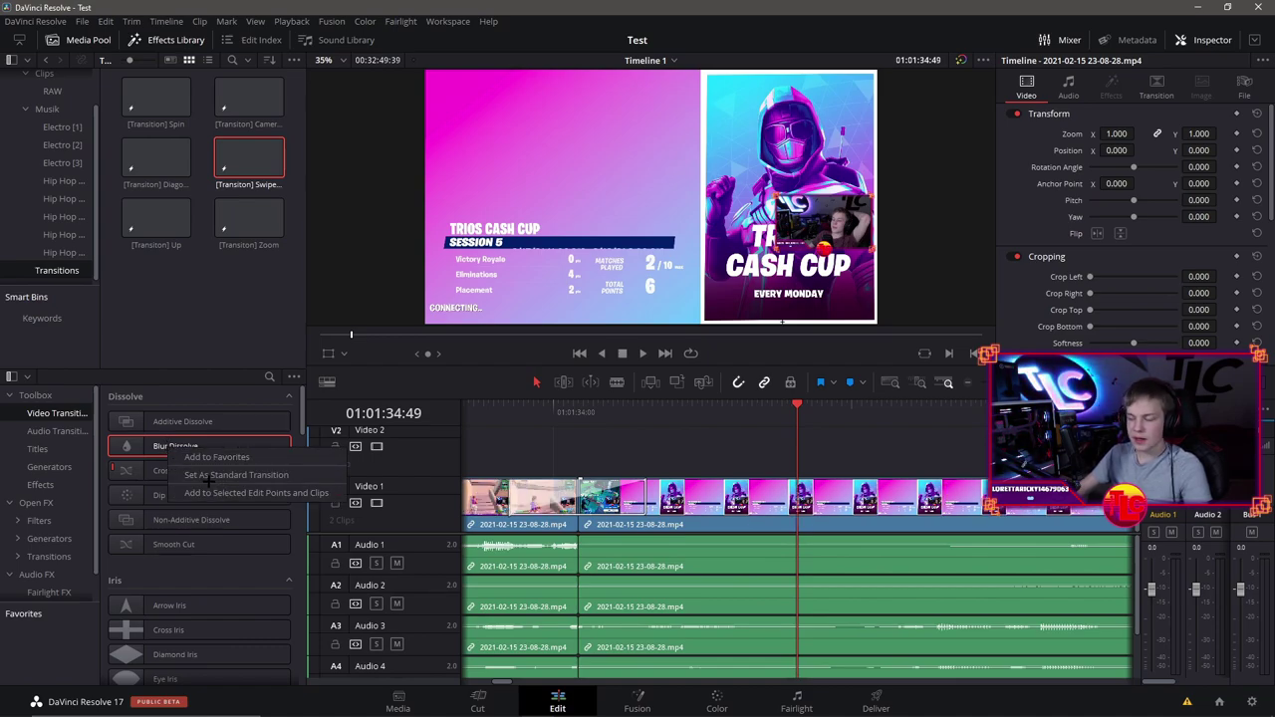
left_click(913, 463)
scroll(877, 468, "down", 5)
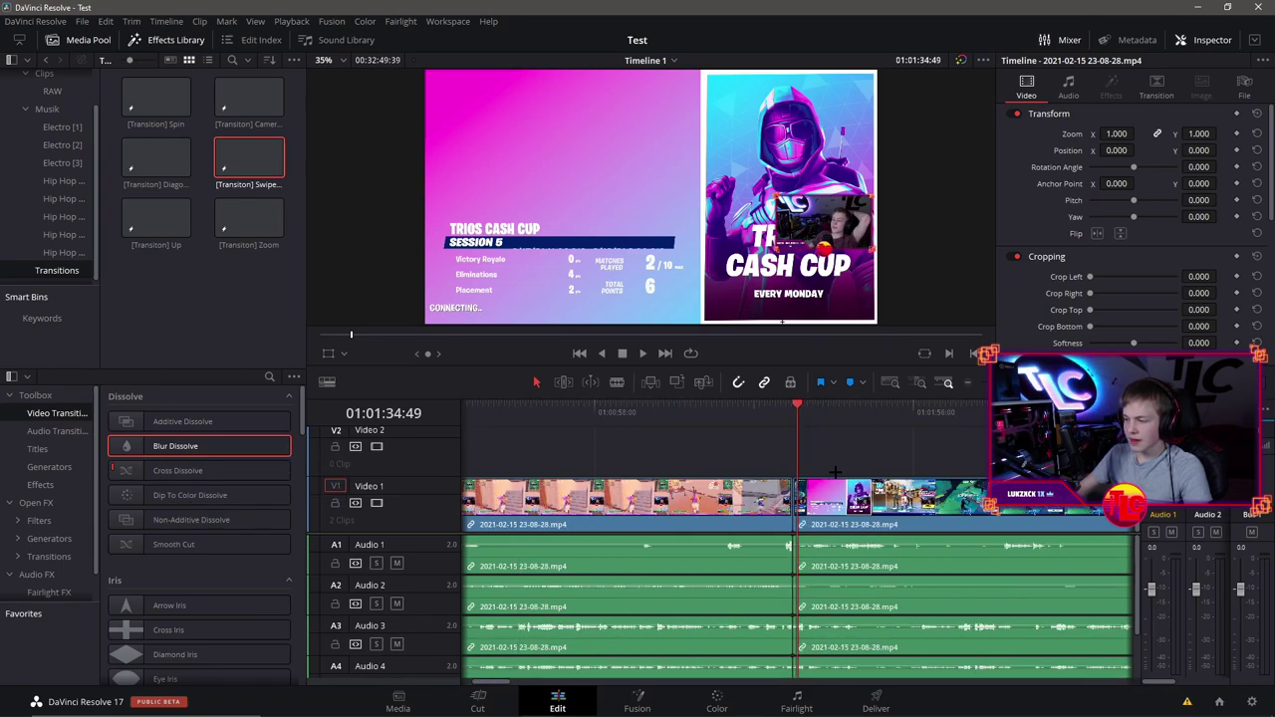
scroll(836, 472, "down", 5)
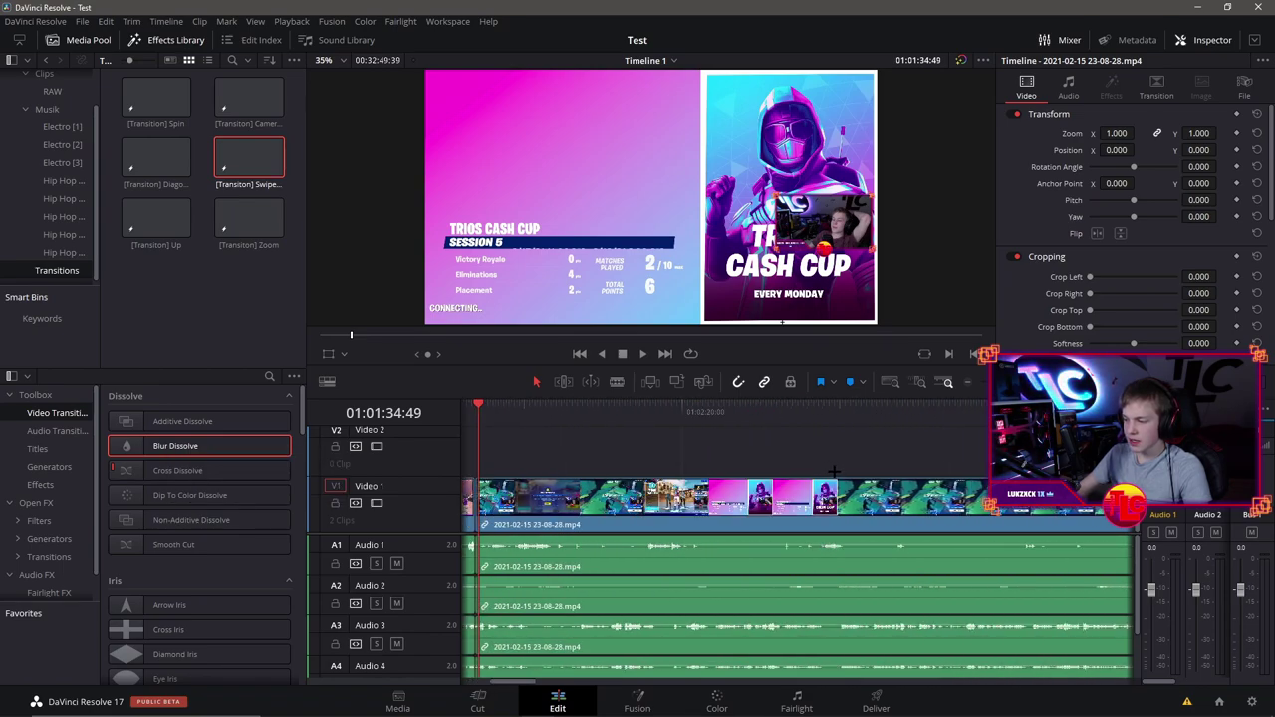
scroll(754, 483, "down", 10)
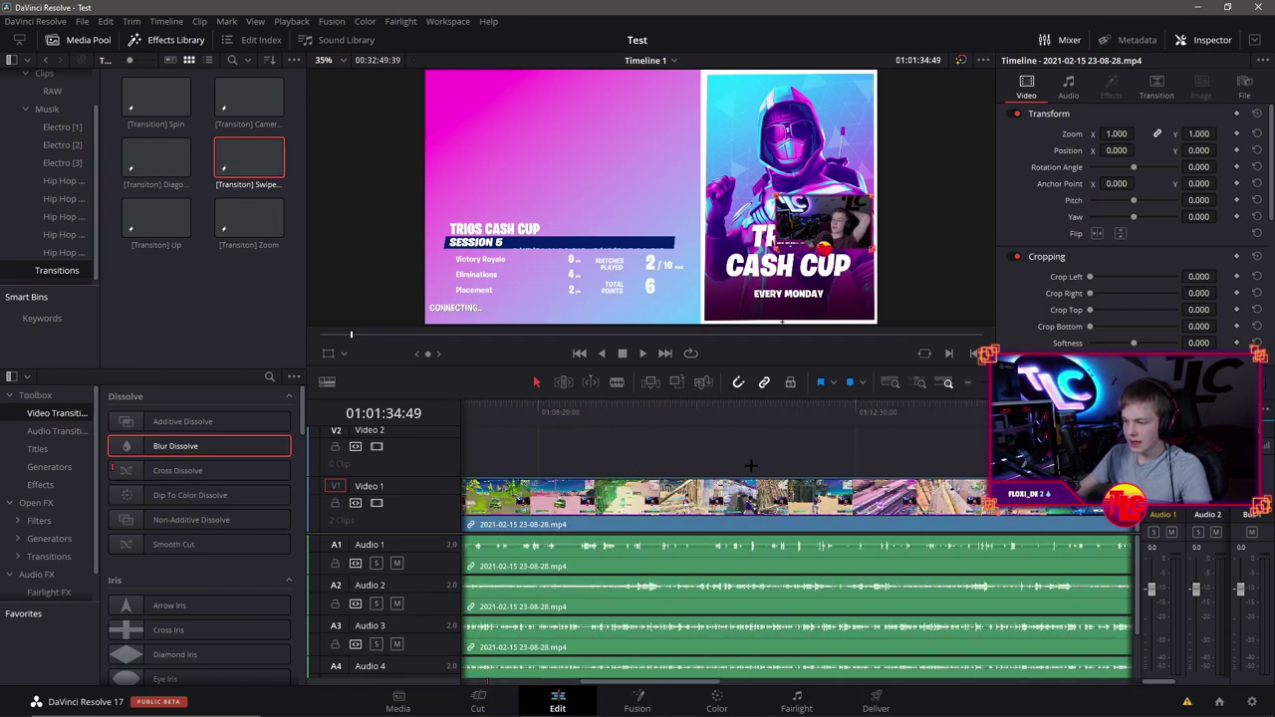
Step: Blade the gameplay clip at 01:23:48:55 and select the new edit point
key("b")
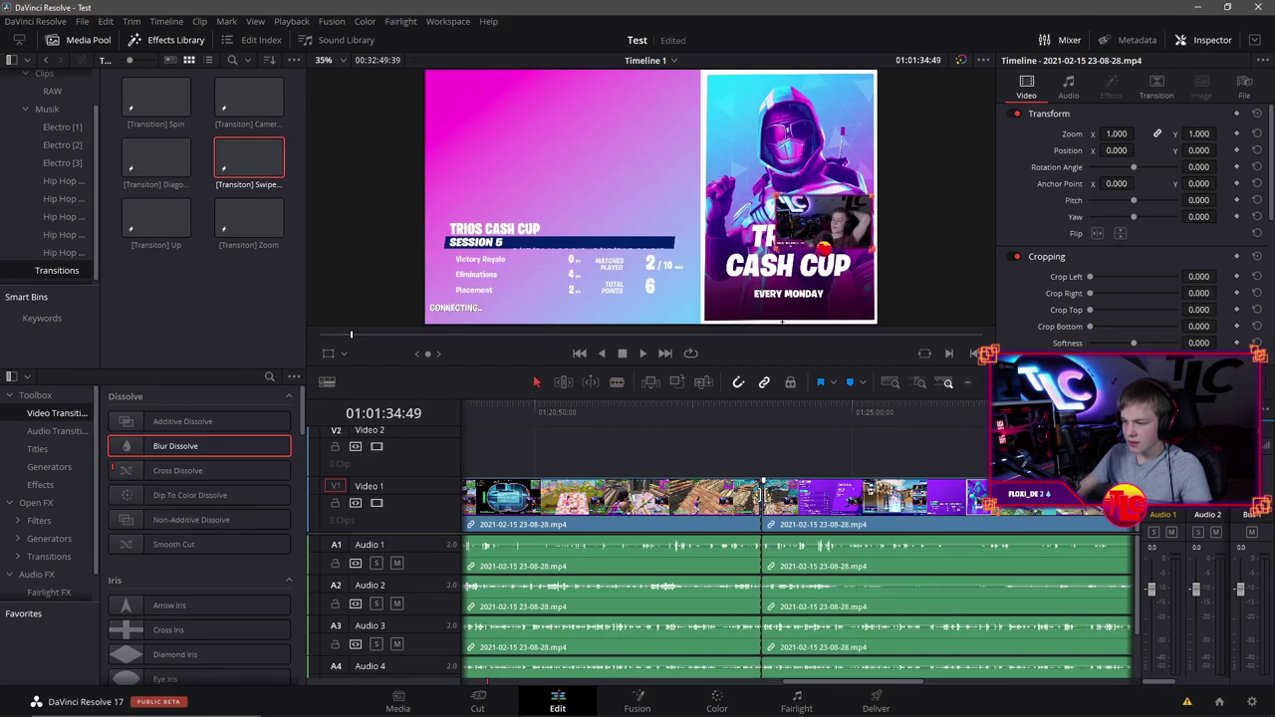
left_click(763, 496)
scroll(754, 493, "up", 5)
key("a")
scroll(756, 495, "up", 5)
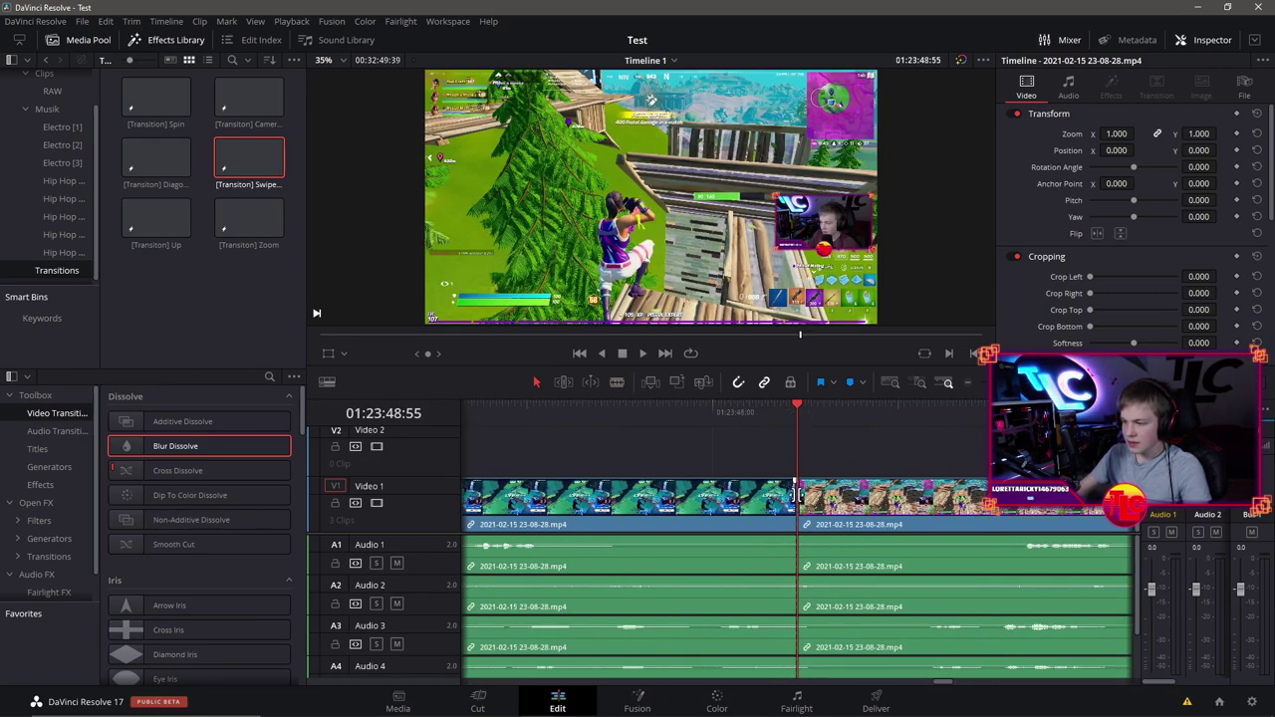
left_click(783, 489)
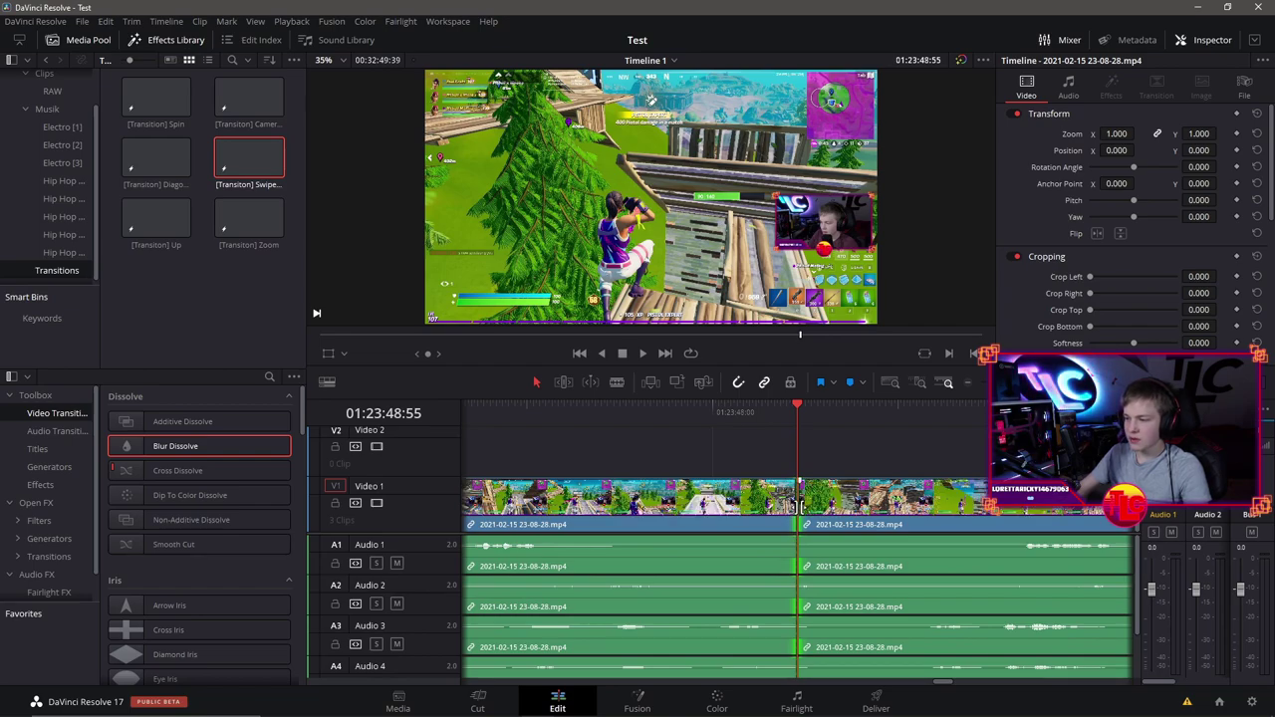
Step: Add a 14-frame Cross Dissolve at the new cut and drag it wider
right_click(796, 500)
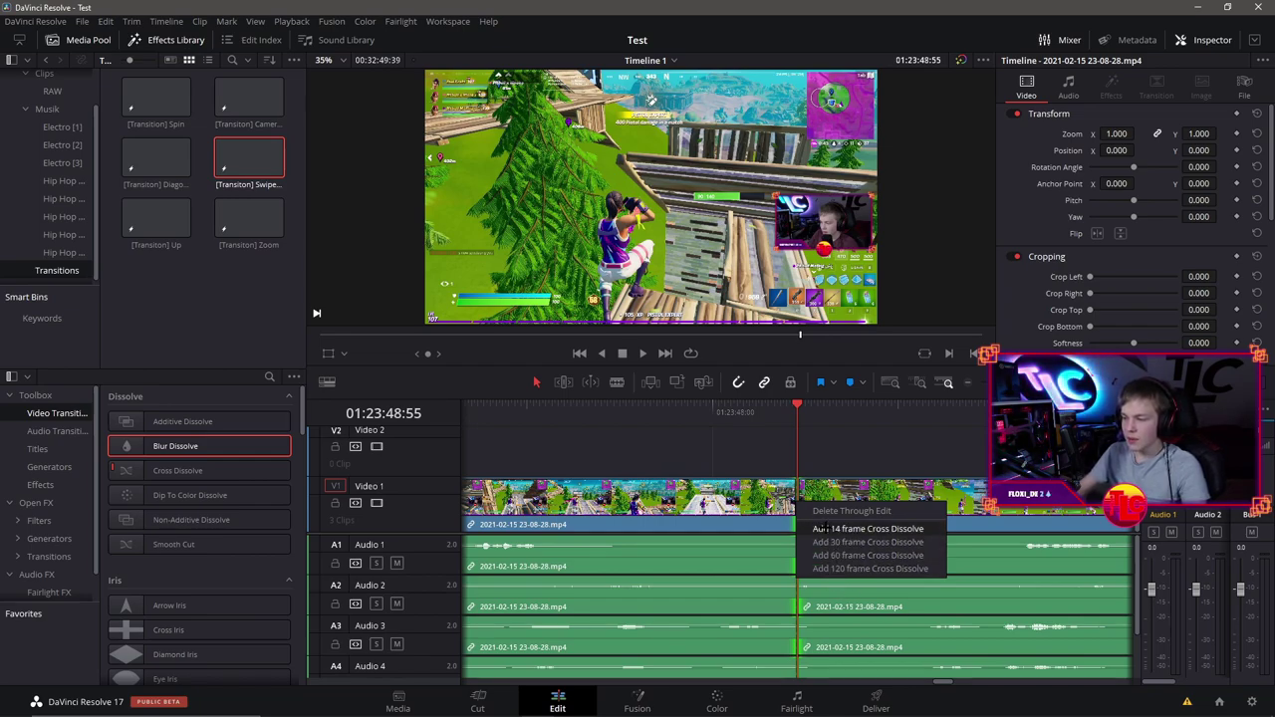
left_click(819, 528)
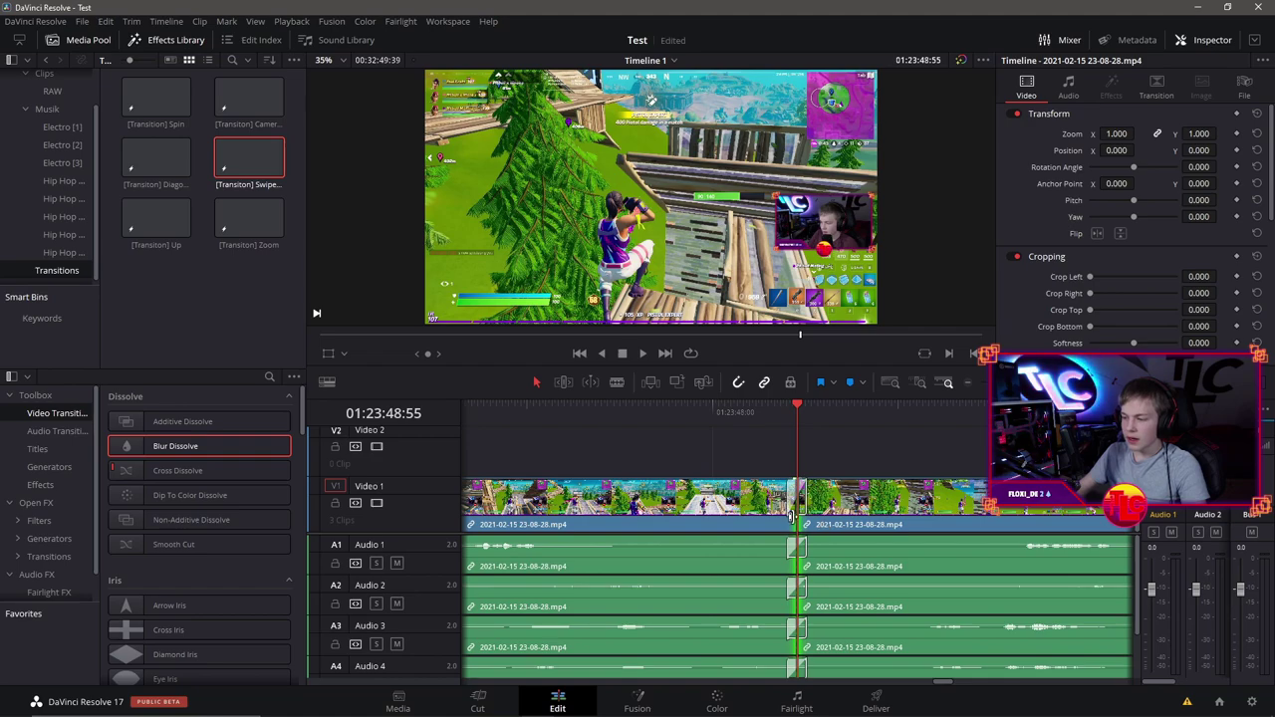
left_click_drag(814, 481, 856, 481)
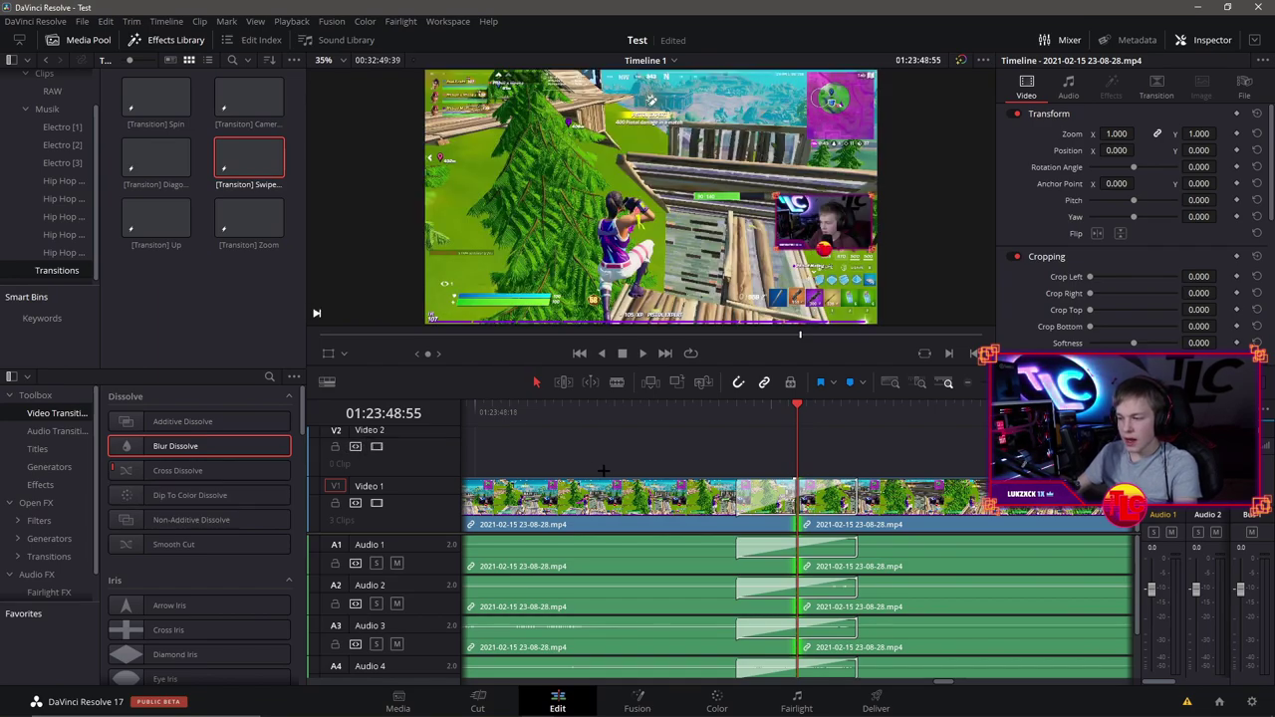
left_click(57, 430)
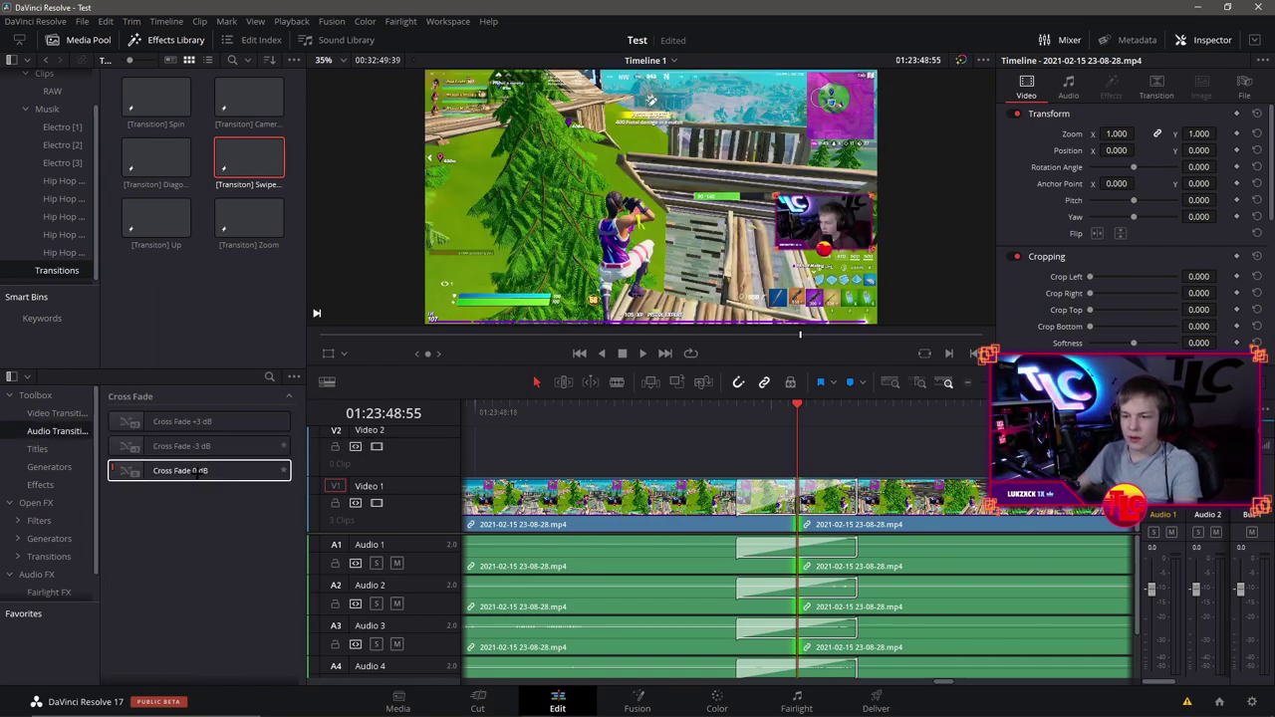
left_click(43, 412)
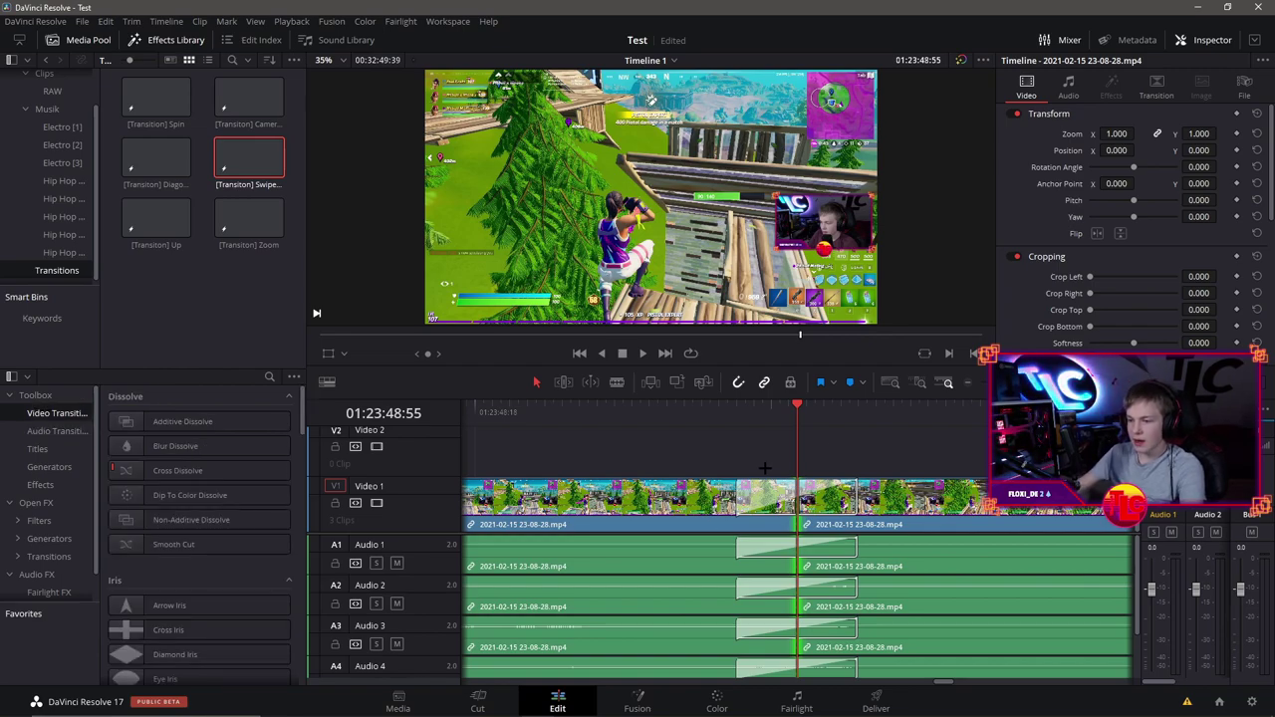
Step: Add a cross dissolve fade-out at the end of the last clip
scroll(742, 515, "down", 2)
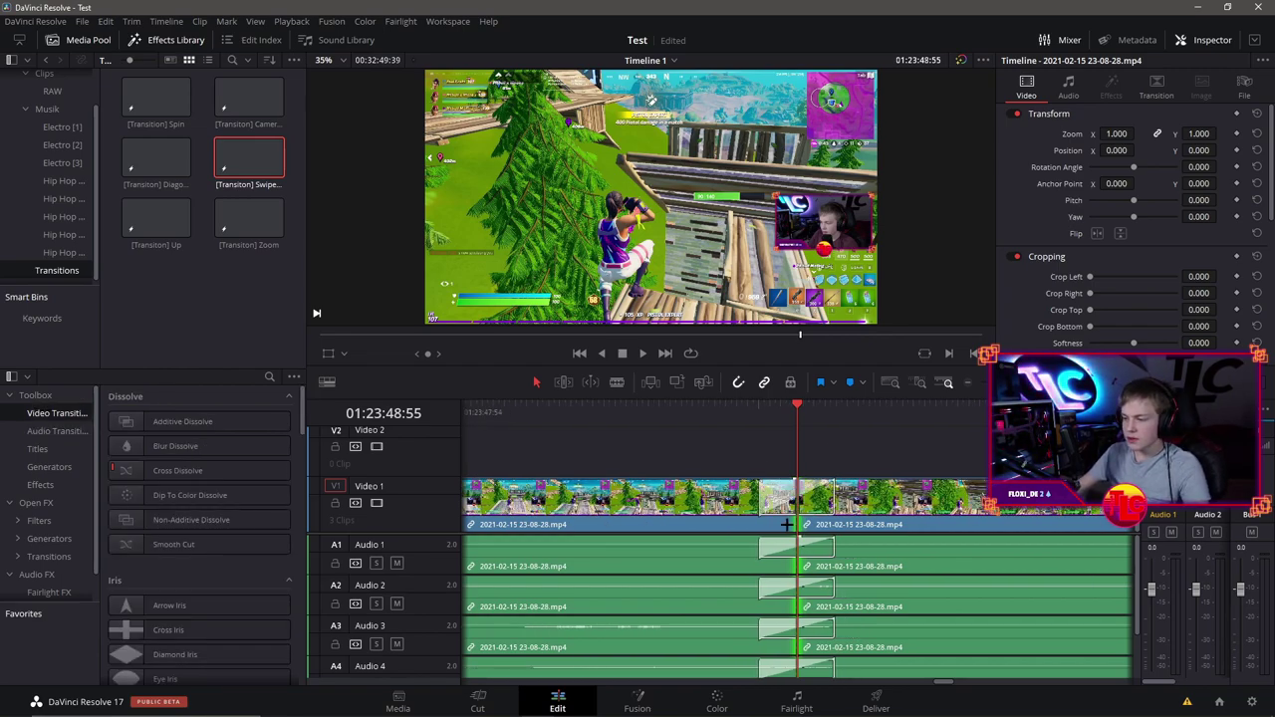
scroll(757, 517, "down", 2)
scroll(770, 519, "down", 2)
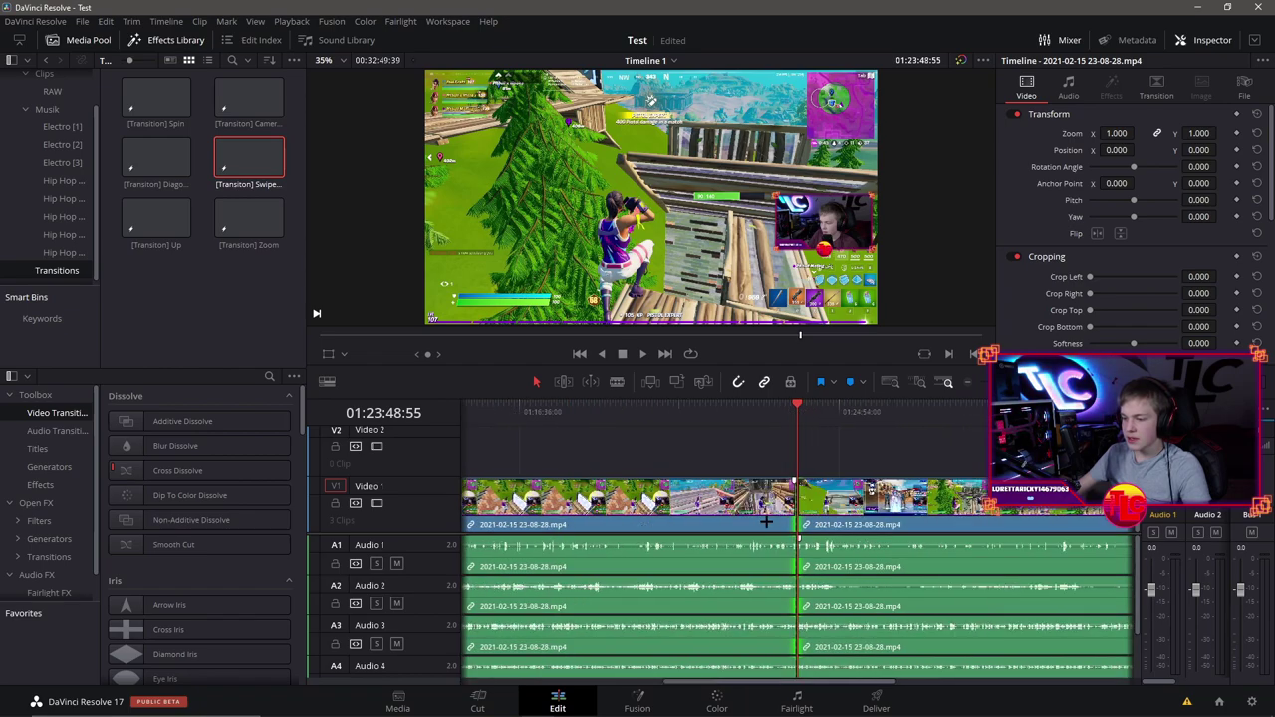
scroll(761, 528, "down", 5)
scroll(761, 528, "down", 3)
scroll(778, 478, "down", 3)
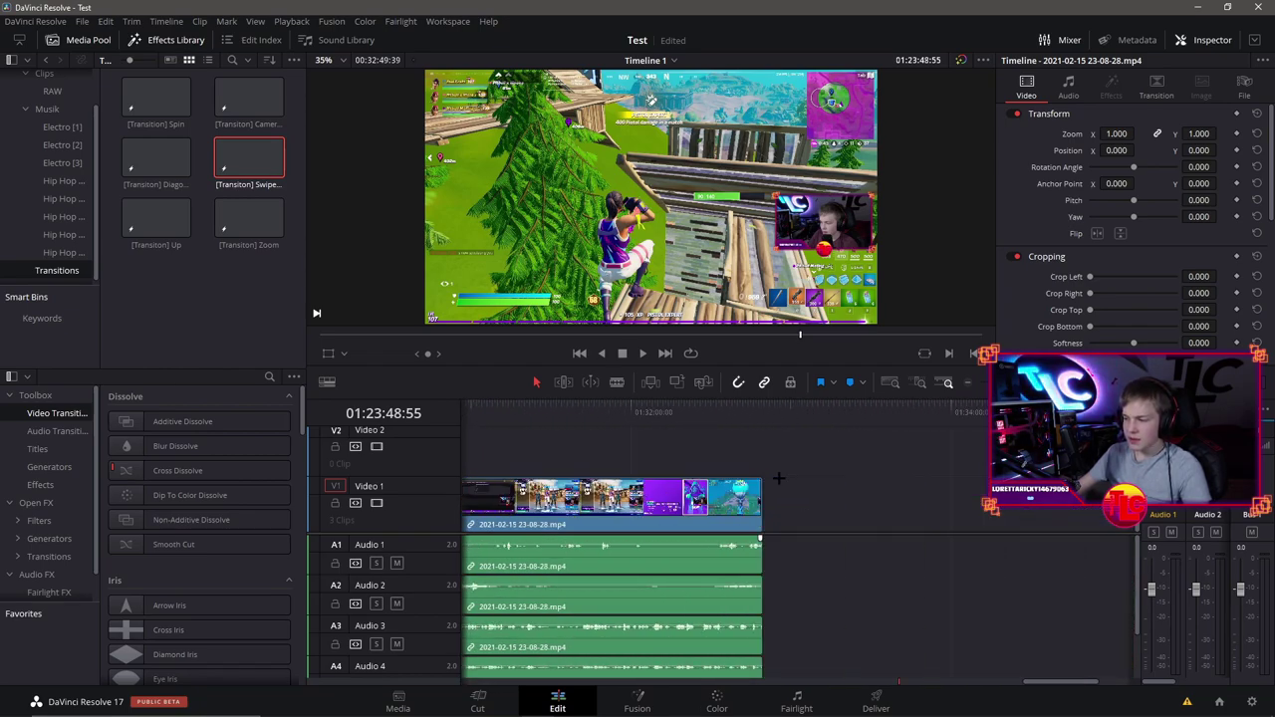
left_click(764, 414)
scroll(787, 468, "up", 5)
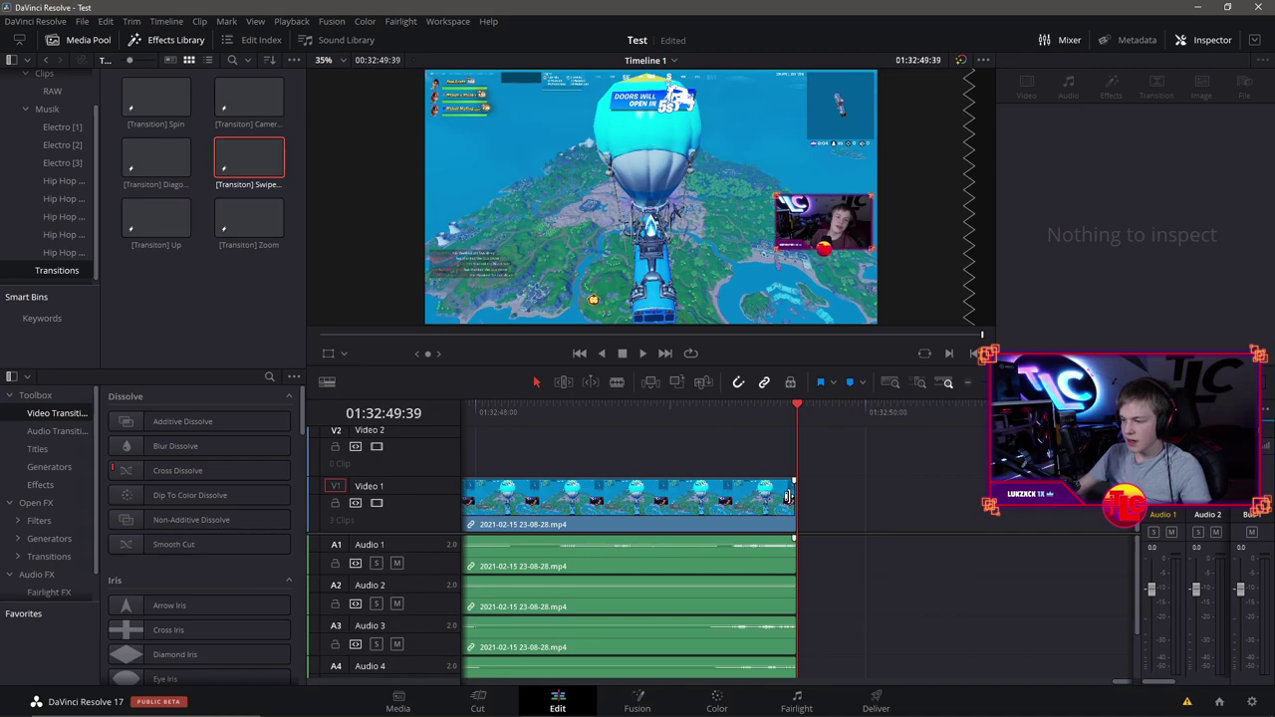
right_click(803, 500)
left_click(808, 505)
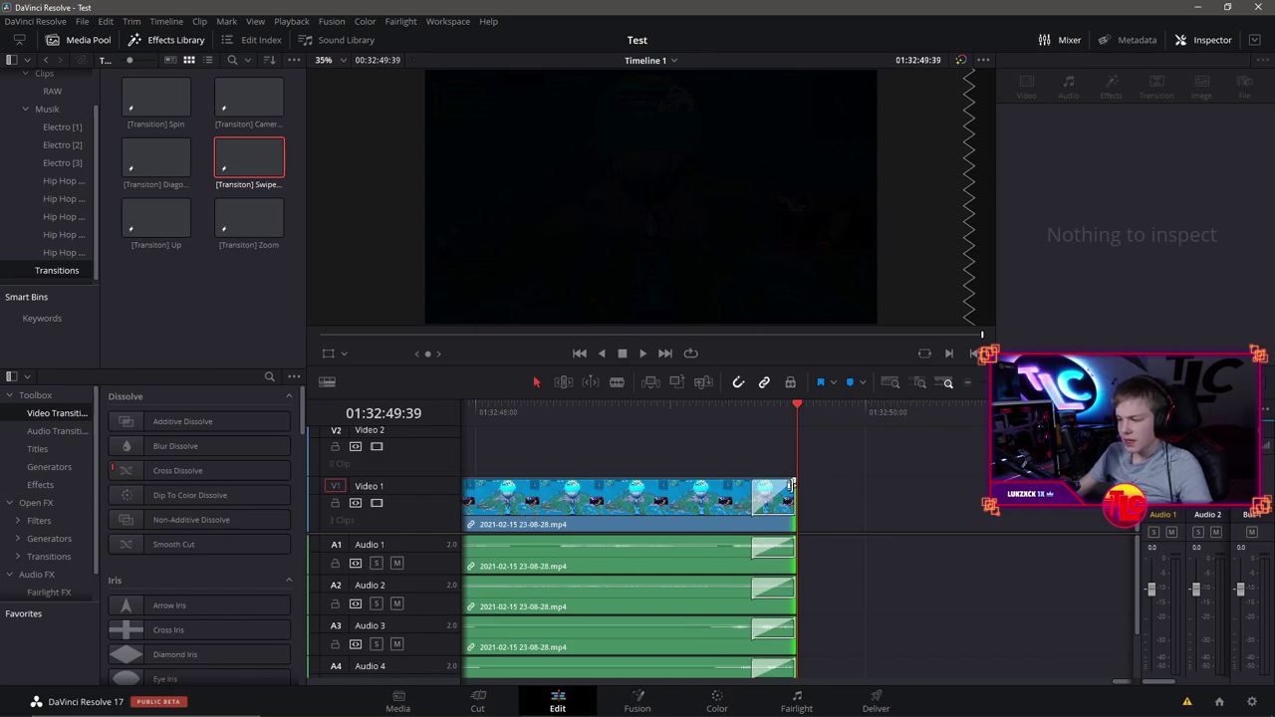
Step: Play the ending to check the fade-out, then move the playhead to 01:22:38:58
left_click(645, 418)
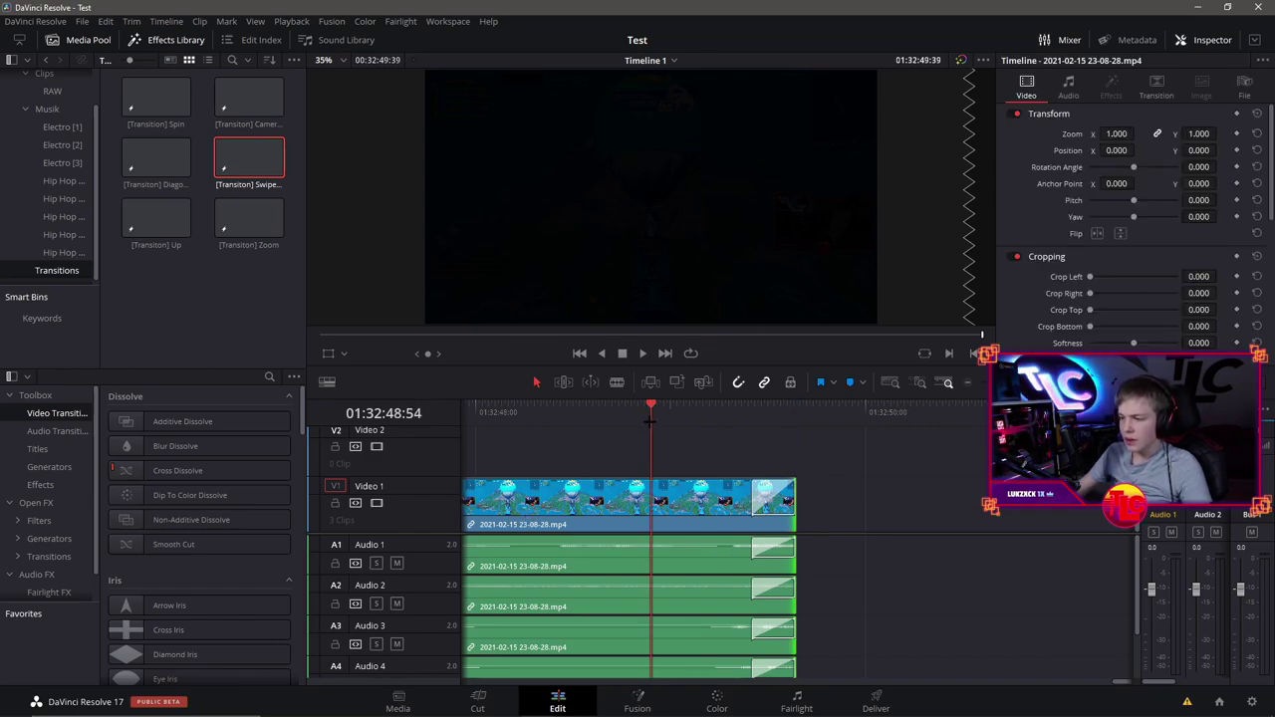
key("space")
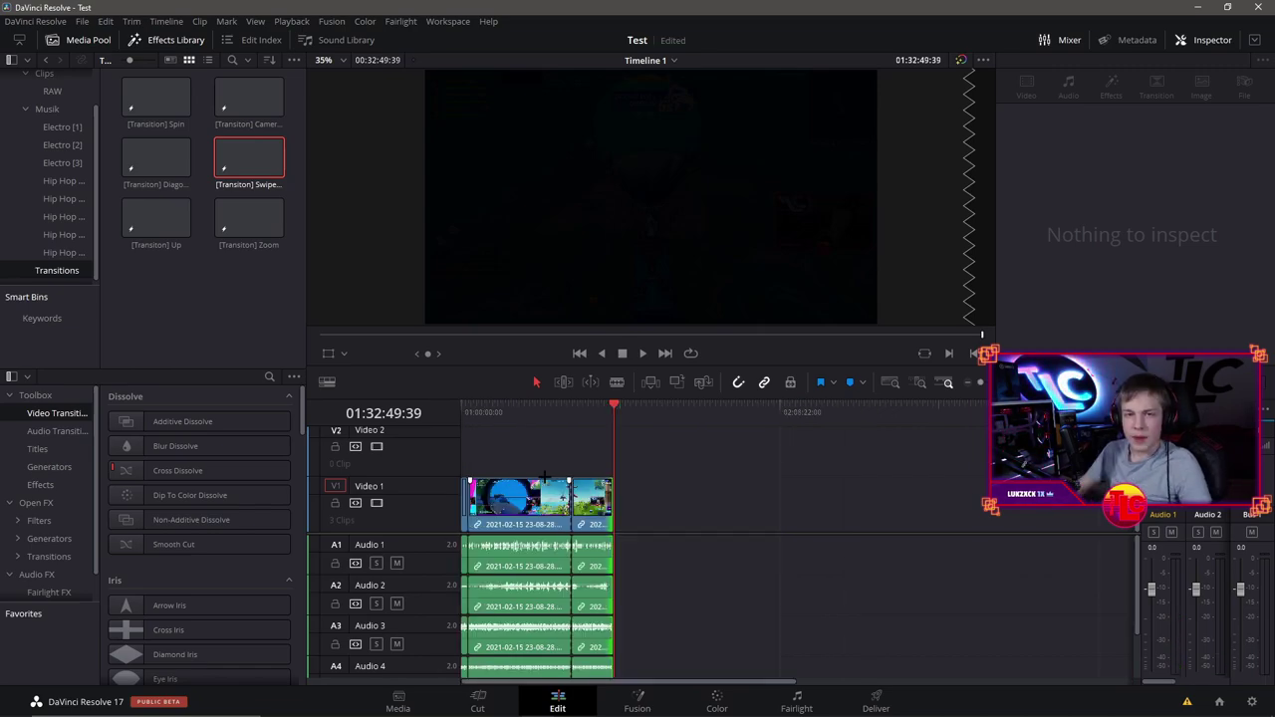
scroll(543, 478, "down", 5)
scroll(696, 475, "up", 5)
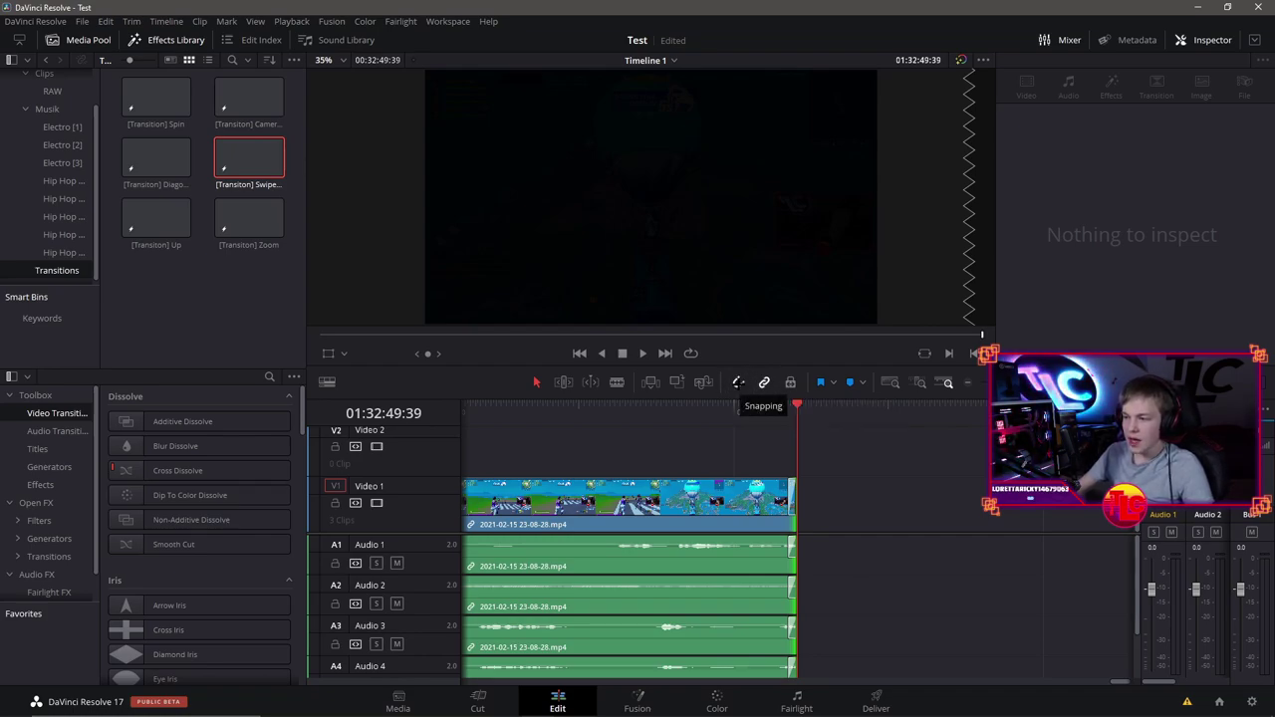
scroll(570, 468, "down", 3)
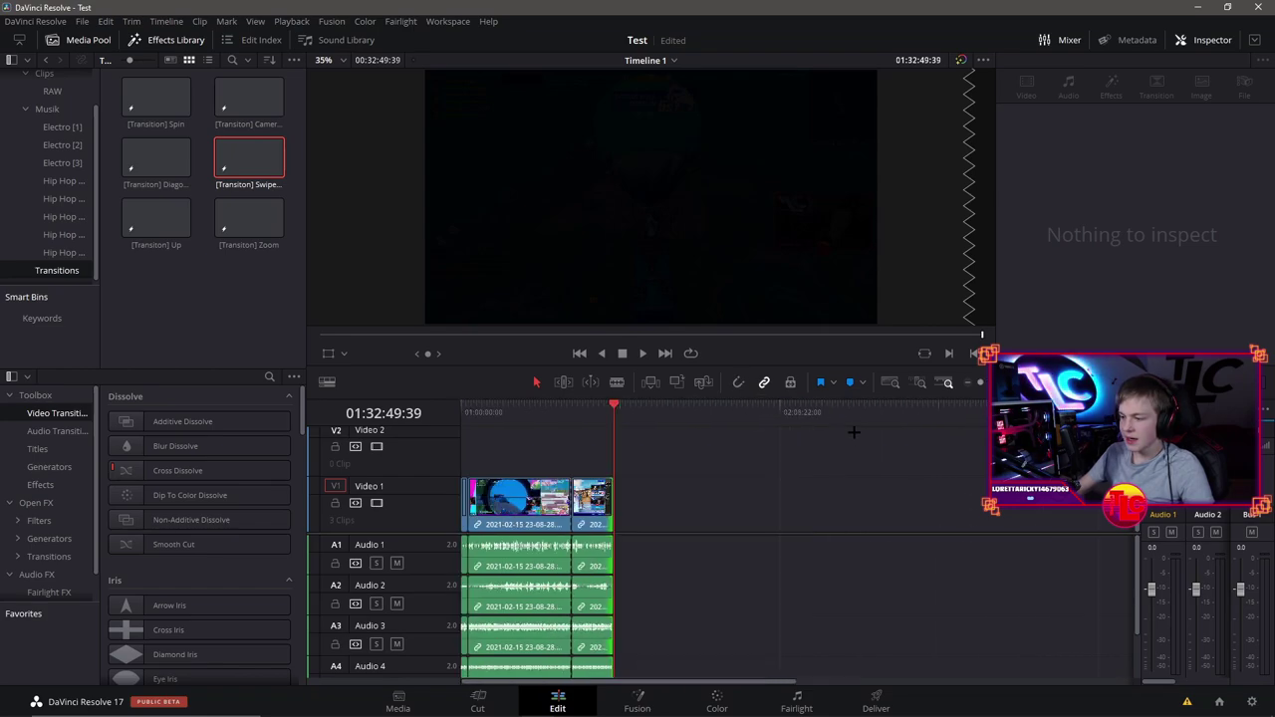
left_click(564, 430)
scroll(840, 431, "up", 3)
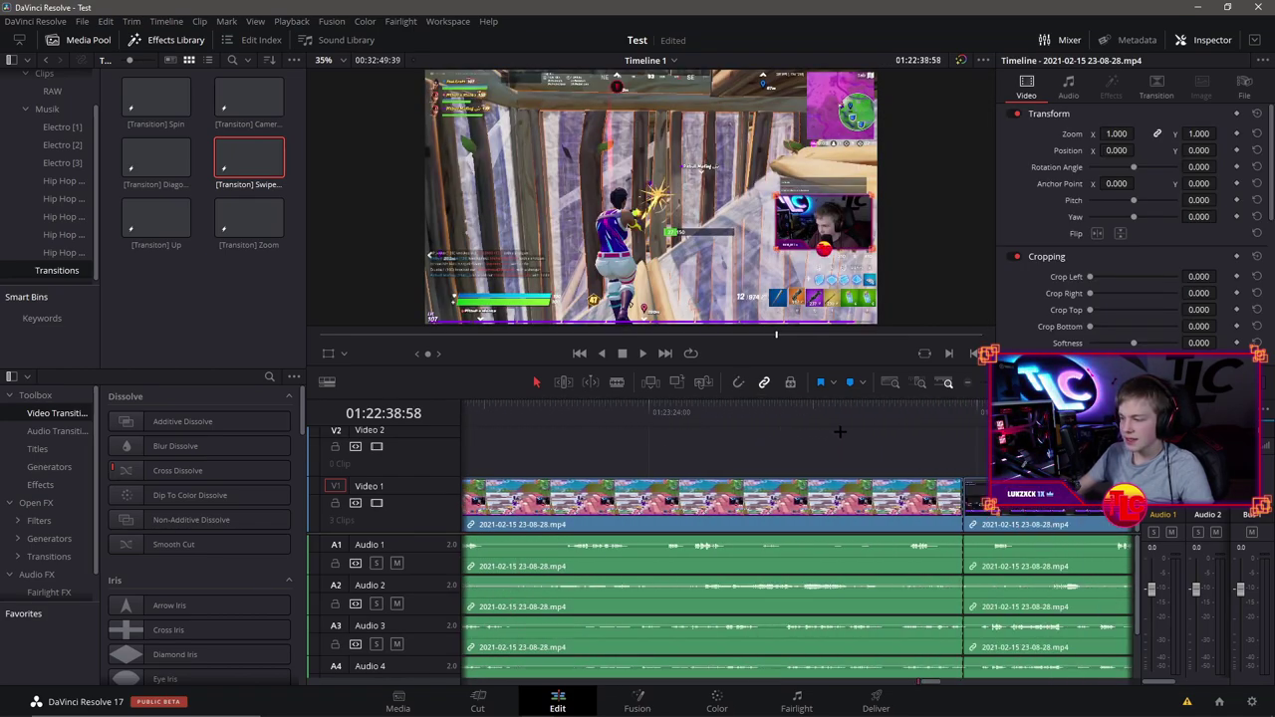
Step: Turn on snapping and slide the second Video 1 clip flush against the first
scroll(840, 431, "down", 2)
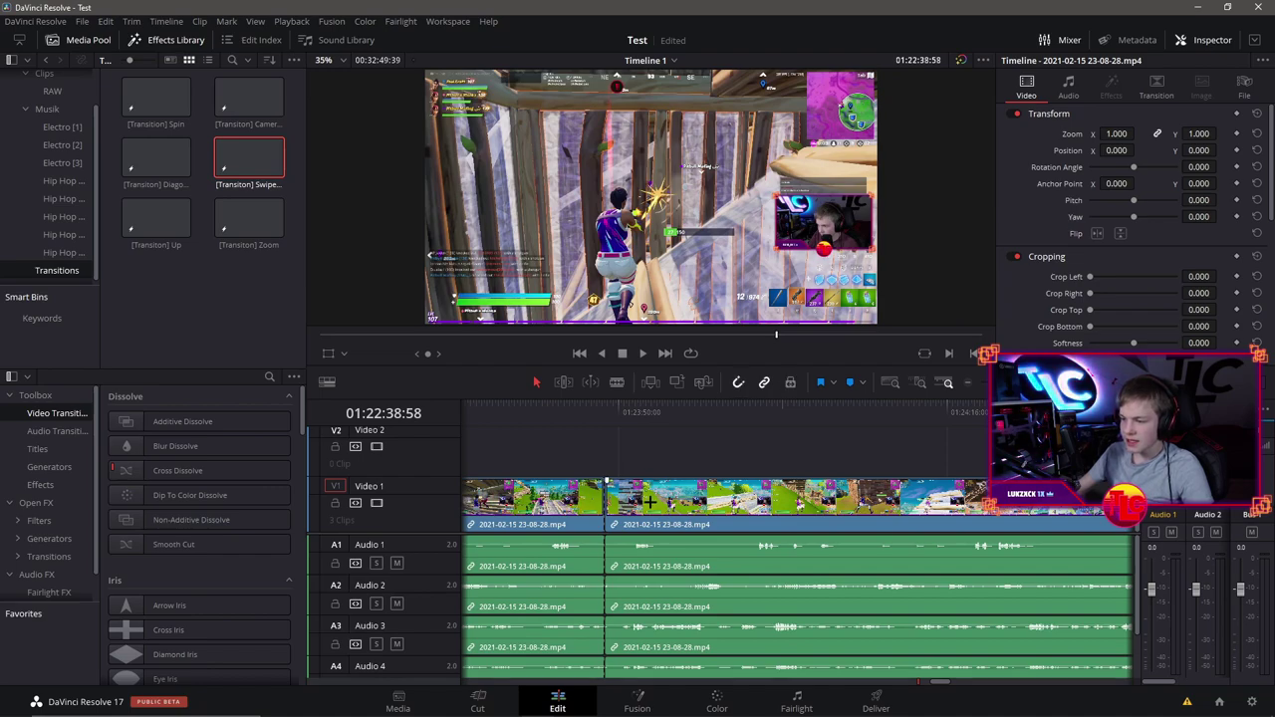
mouse_move(696, 518)
left_mouse_down()
mouse_move(737, 519)
mouse_move(705, 518)
mouse_move(724, 518)
mouse_move(711, 496)
left_mouse_up()
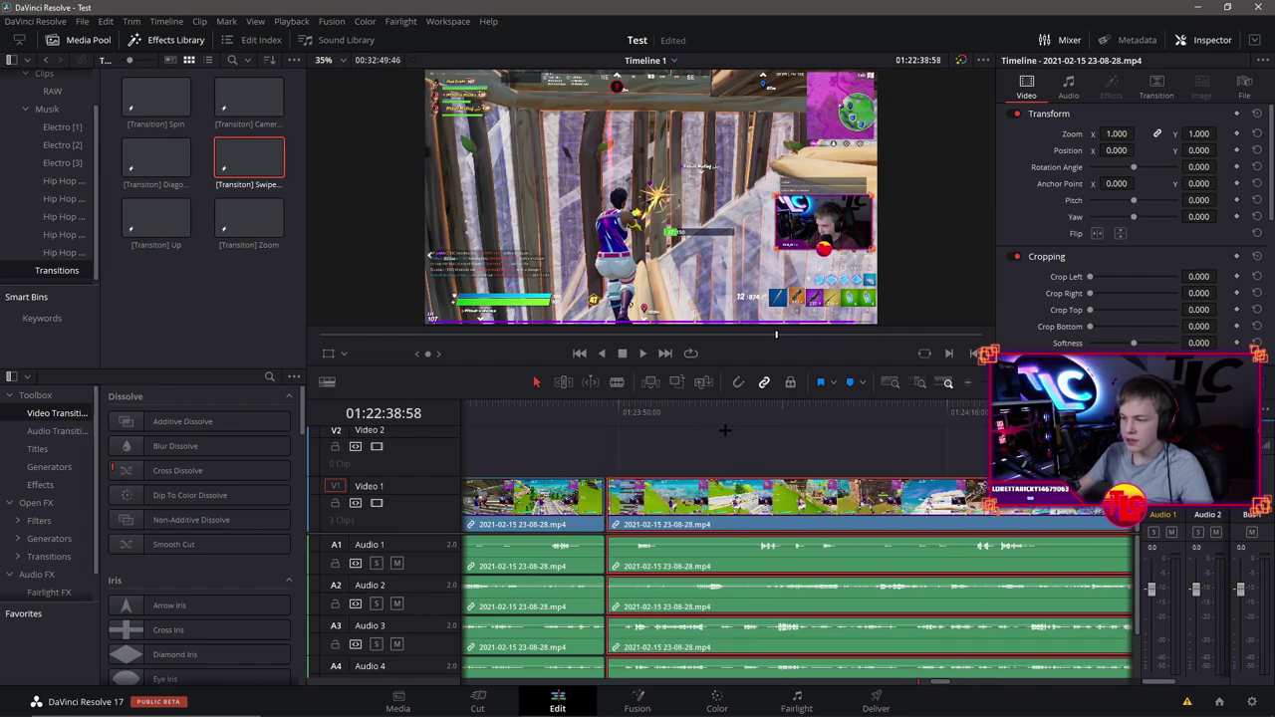
left_click(738, 381)
left_click_drag(709, 498, 709, 518)
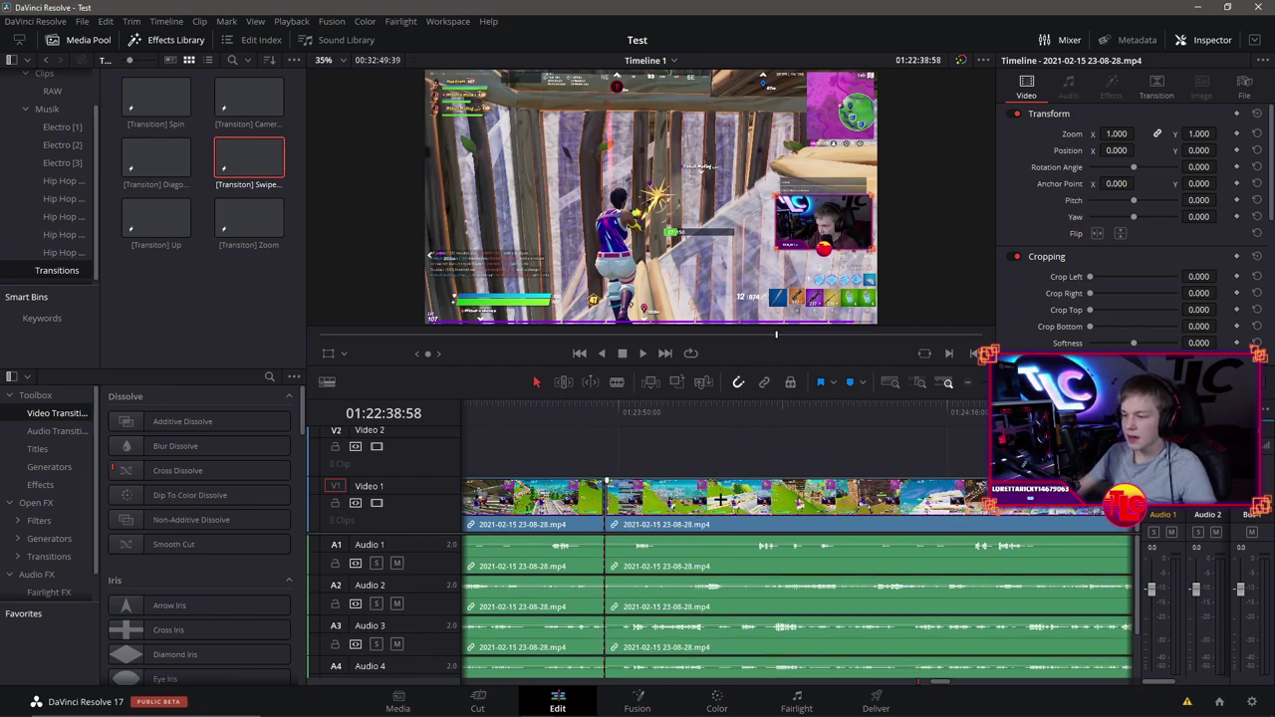
Step: With Linked Selection on, select the clips across all tracks and apply the last context-menu clip command
left_click(636, 577)
left_click(654, 600)
left_click(654, 632)
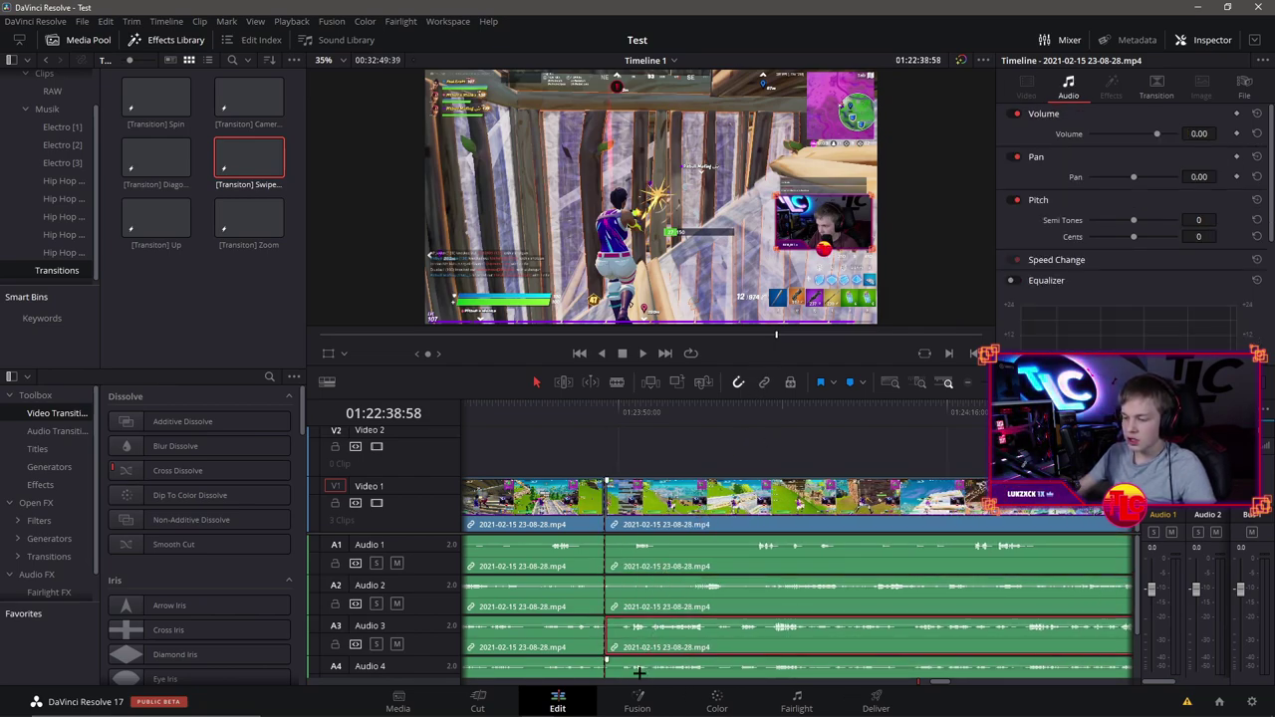
left_click(641, 671)
left_click(678, 524)
left_click(679, 565)
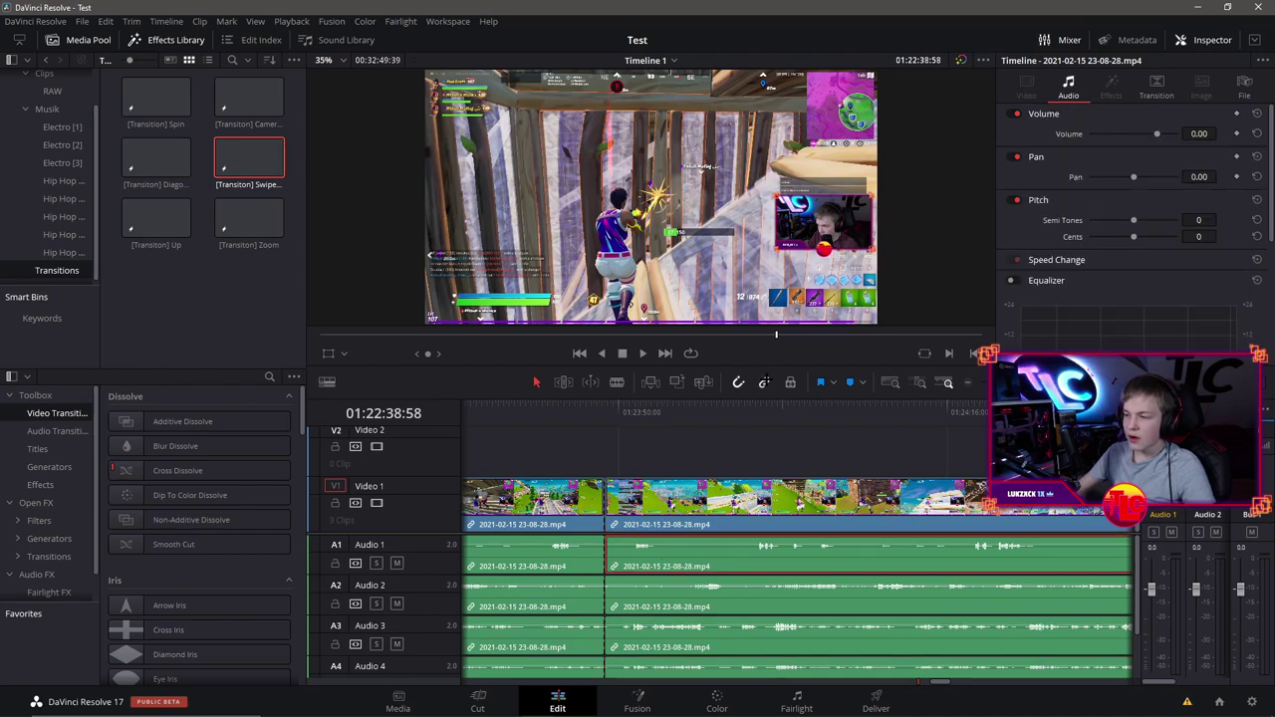
left_click(764, 382)
mouse_move(746, 443)
left_mouse_down()
mouse_move(722, 632)
mouse_move(728, 597)
left_mouse_up()
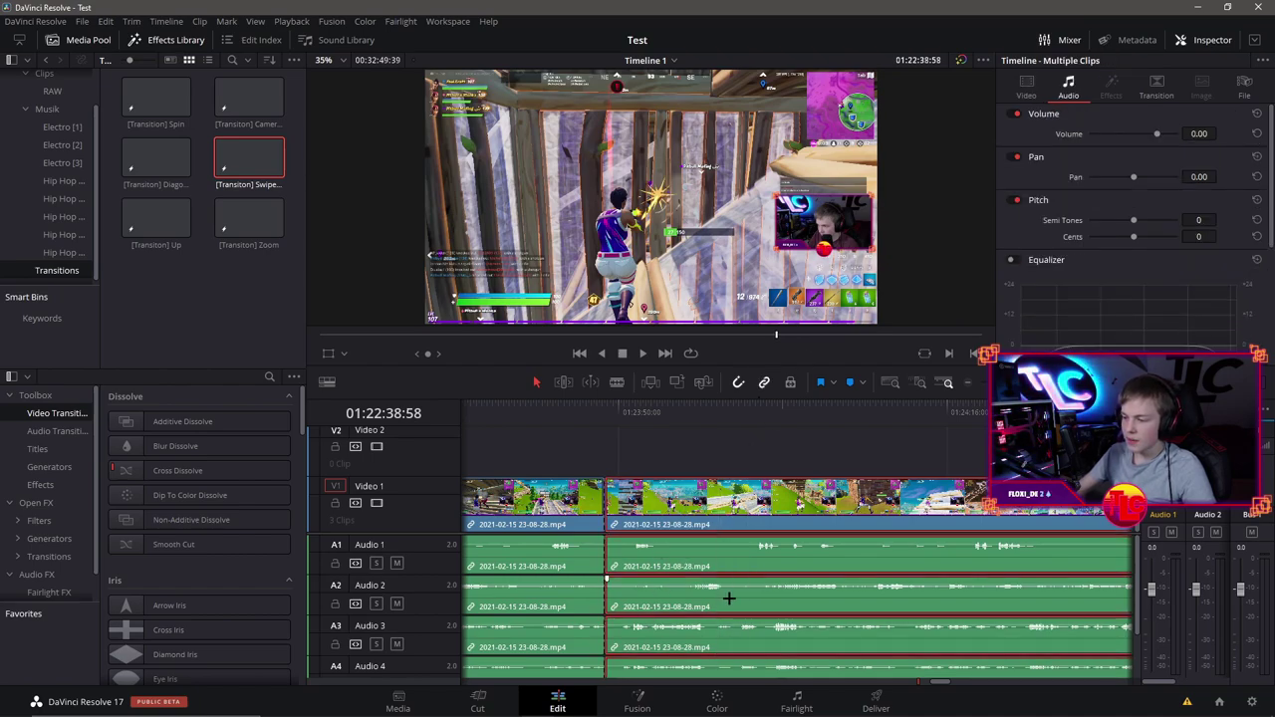
right_click(729, 594)
left_click(770, 582)
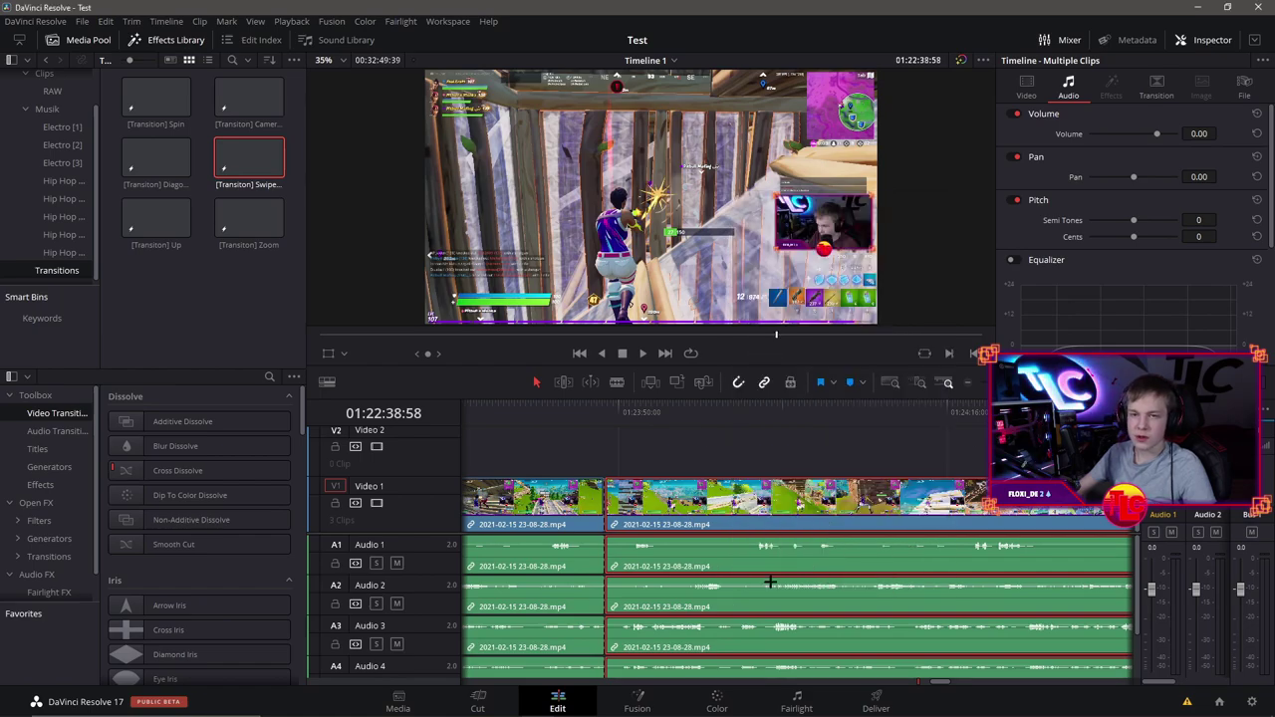
Step: Turn Linked Selection off, deselect all clips, and move the playhead to 01:24:06:03
left_click(764, 381)
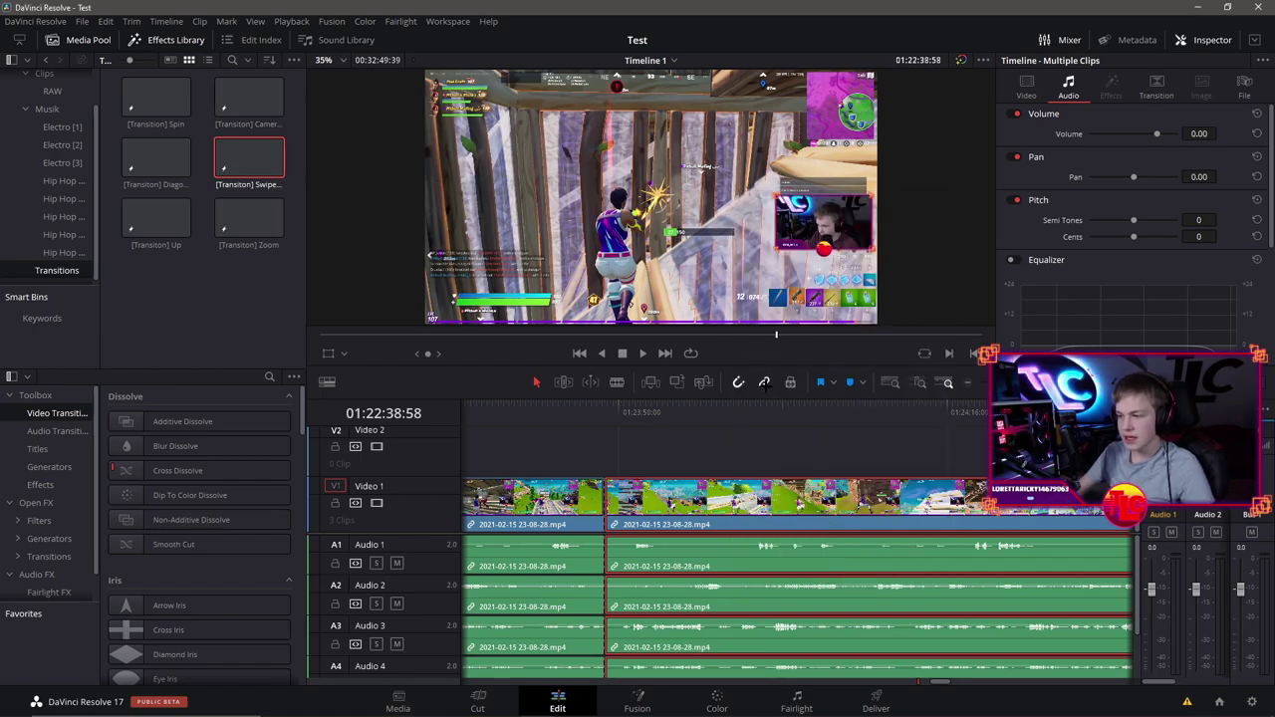
left_click(773, 452)
left_click_drag(672, 409, 820, 409)
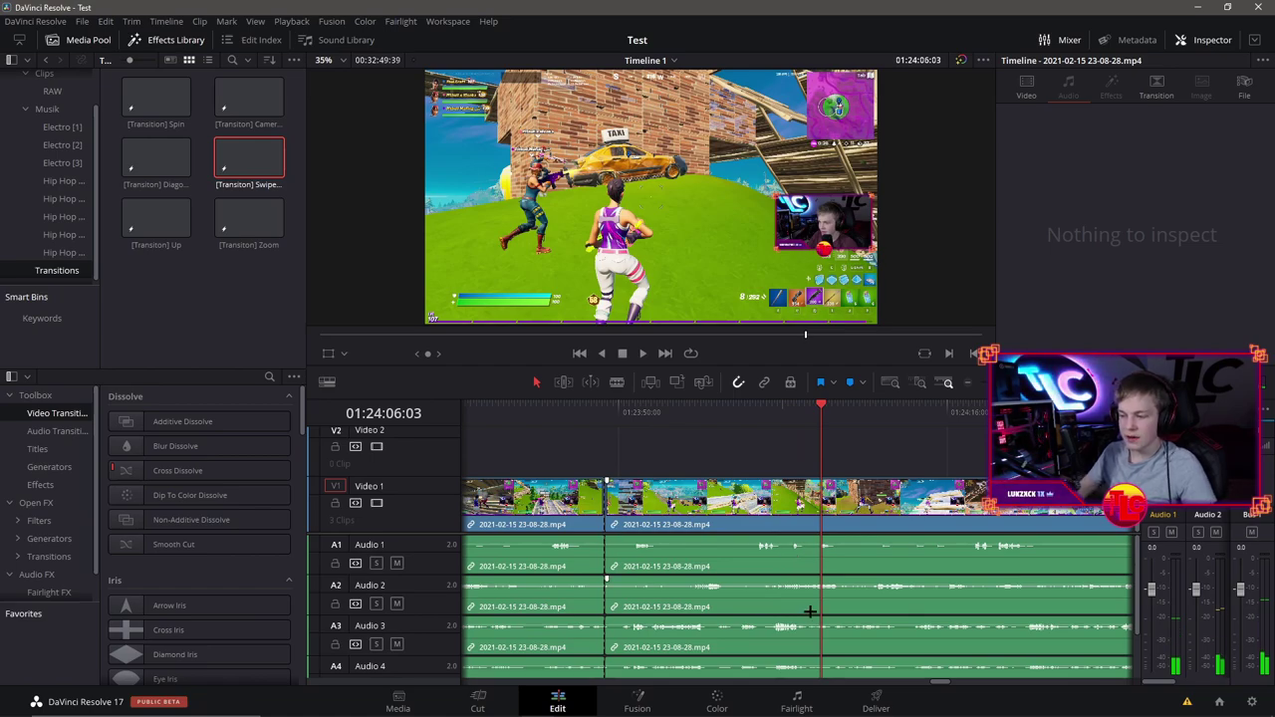
Step: Zoom the timeline to fit, open the second Hip Hop bin, and drag ES_Focused onto Audio 5
key("shift+z")
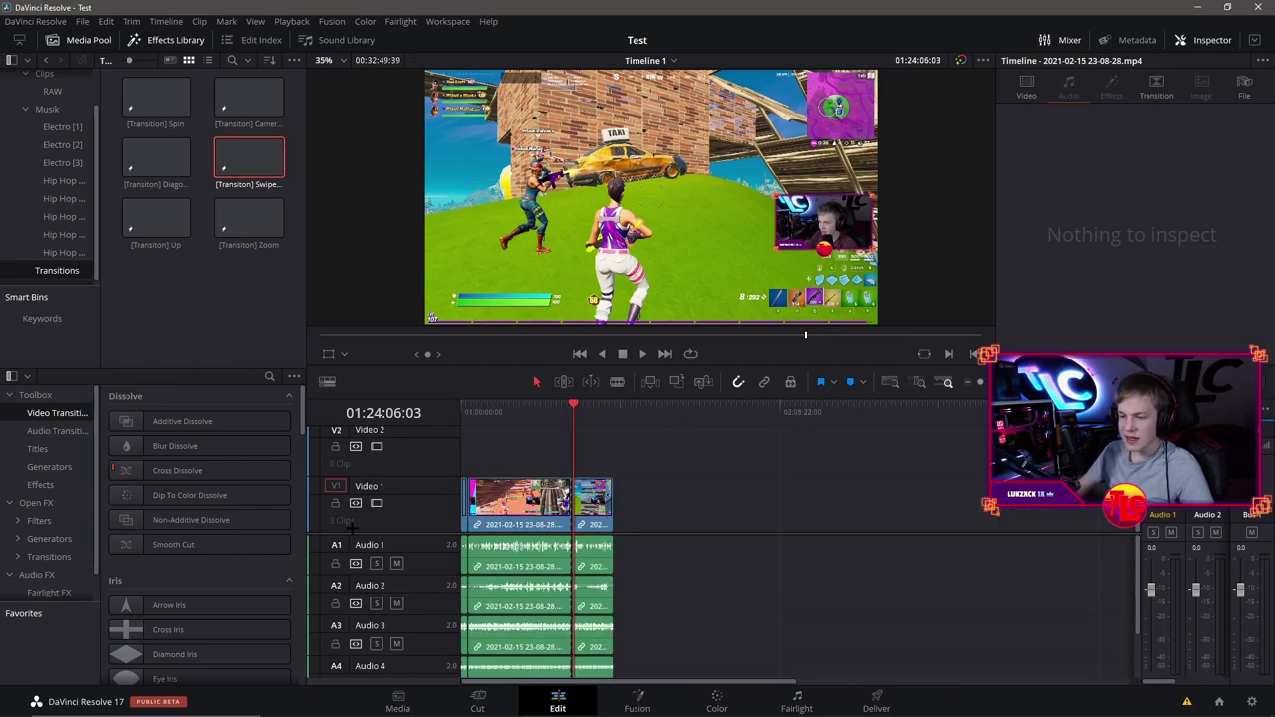
scroll(364, 518, "down", 2)
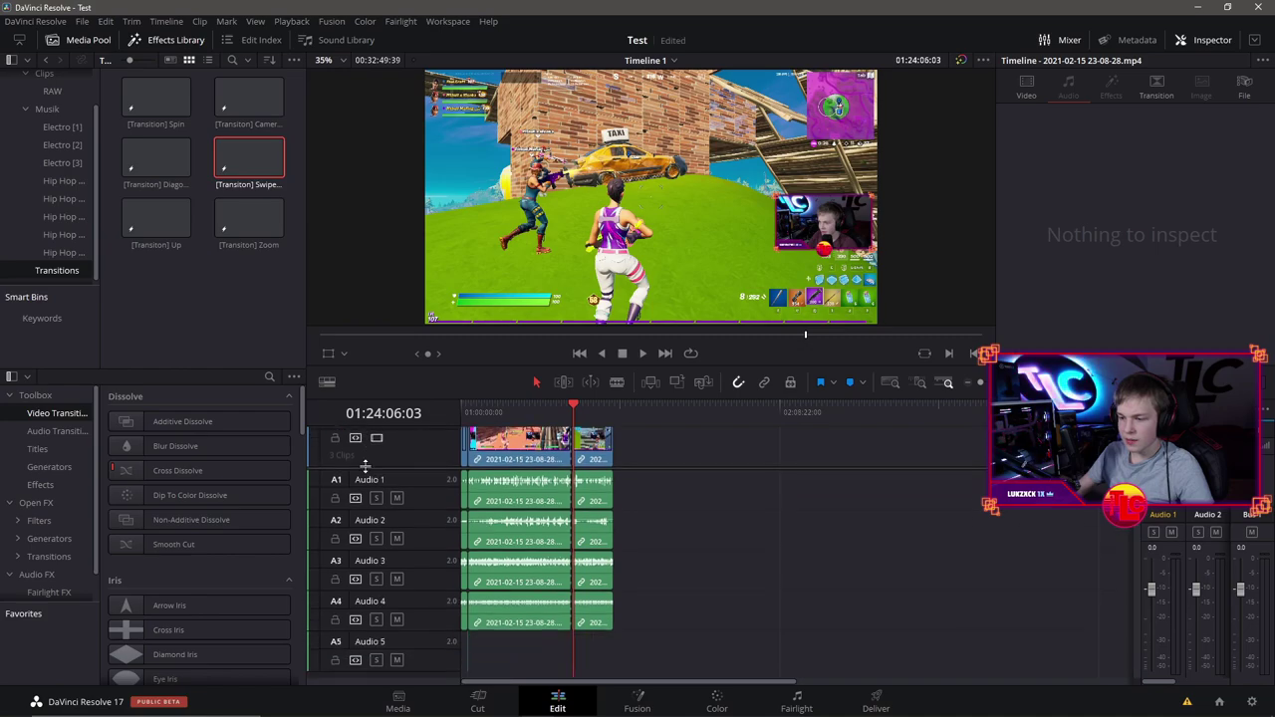
left_click(62, 198)
mouse_move(152, 157)
left_mouse_down()
mouse_move(475, 657)
mouse_move(458, 647)
left_mouse_up()
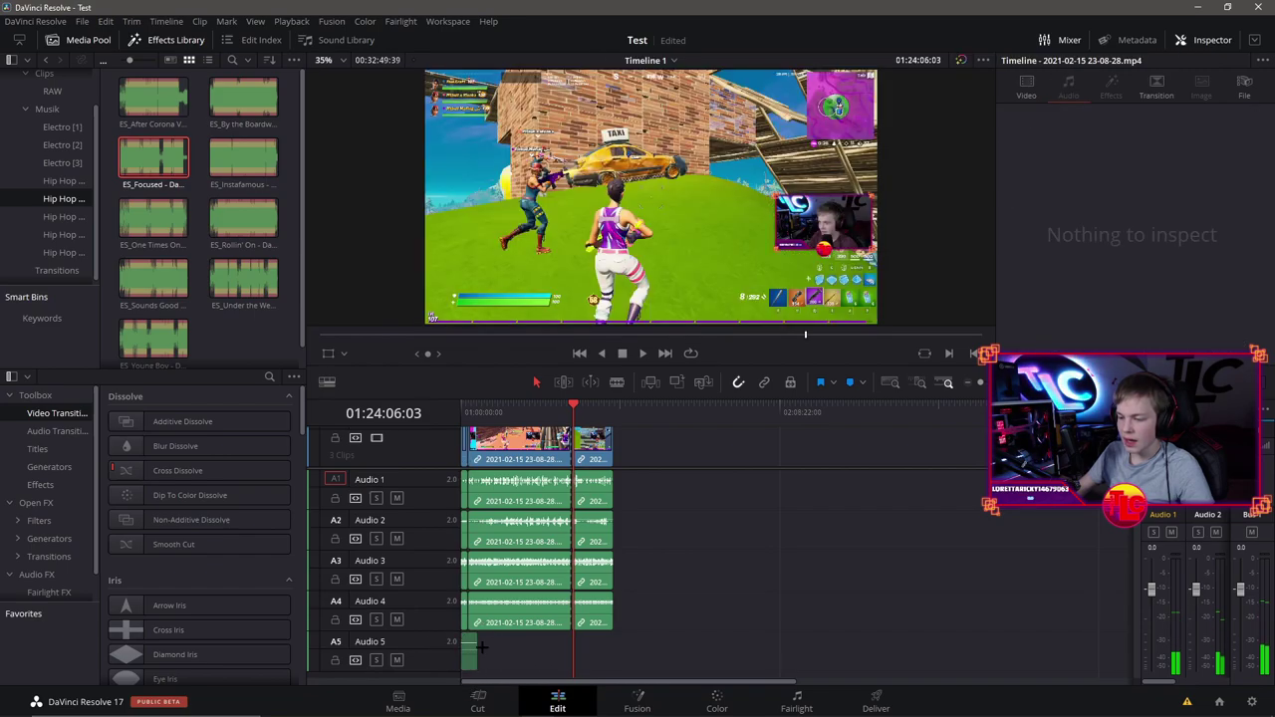
Step: Preview ES_Instafamous and ES_Focused, then drag ES_Focused's ending from the source viewer onto Audio 5
left_click(243, 157)
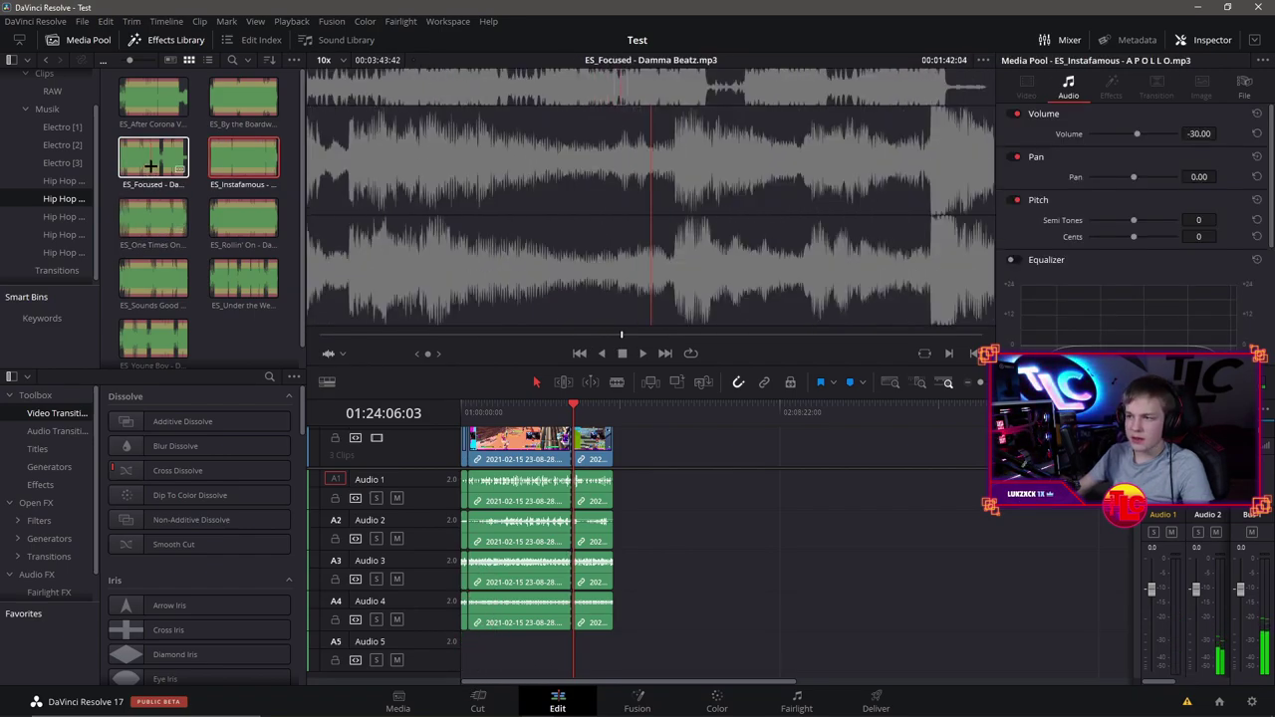
left_click(149, 162)
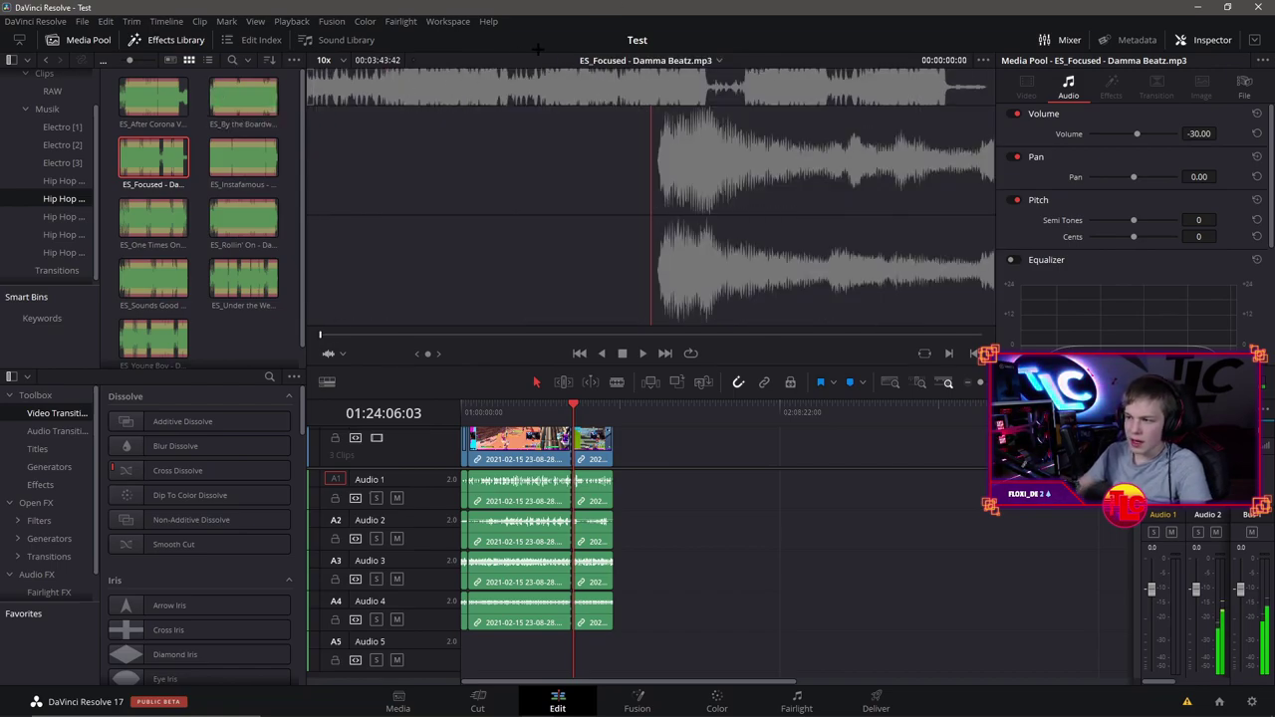
left_click(948, 95)
mouse_move(958, 109)
left_mouse_down()
mouse_move(629, 440)
mouse_move(468, 643)
left_mouse_up()
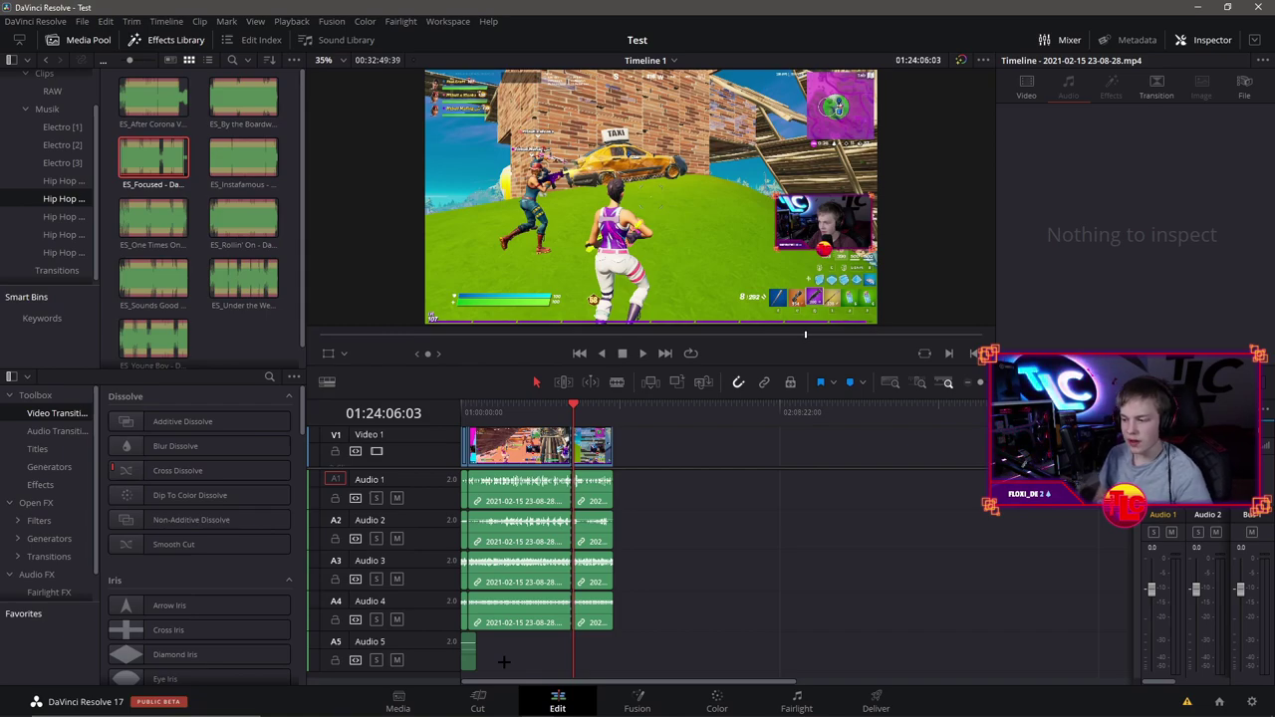
left_click(239, 341)
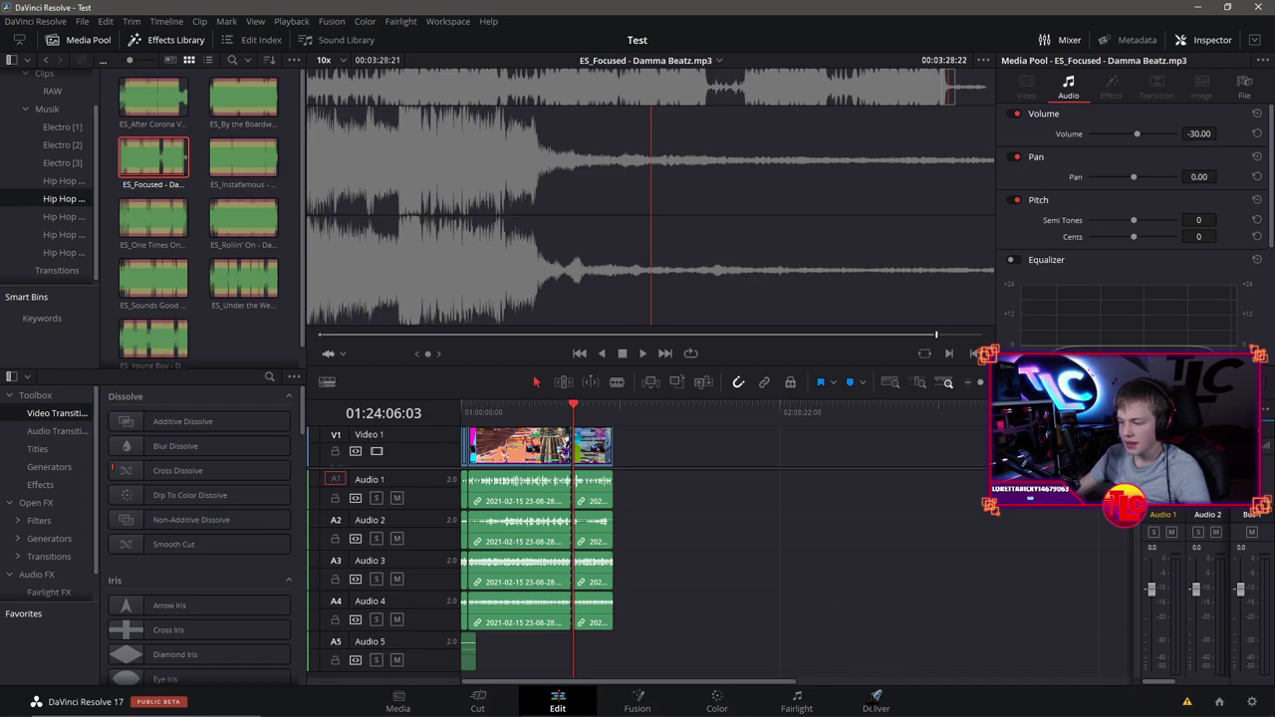
Step: On the Deliver page, set the render file name to Test
left_click(875, 700)
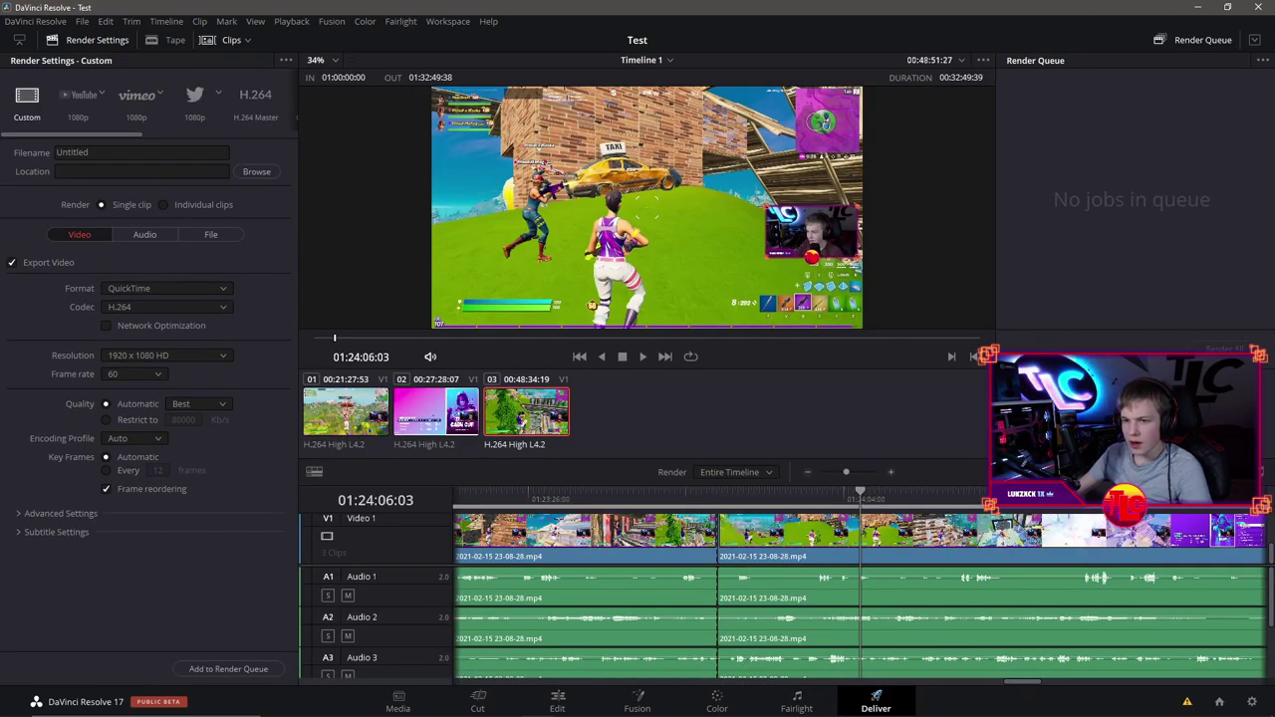
left_click(126, 151)
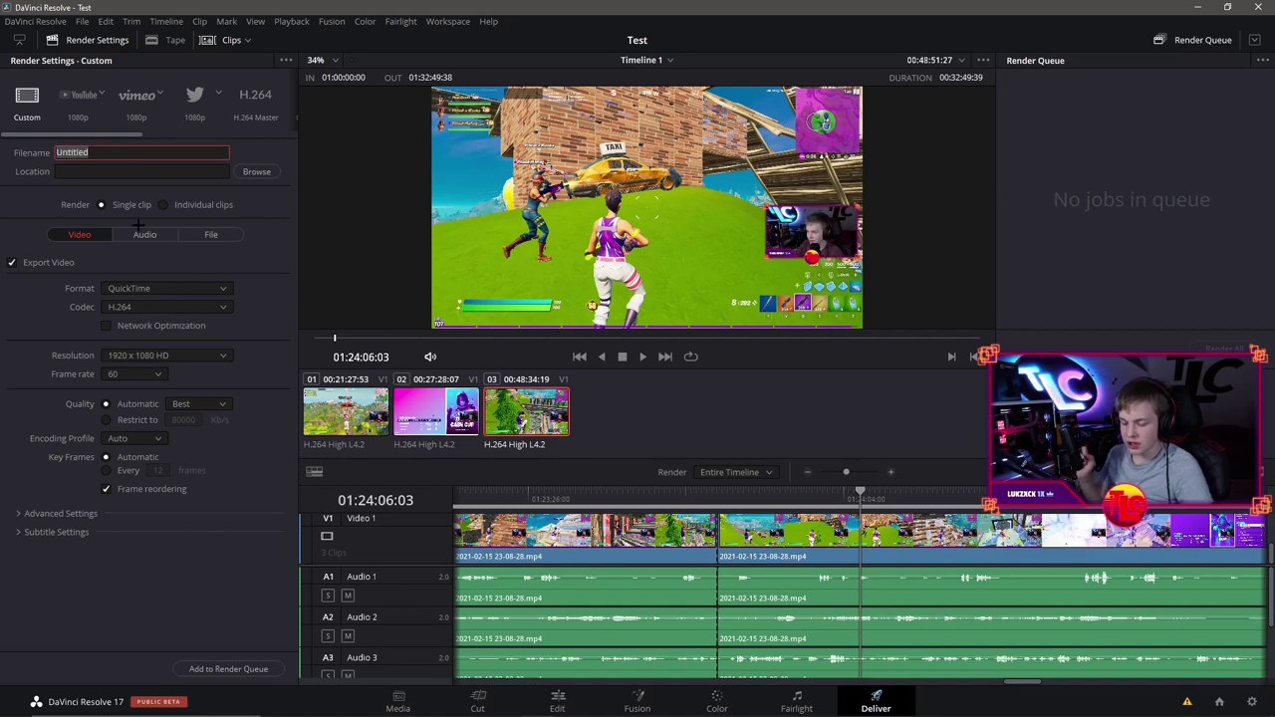
type("Test")
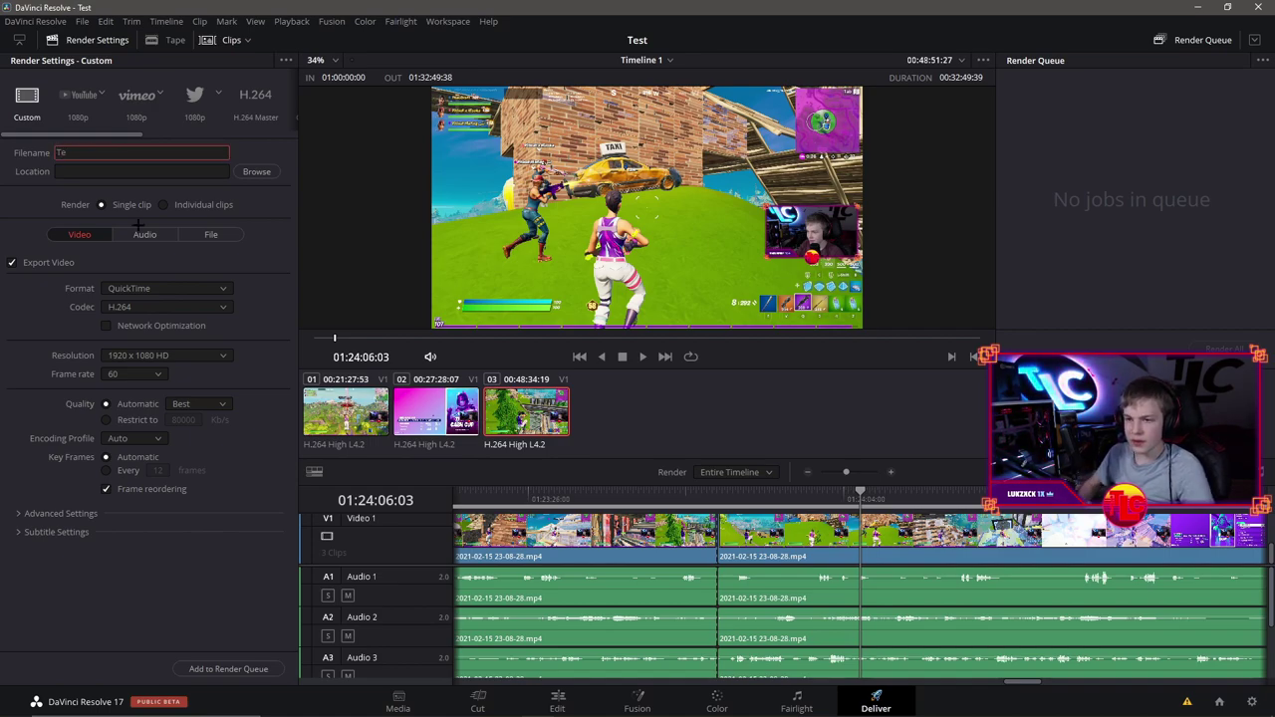
Step: Set the render location to the Fertige Videos folder in D:\Youtube
left_click(256, 171)
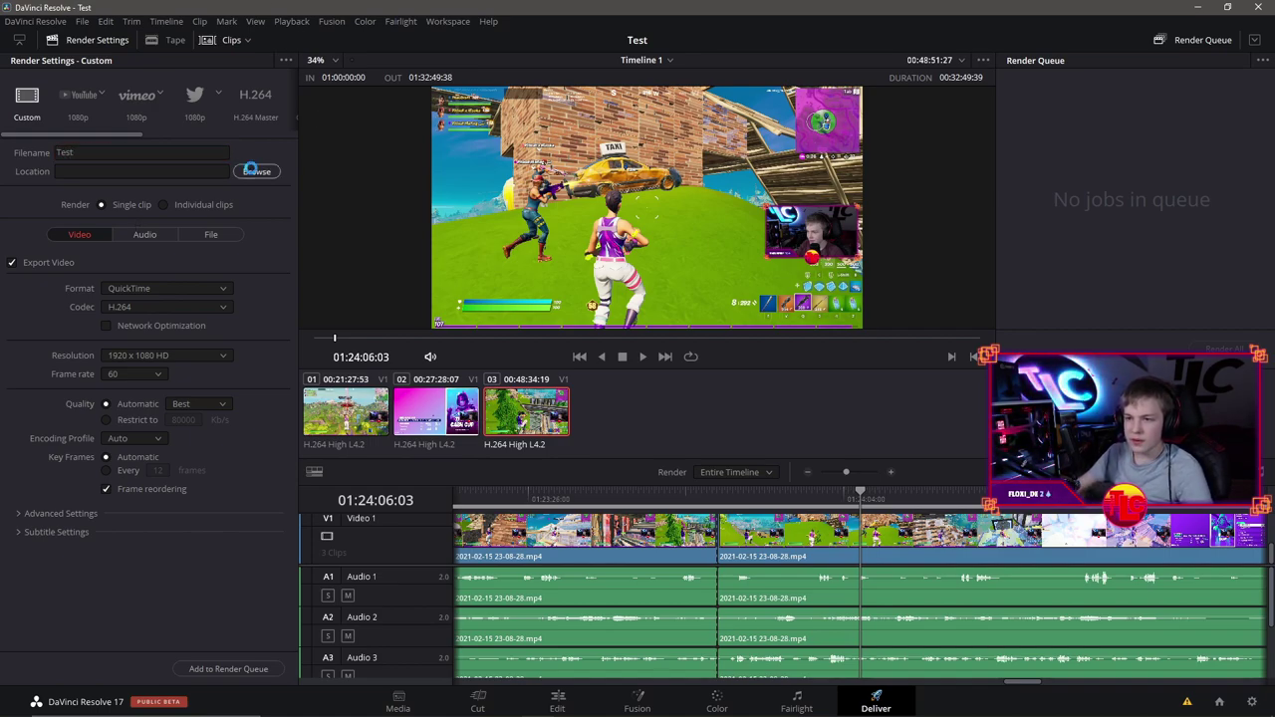
scroll(74, 171, "up", 1)
scroll(73, 171, "up", 2)
scroll(74, 171, "up", 3)
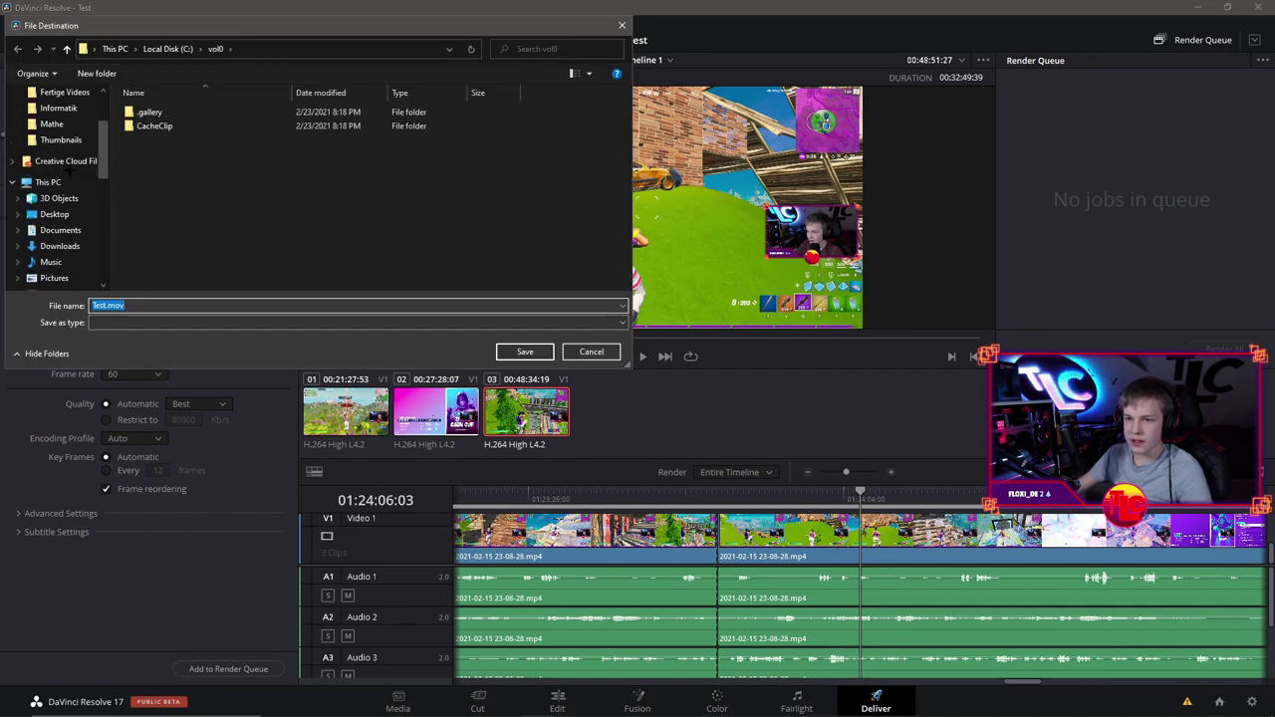
scroll(74, 171, "up", 2)
left_click(60, 183)
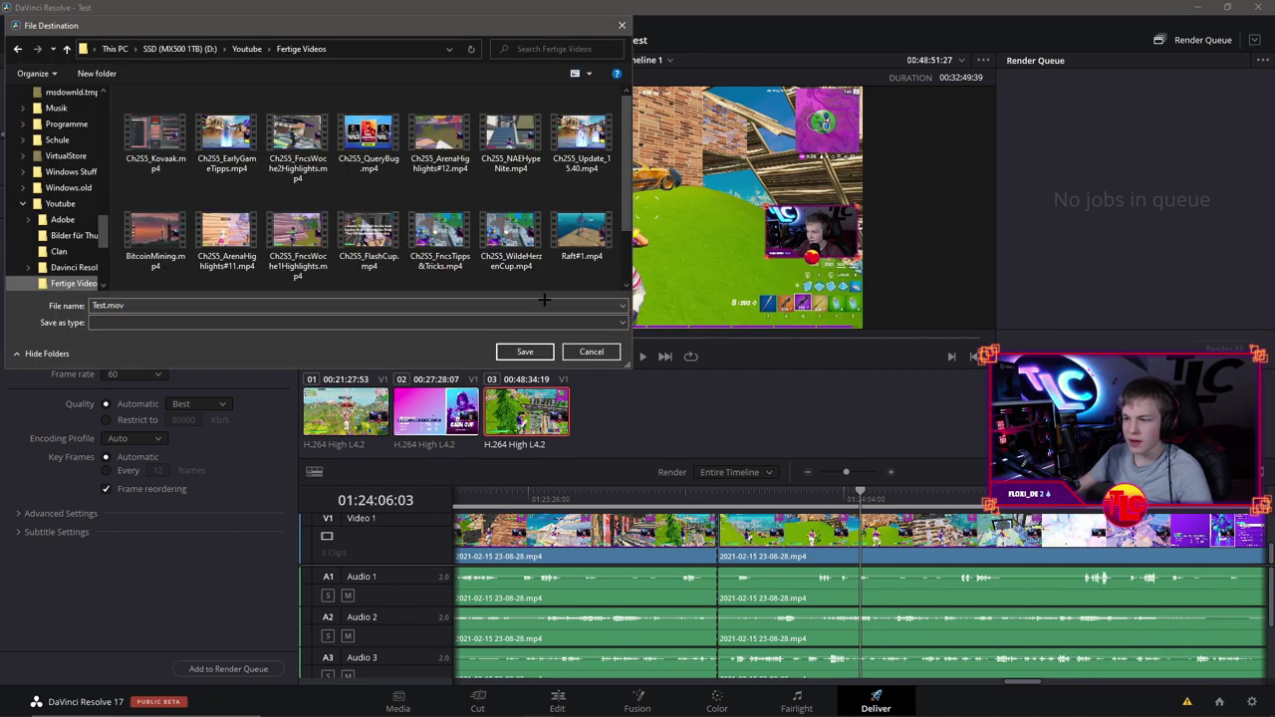
left_click(523, 351)
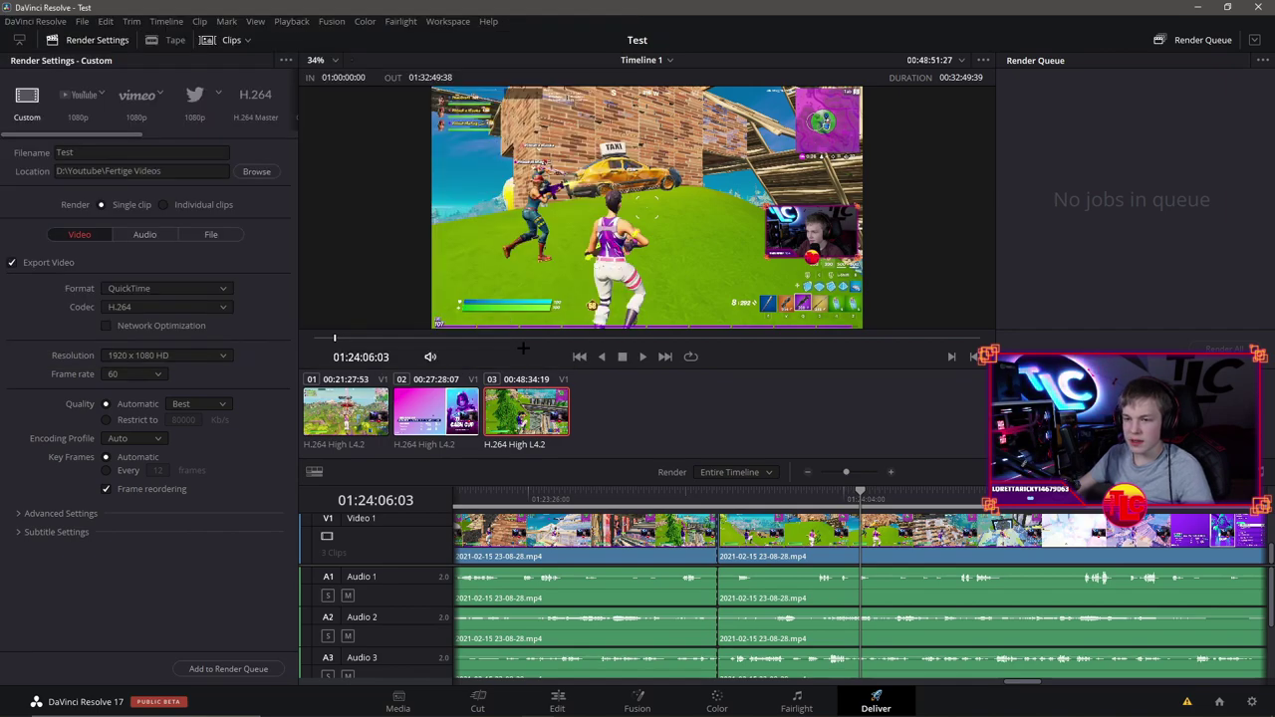
Step: Switch the format from QuickTime to MP4, keep quality on Best, and queue Test as Job 1
left_click(135, 287)
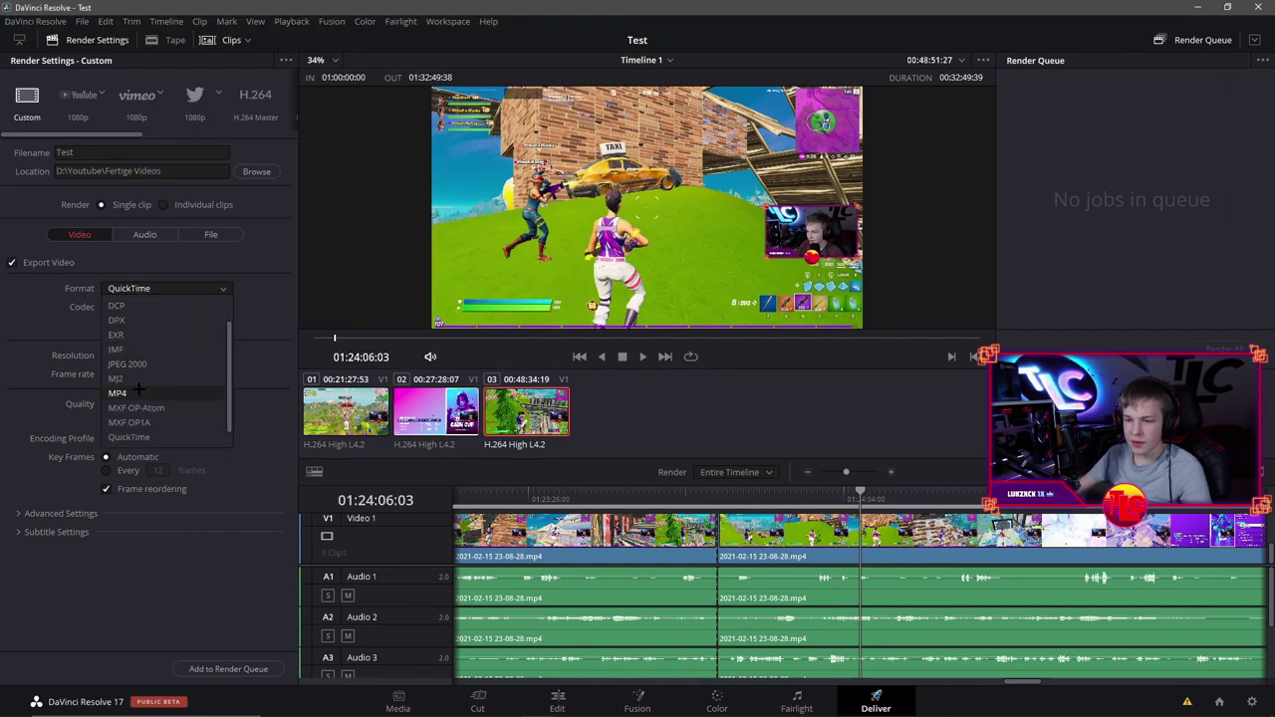
left_click(136, 390)
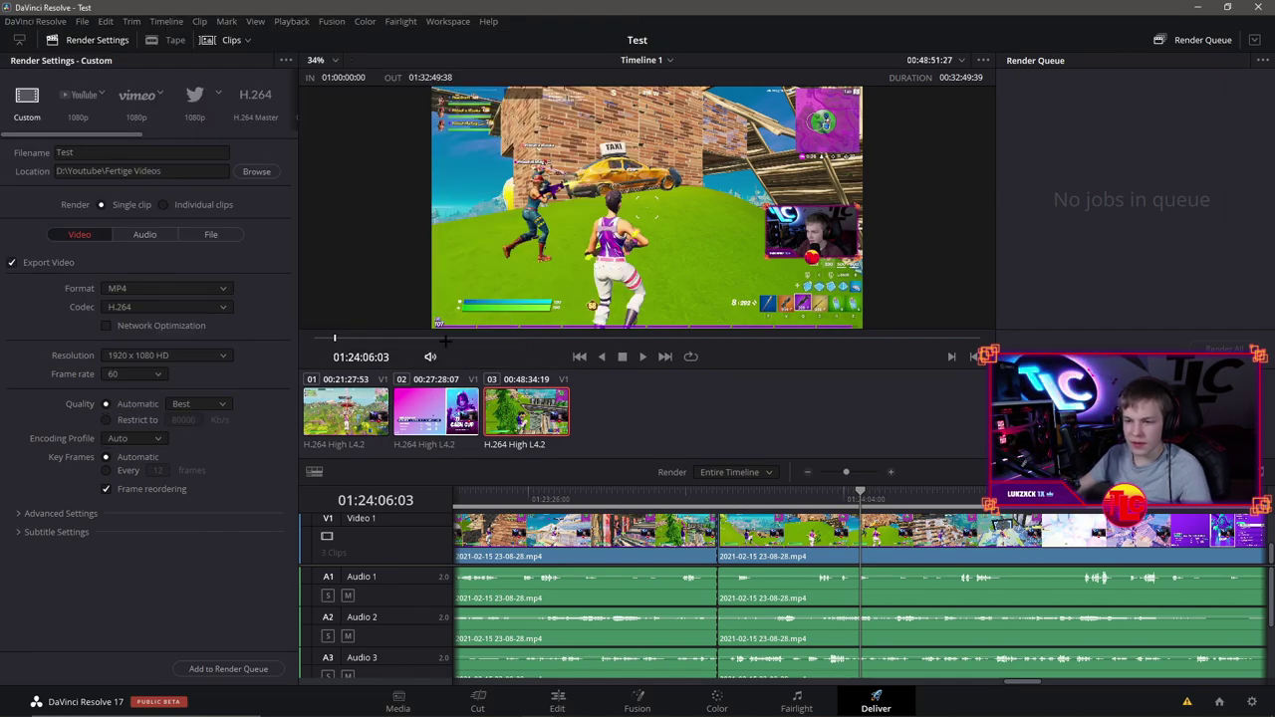
left_click(213, 400)
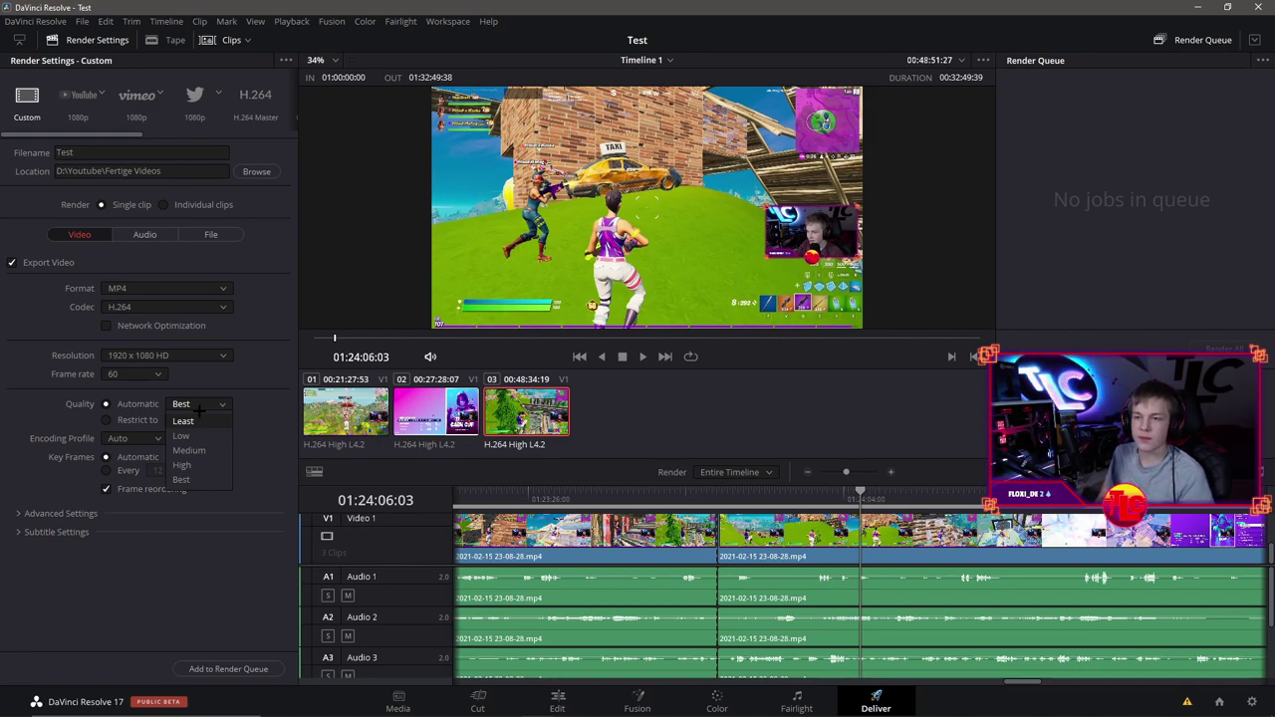
left_click(199, 406)
left_click(209, 669)
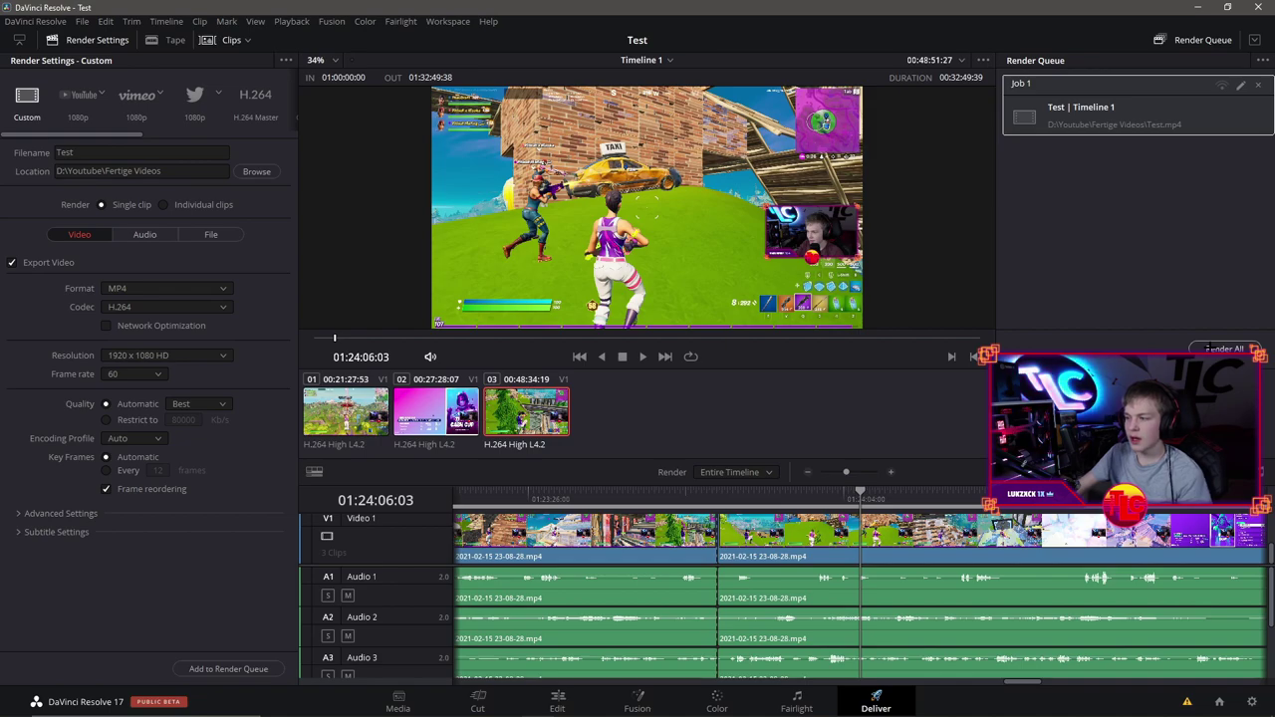
Step: Start rendering Job 1 (Test | Timeline 1), then stop it a few seconds later
left_click(1208, 349)
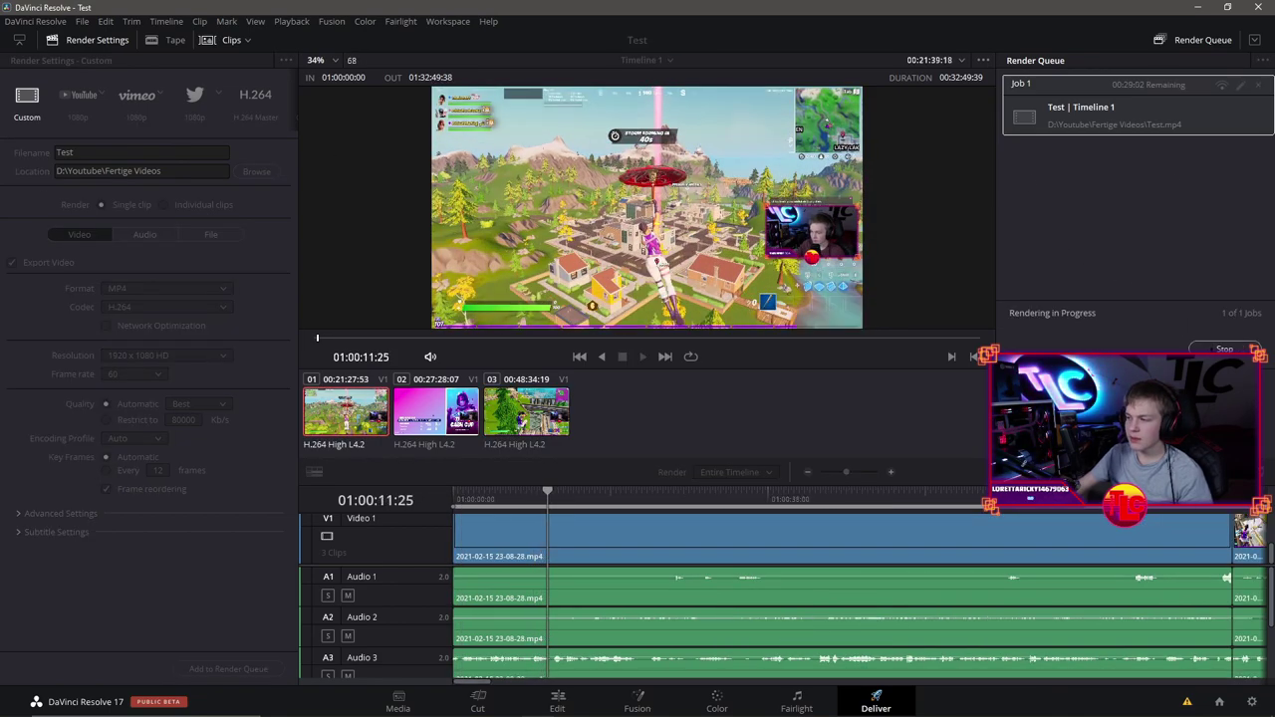
left_click(1222, 349)
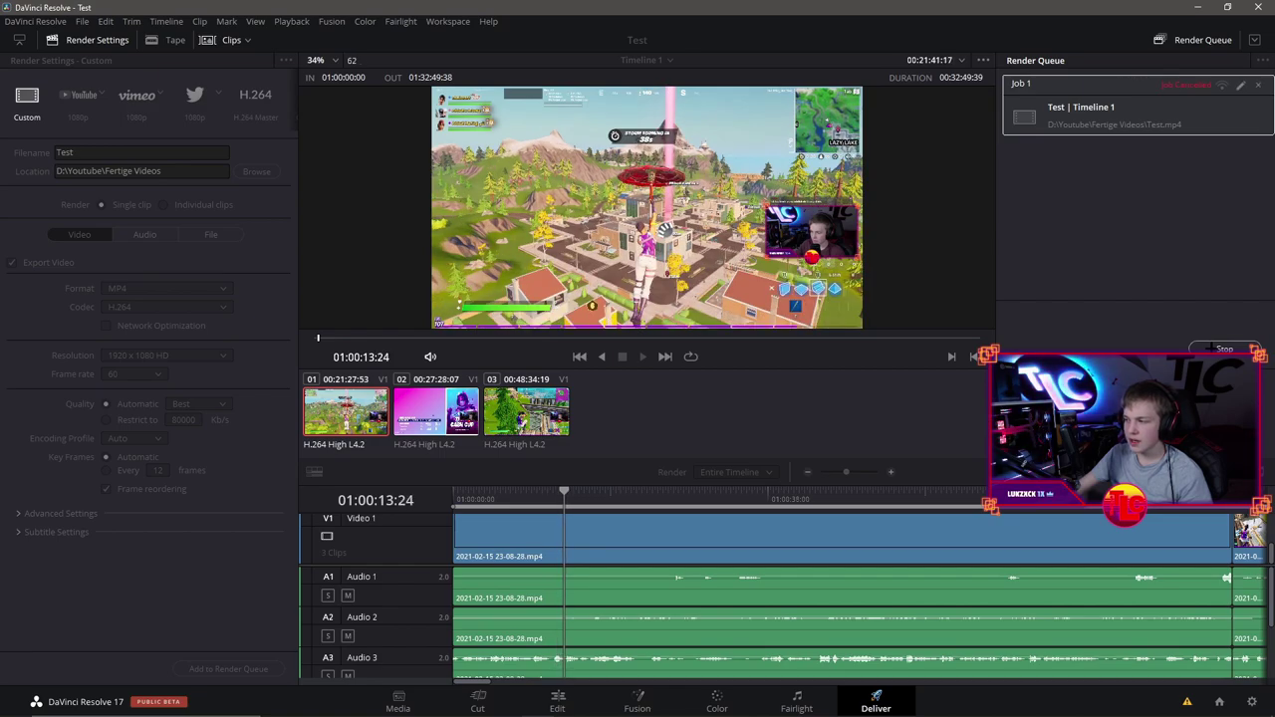